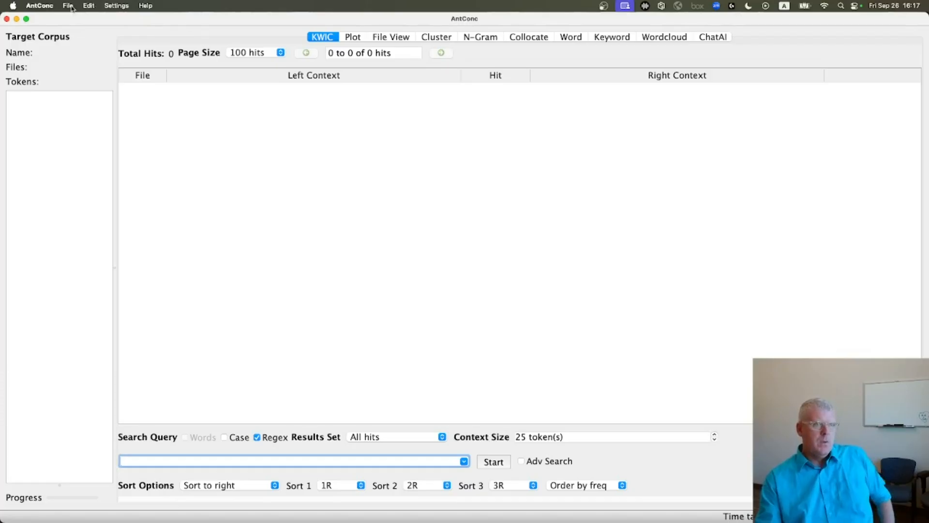
# In the Corpus Manager, set up a raw-files corpus named Jane Austen from the Jane_Austen directory.
pyautogui.click(72, 7)
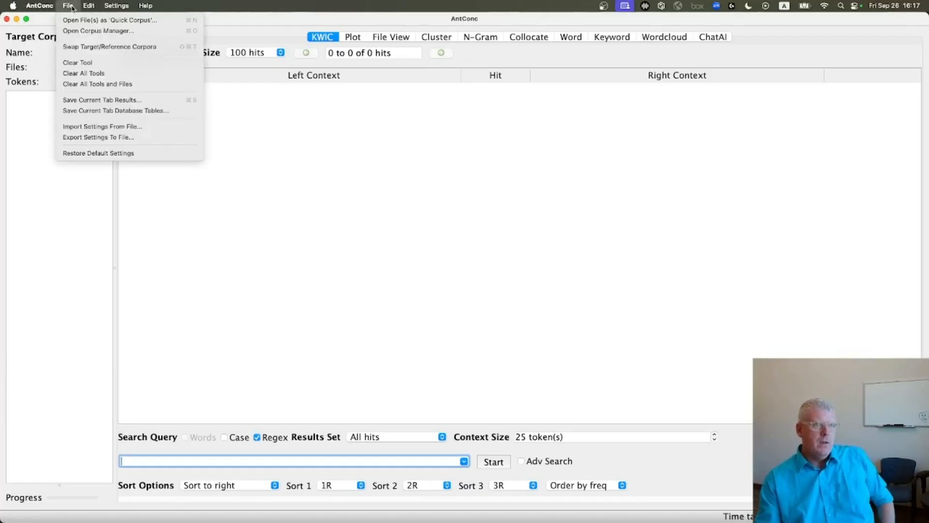
pyautogui.click(141, 32)
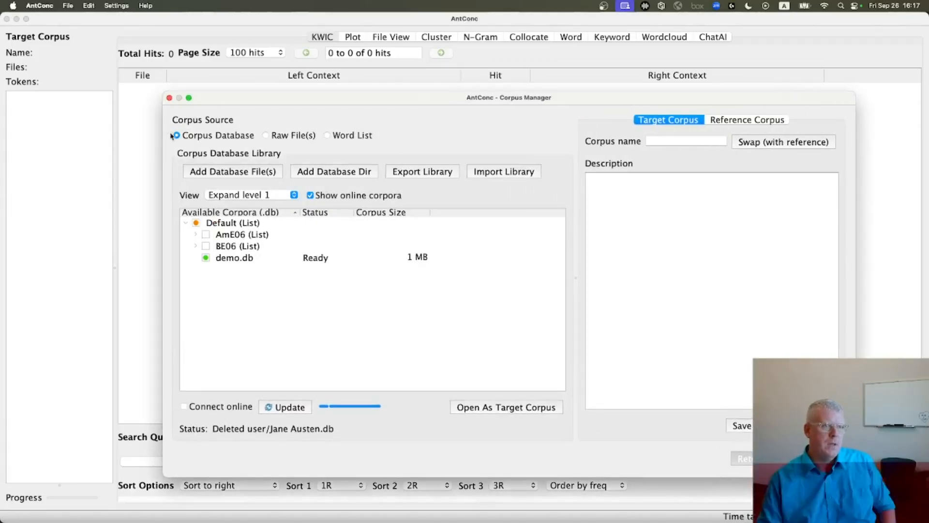
pyautogui.click(267, 136)
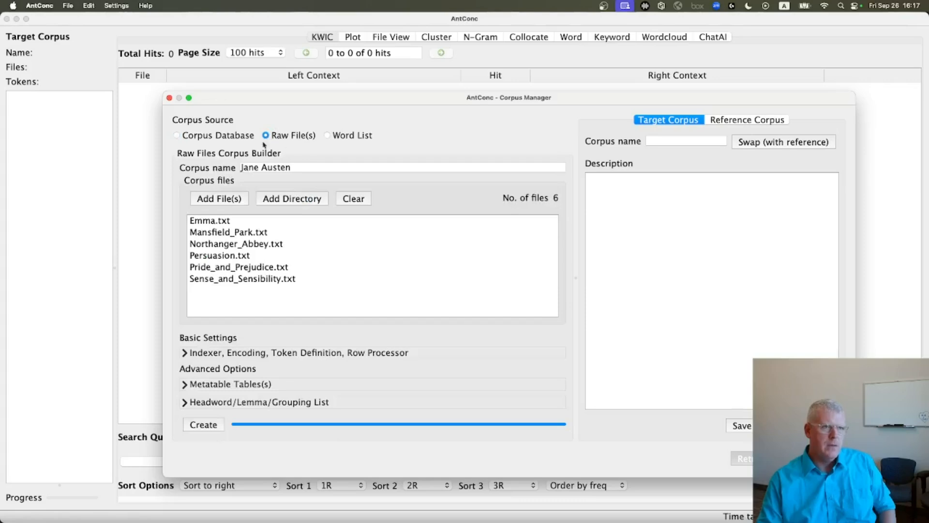
pyautogui.moveTo(298, 167); pyautogui.dragTo(235, 168)
pyautogui.click(293, 199)
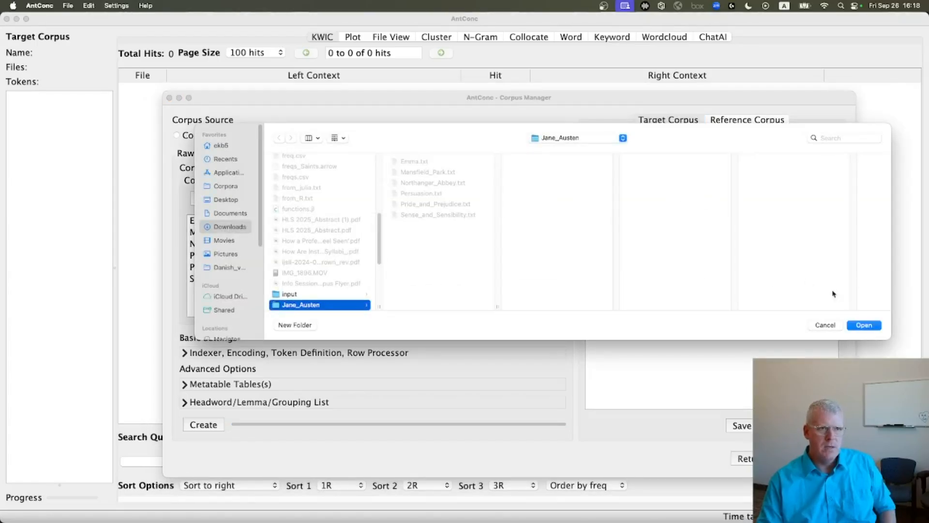
pyautogui.click(863, 325)
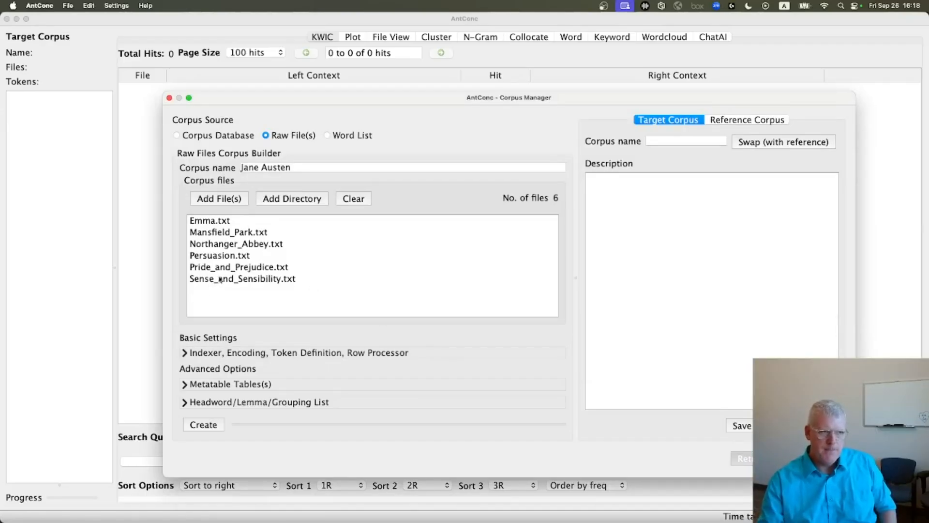
# Check the basic indexer and encoding settings, create the corpus, and return to the main window.
pyautogui.click(185, 353)
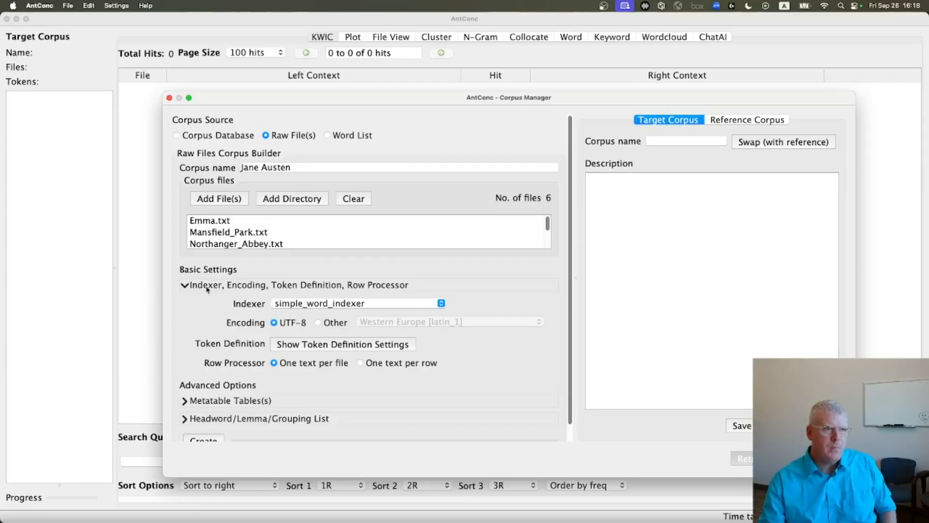
pyautogui.scroll(-2, 536, 335)
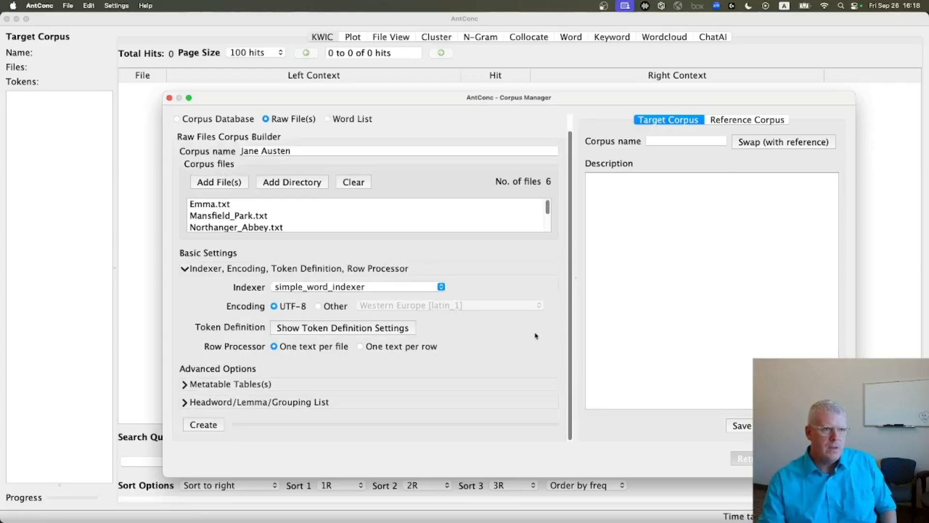
pyautogui.click(201, 428)
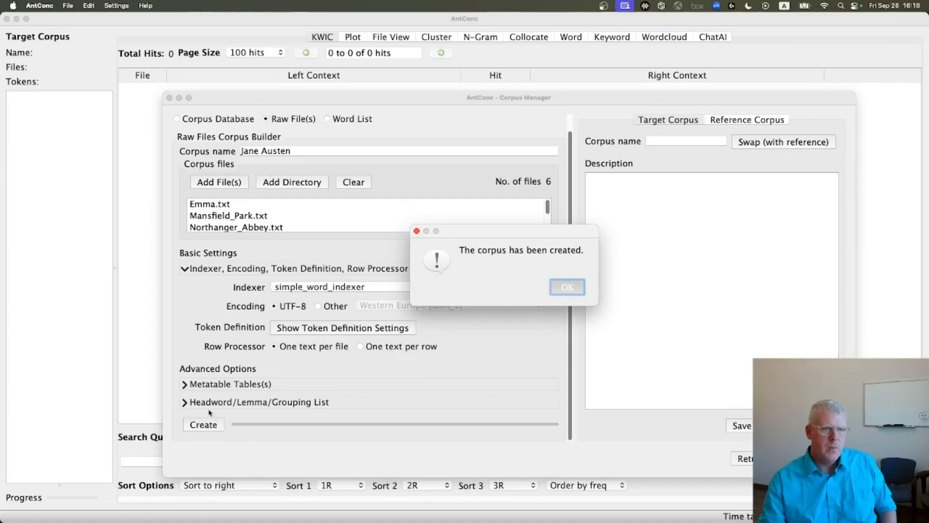
pyautogui.click(568, 288)
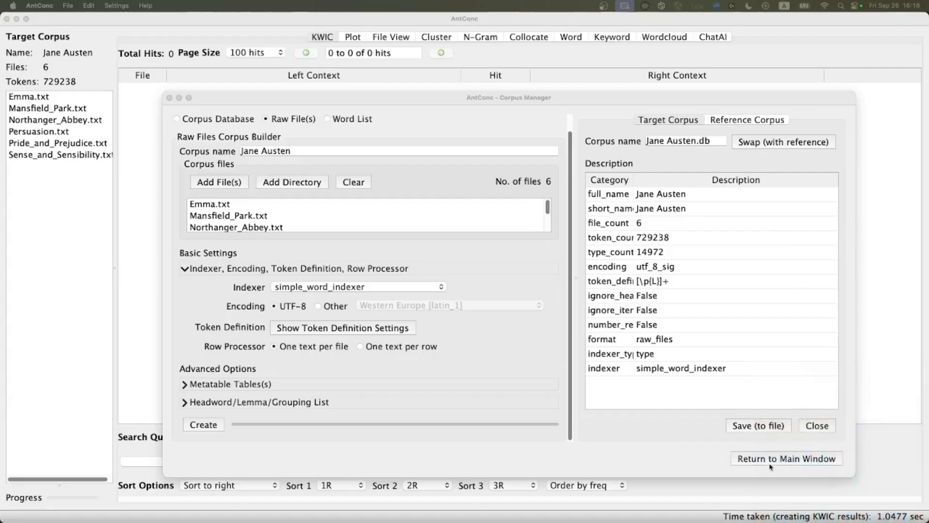
pyautogui.click(805, 461)
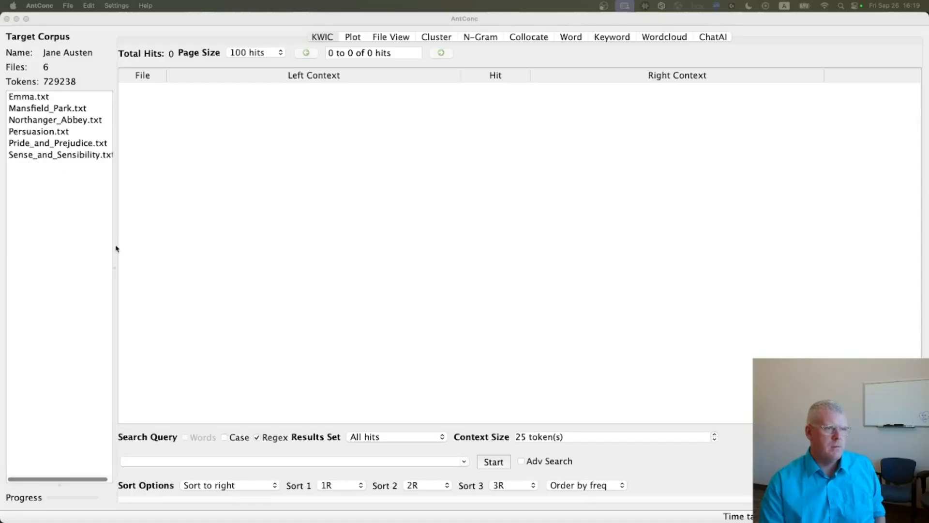
# Widen the target corpus file list and run a KWIC regex search for ma[dk]e.
pyautogui.moveTo(115, 267); pyautogui.dragTo(141, 265)
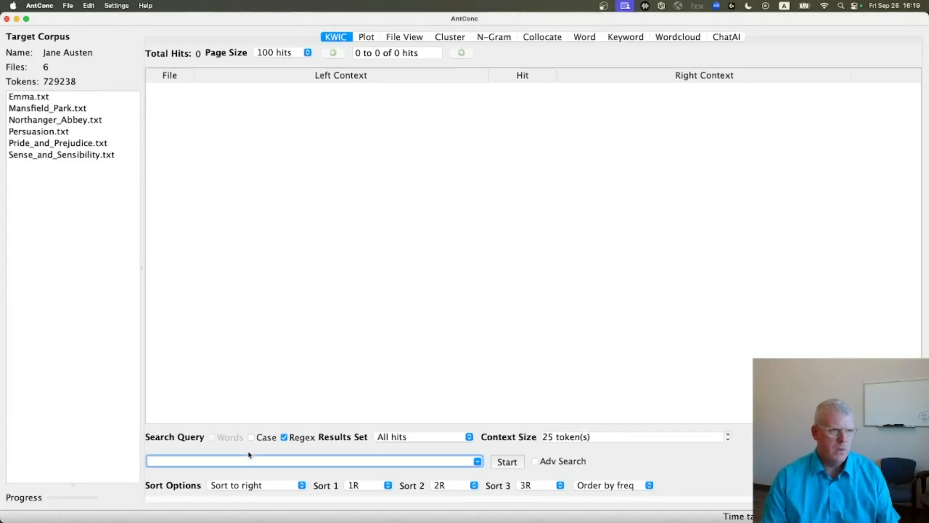
pyautogui.write('ma')
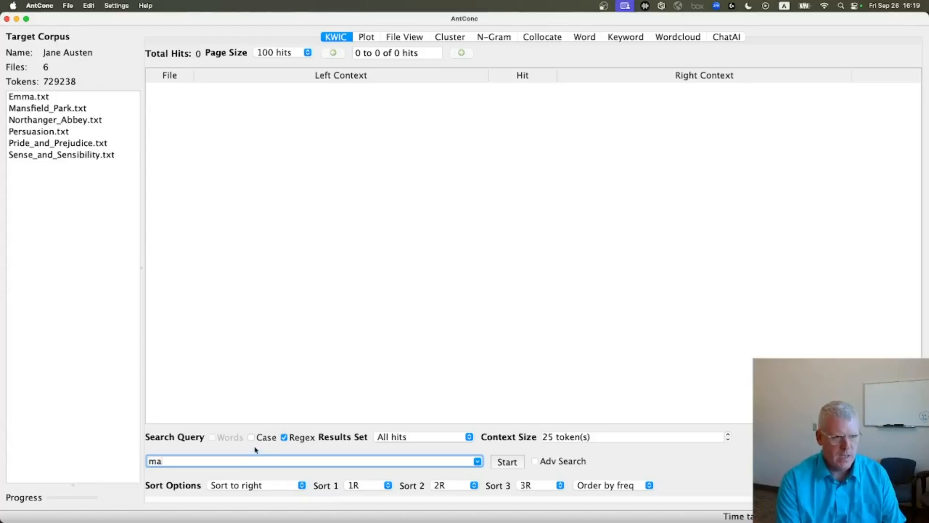
pyautogui.write('[dk]e')
pyautogui.press('Return')
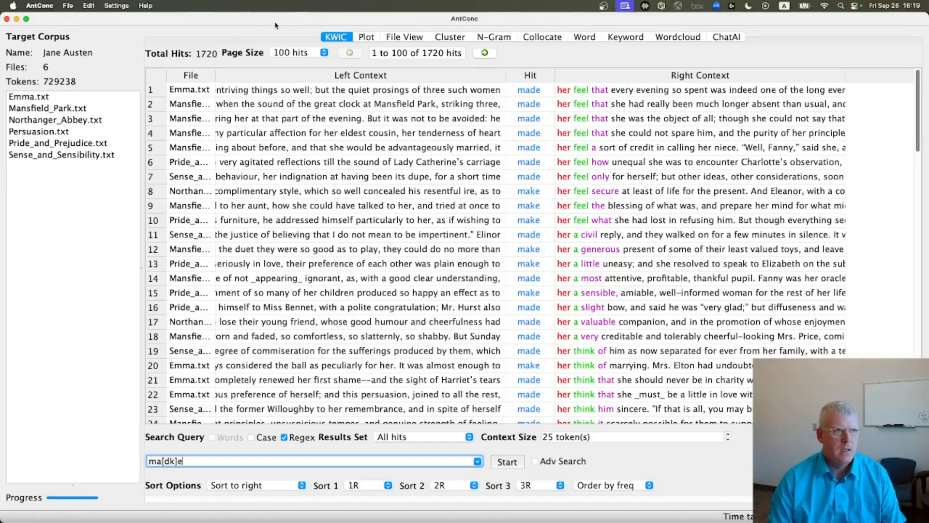
# Increase the interface font size in the global settings and apply the change.
pyautogui.click(121, 5)
pyautogui.click(124, 20)
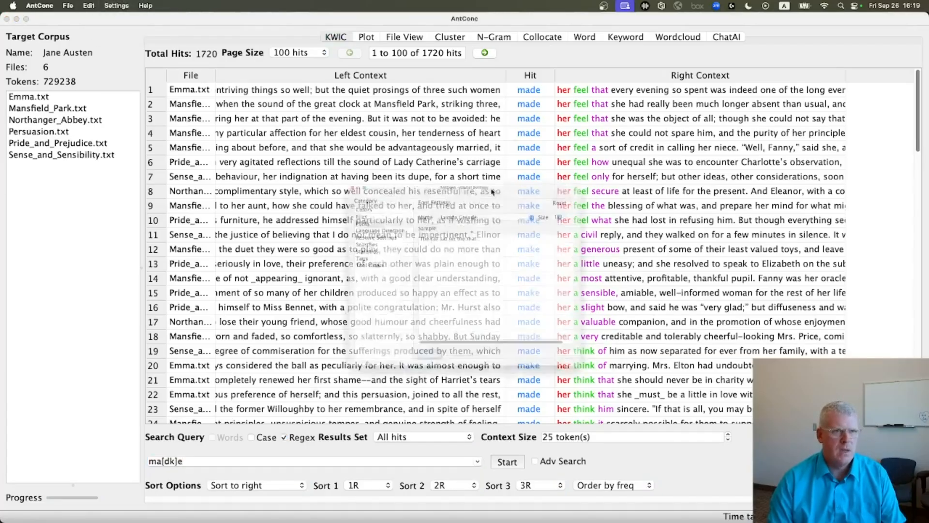
pyautogui.click(622, 179)
pyautogui.click(623, 191)
pyautogui.click(418, 409)
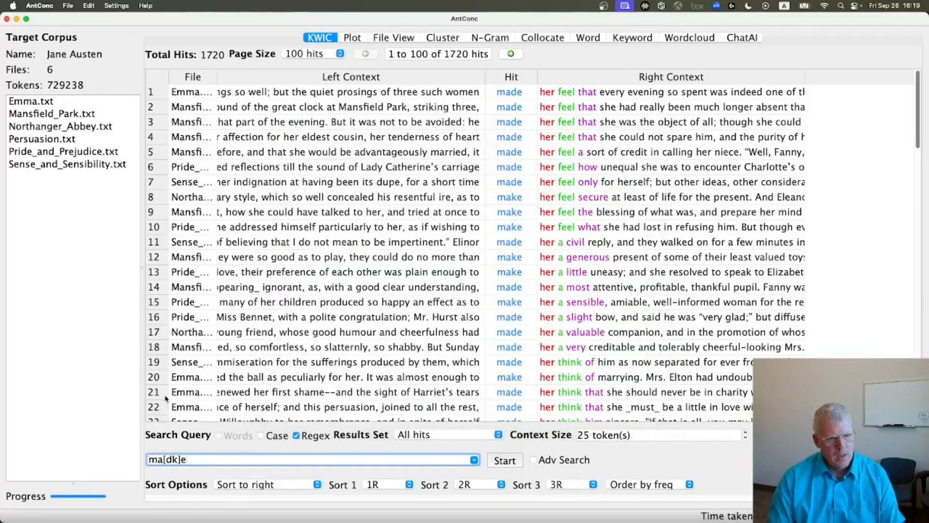
# Switch to the Google Slides deck, present the "Basic regular expressions" slide full screen, and return to AntConc.
pyautogui.press('super+Tab')
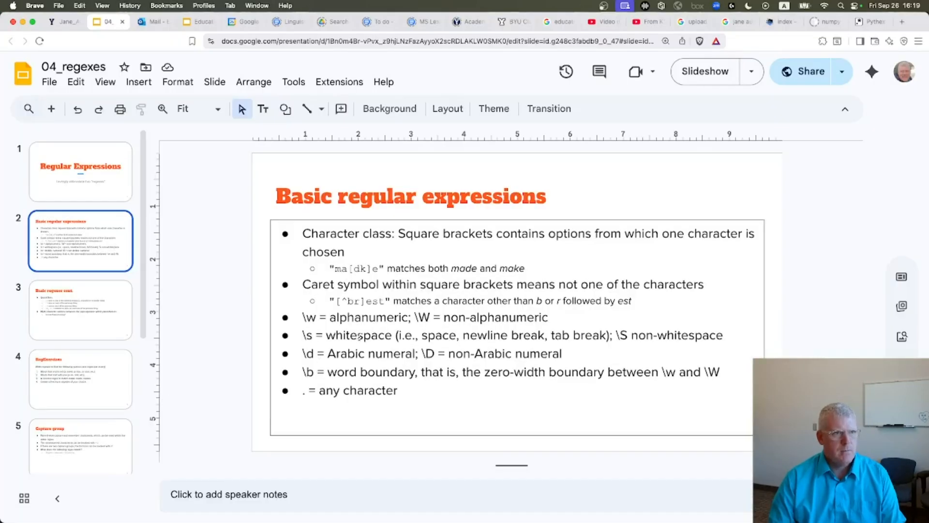
pyautogui.press('super+Return')
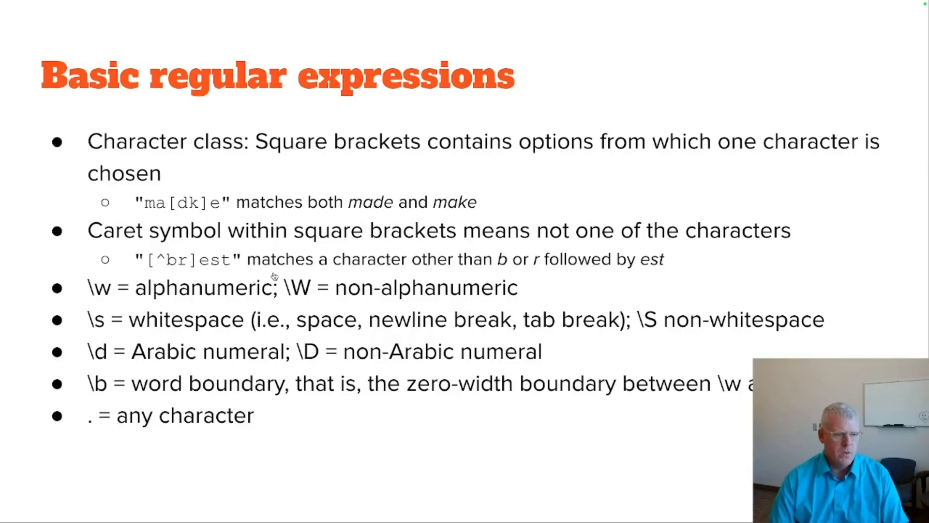
pyautogui.hotkey('ctrl', 'Left')
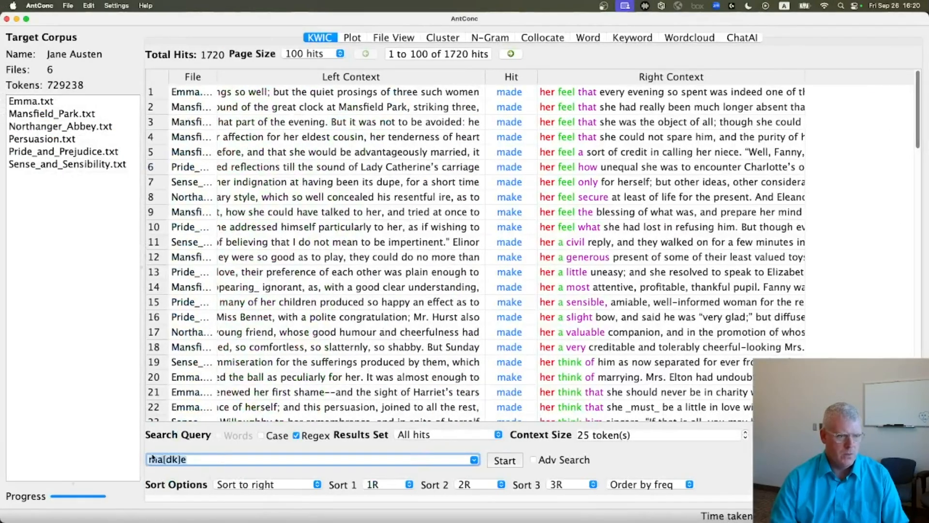
# Replace the search query with [^br]est and run the search.
pyautogui.press('BackSpace')
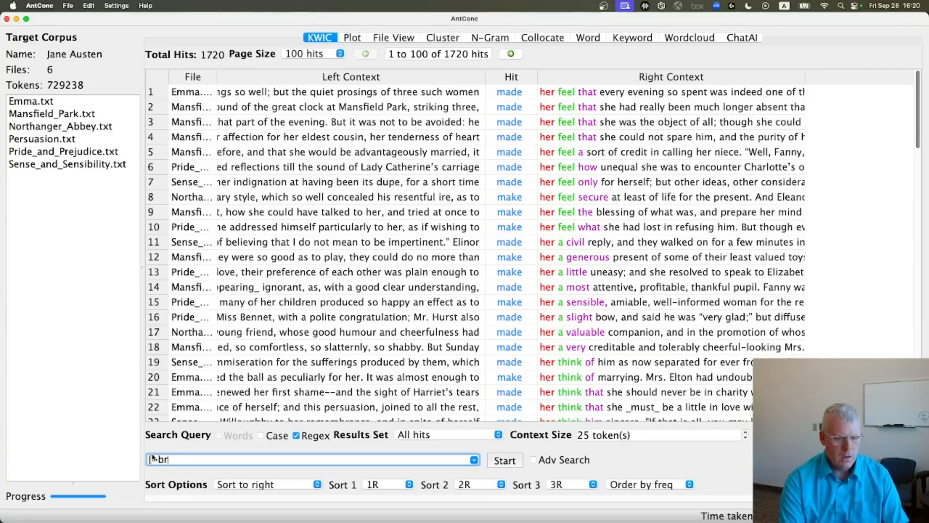
pyautogui.write('[abr]es')
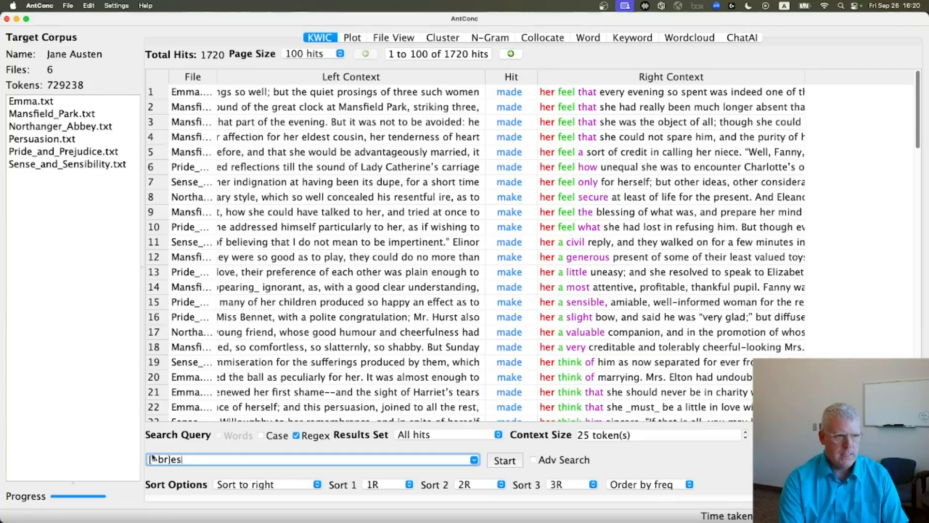
pyautogui.write('t')
pyautogui.press('Return')
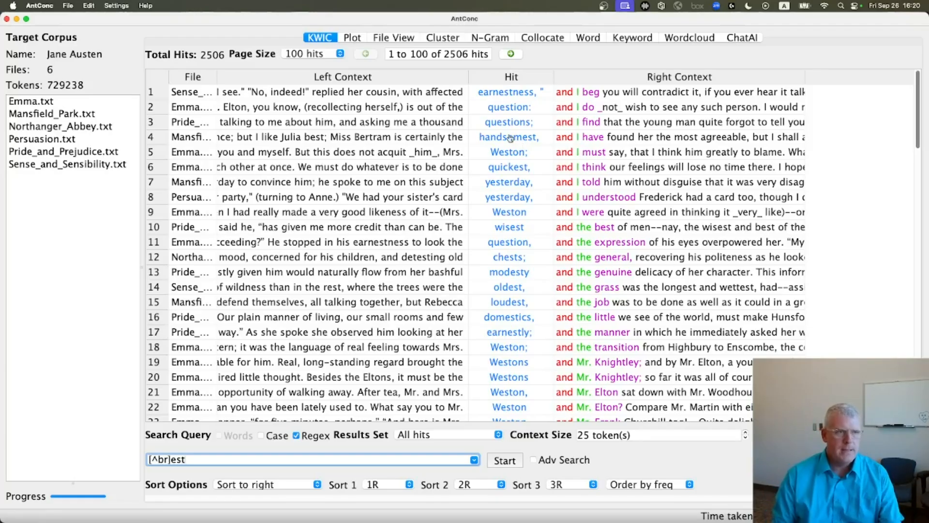
# Consult the regex slide, add a word boundary to make the query [^br]est\b, and run the search.
pyautogui.press('super+Tab')
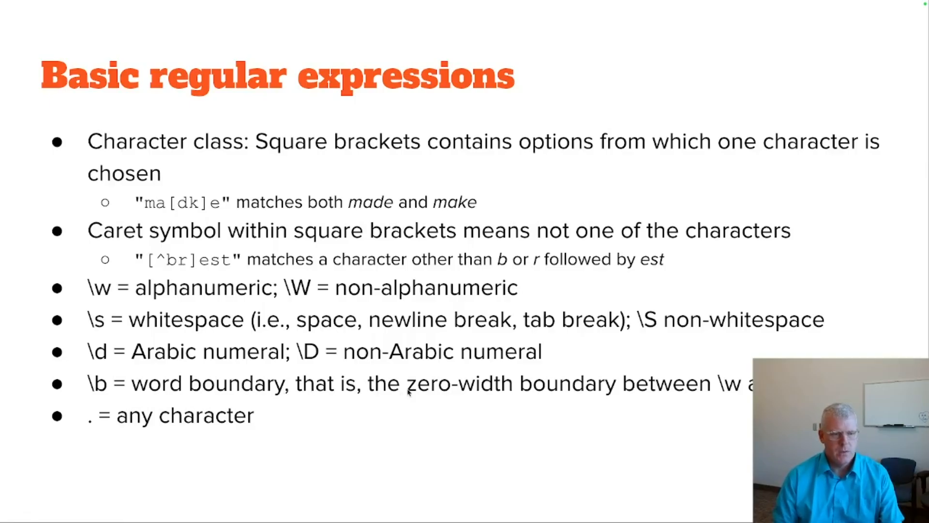
pyautogui.hotkey('ctrl', 'Left')
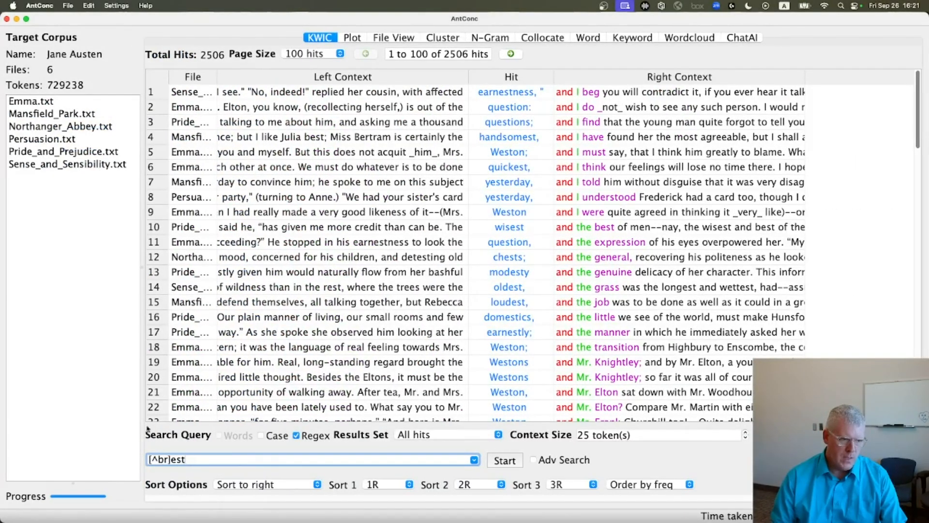
pyautogui.write('\\b')
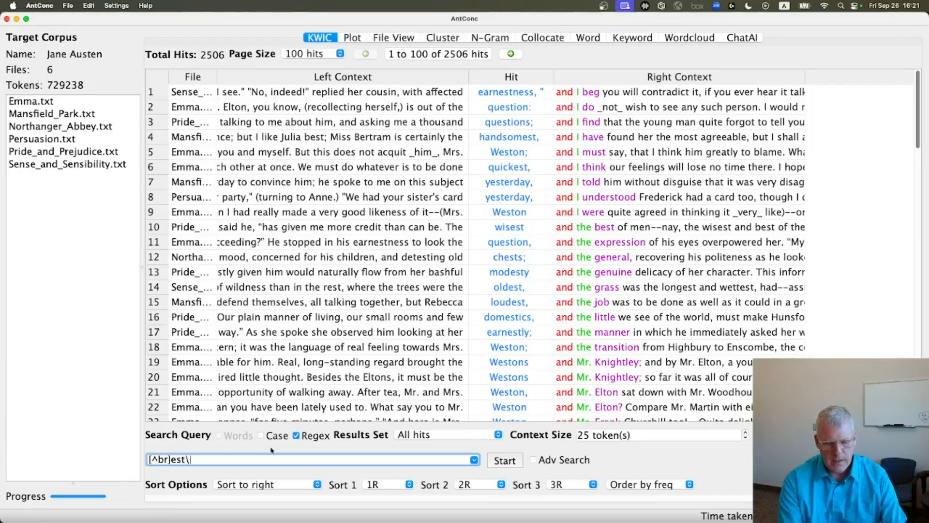
pyautogui.click(505, 461)
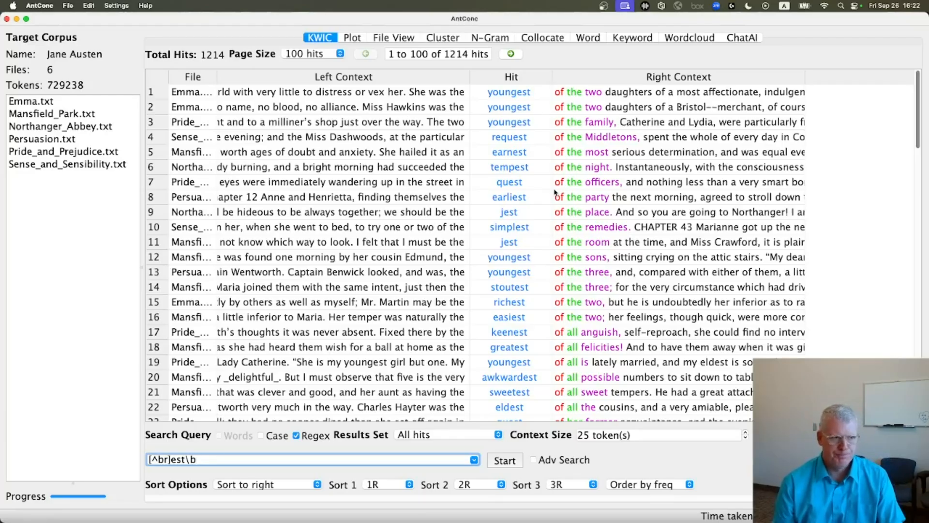
# Consult the regex slide for the alphanumeric class, replace the query with \w, and run the search.
pyautogui.hotkey('ctrl', 'Right')
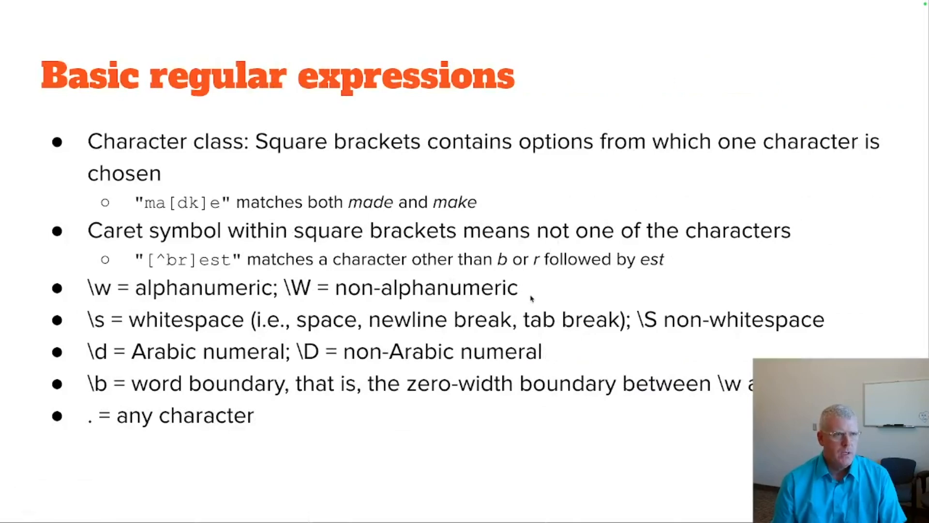
pyautogui.hotkey('ctrl', 'Left')
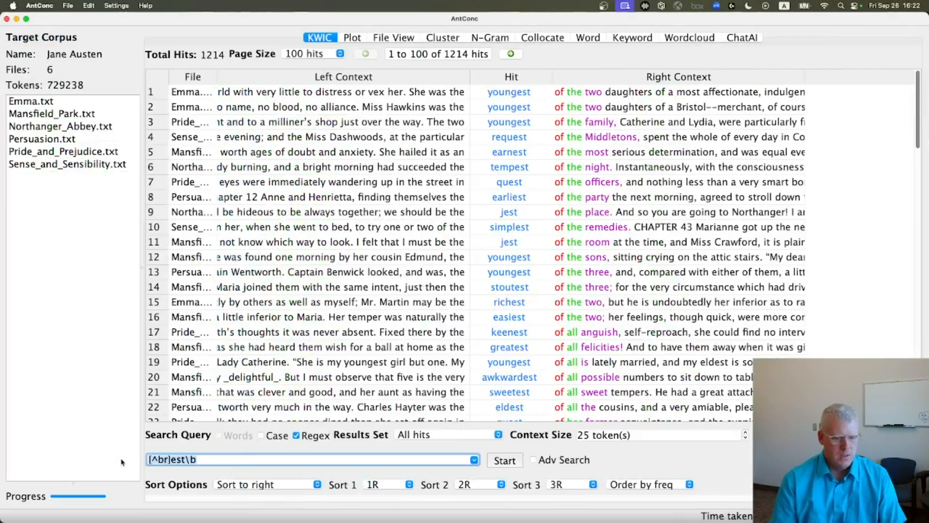
pyautogui.press('super+a')
pyautogui.press('BackSpace')
pyautogui.write('\\w')
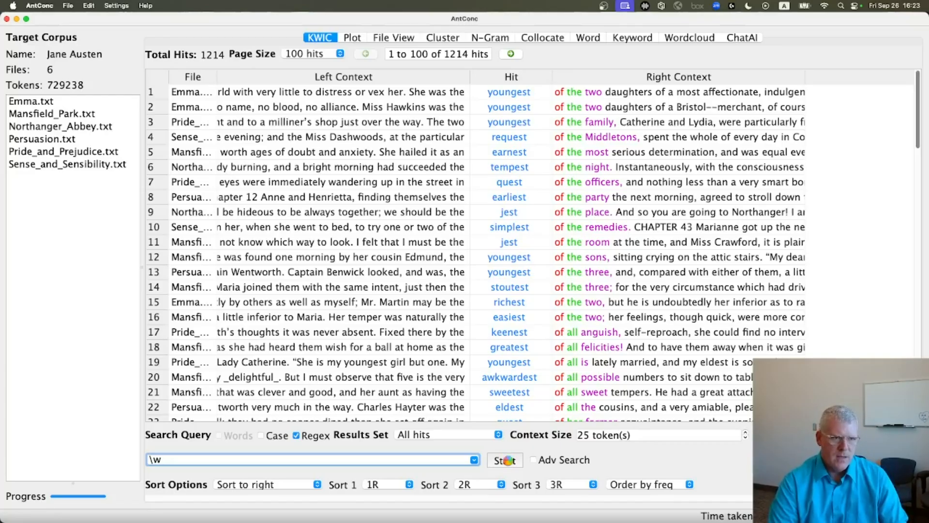
# Compare the \w hits with the regex slide and advance the slideshow to "Basic regexes cont.".
pyautogui.hotkey('ctrl', 'Right')
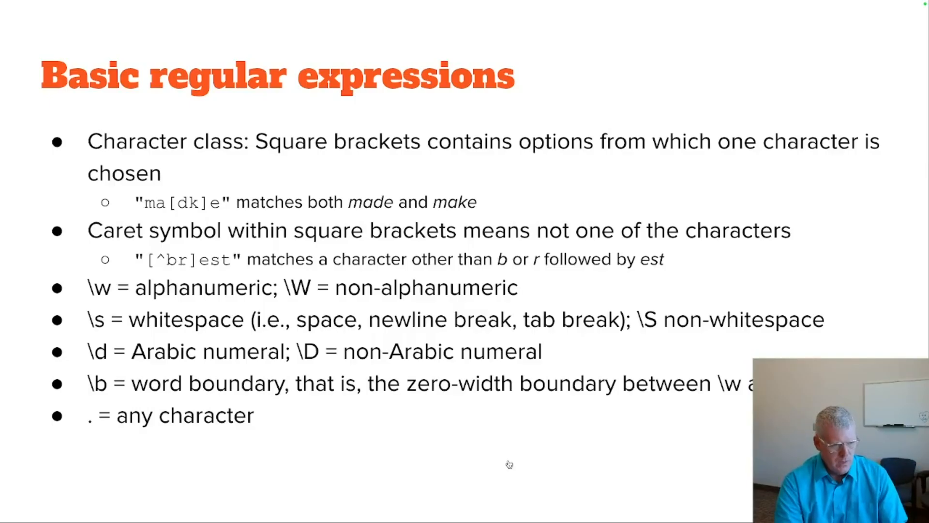
pyautogui.hotkey('ctrl', 'Left')
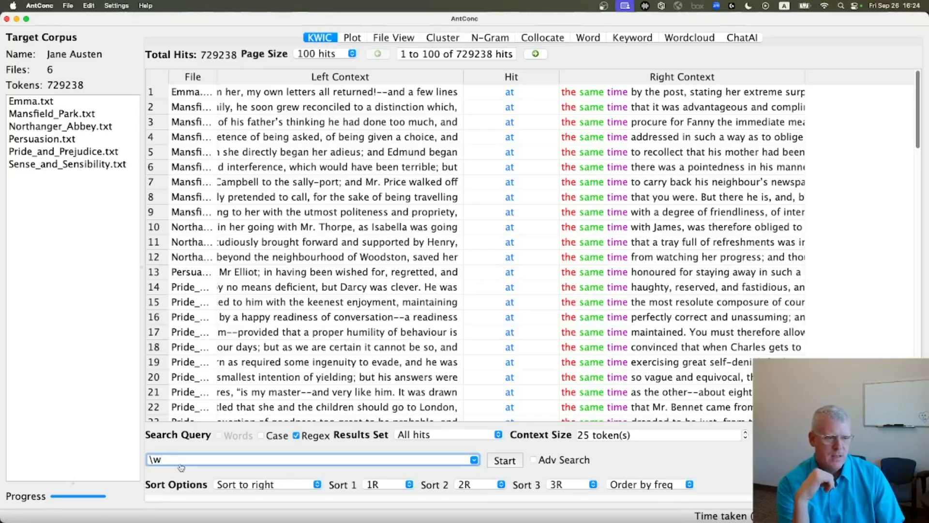
pyautogui.hotkey('ctrl', 'Right')
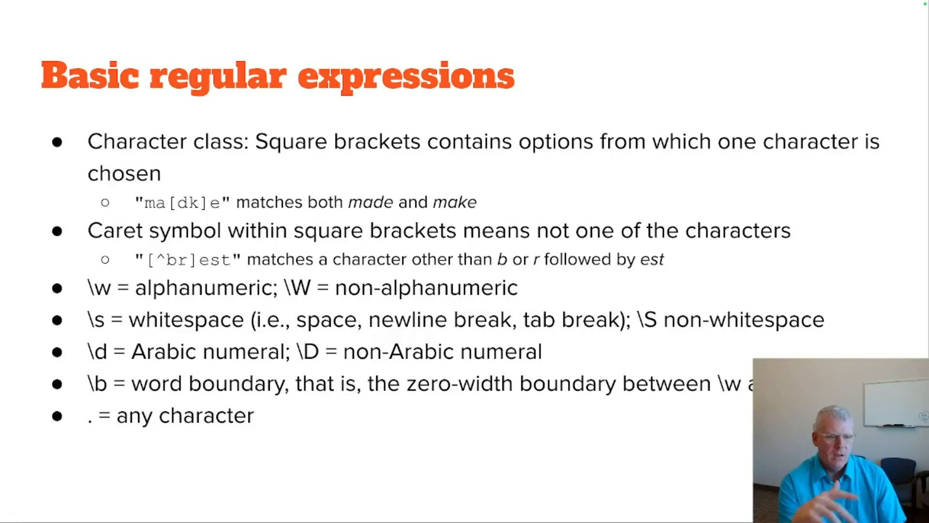
pyautogui.press('Right')
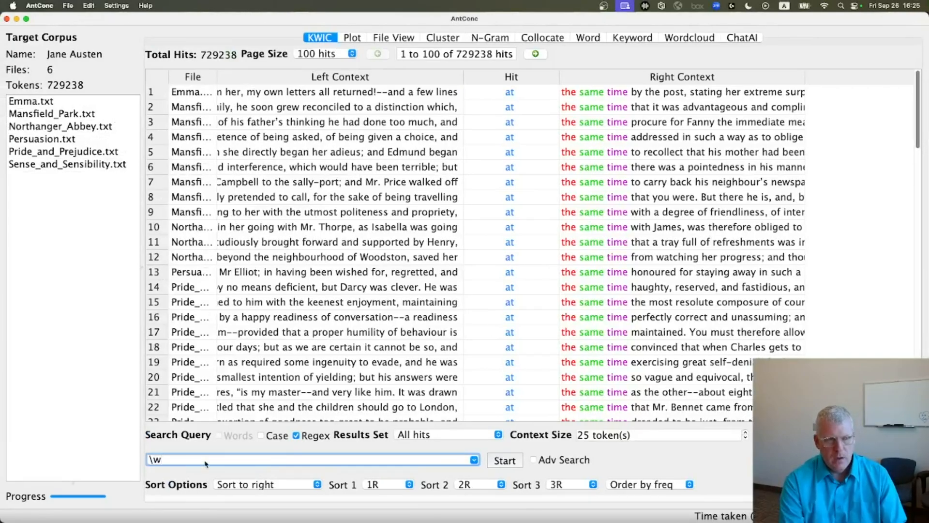
# Extend the AntConc search query to \w+, then switch to the slides and exit the full-screen presentation.
pyautogui.write('+')
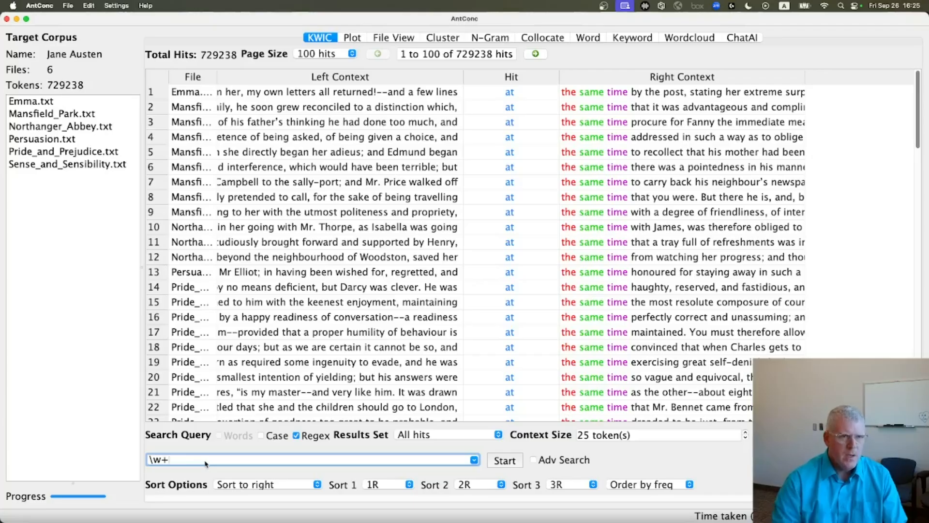
pyautogui.hotkey('ctrl', 'Right')
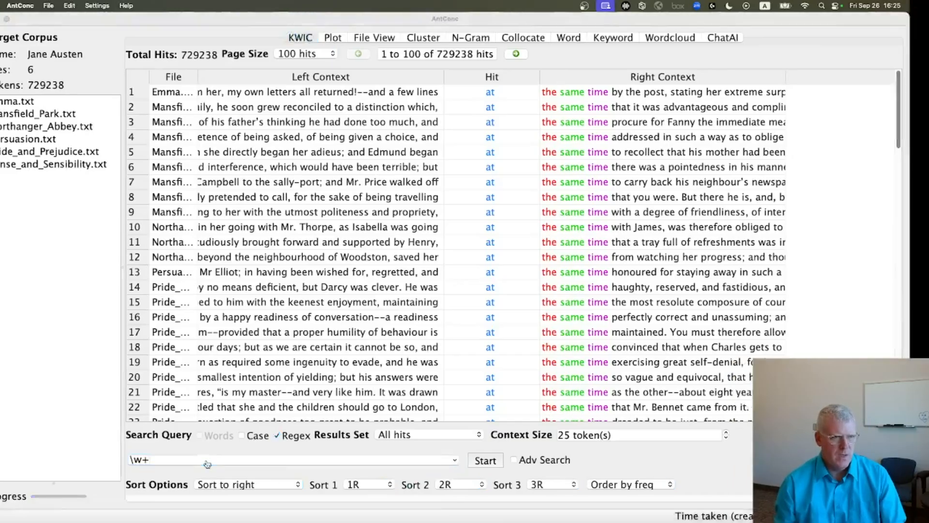
pyautogui.press('Escape')
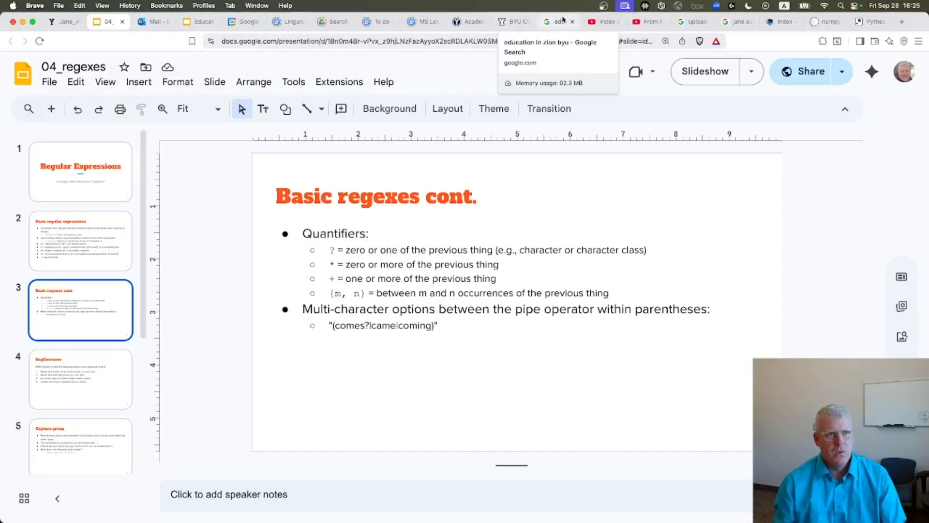
# Create a blank Google Docs document from Google Drive and set its font size to 72.
pyautogui.click(334, 22)
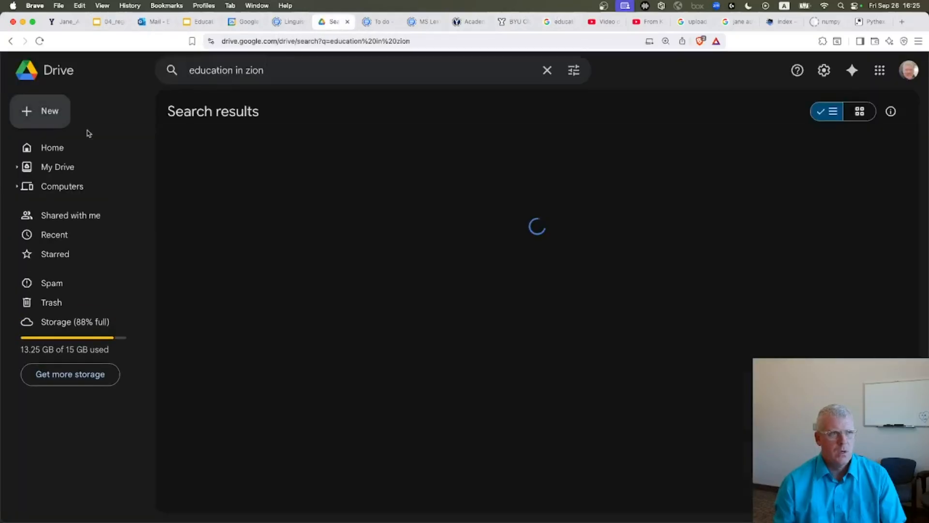
pyautogui.click(38, 110)
pyautogui.click(73, 188)
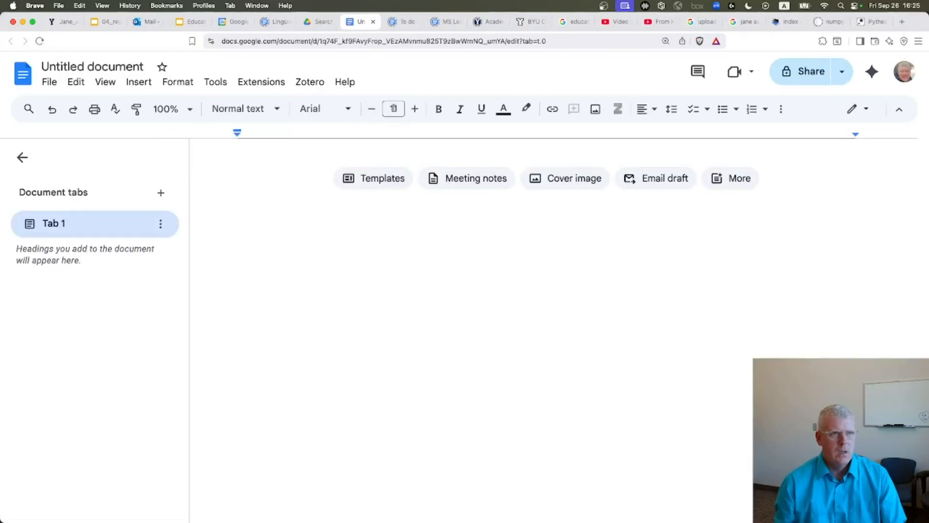
pyautogui.click(393, 109)
pyautogui.write('72')
pyautogui.press('Return')
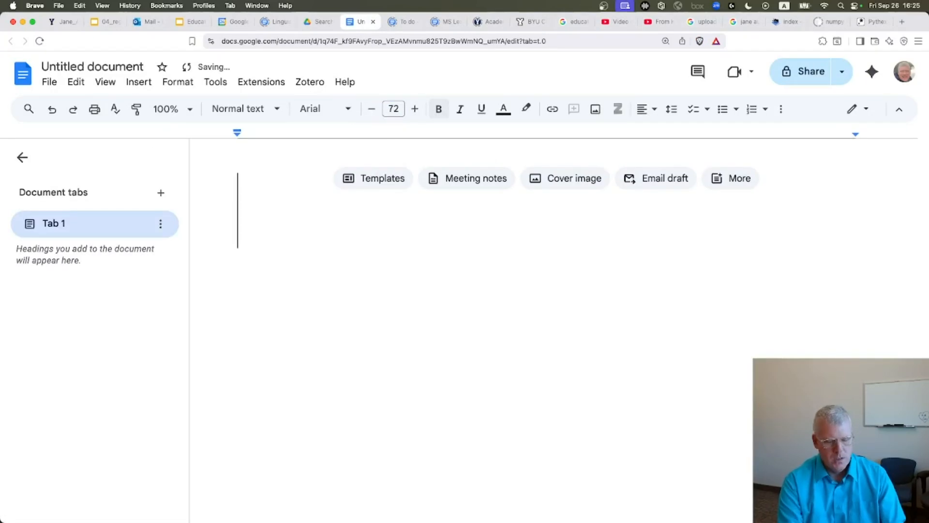
# Write \w+ in the blank document and hide the document tabs pane.
pyautogui.write('\\w')
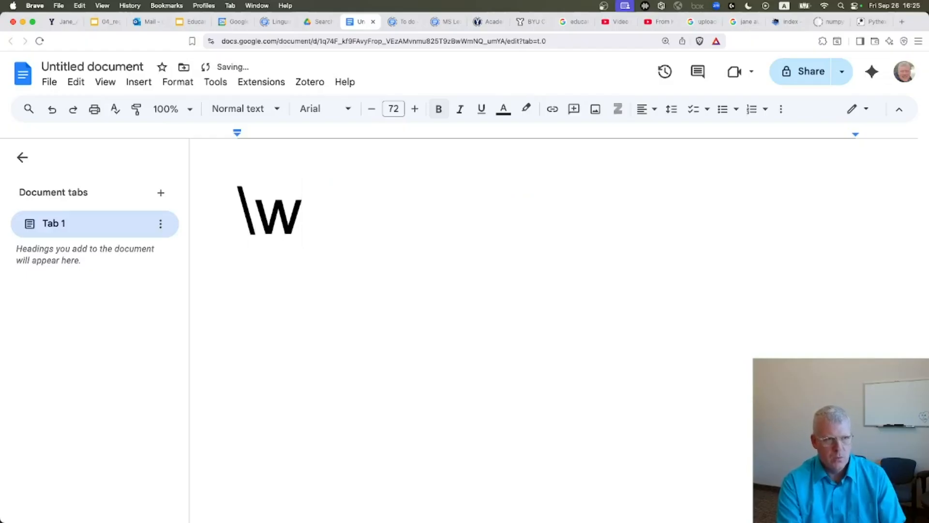
pyautogui.write('+')
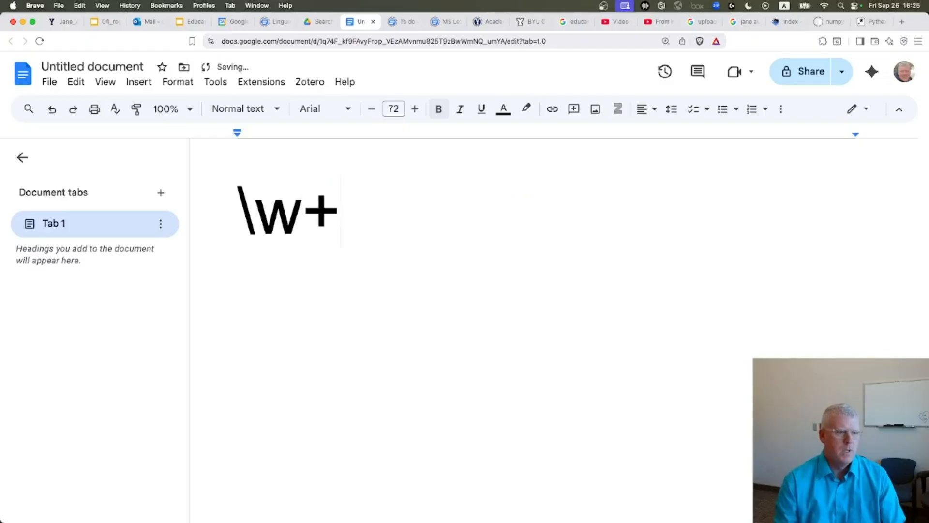
pyautogui.click(23, 158)
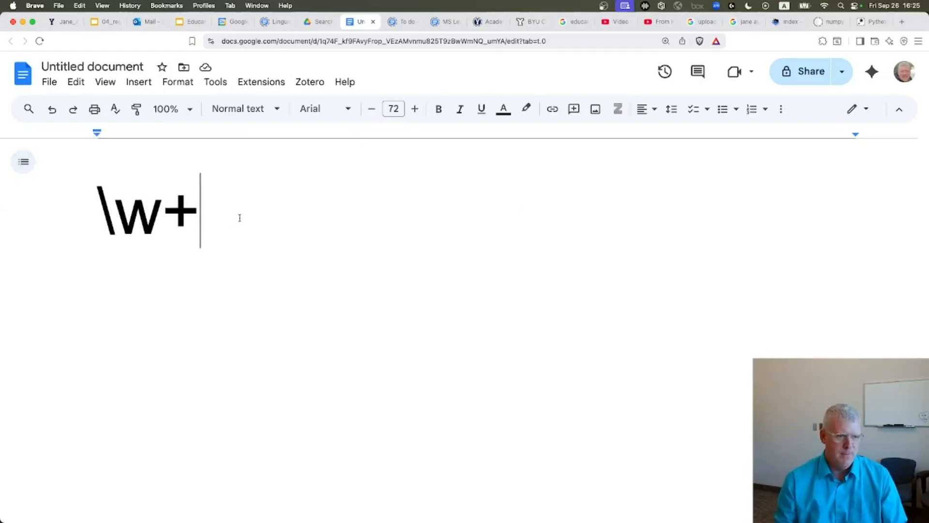
# Switch to AntConc, extend the search query to \w+ed\b, and select the whole query.
pyautogui.press('super+Tab')
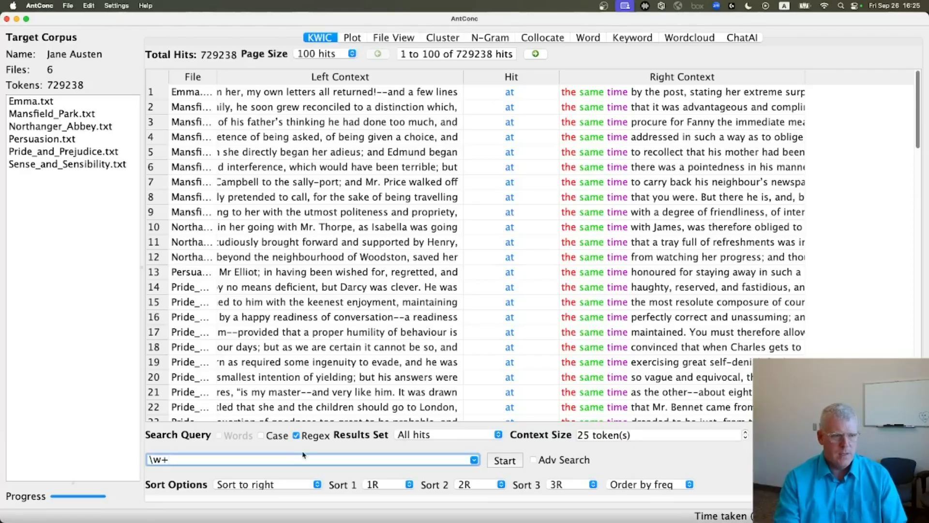
pyautogui.write('ed')
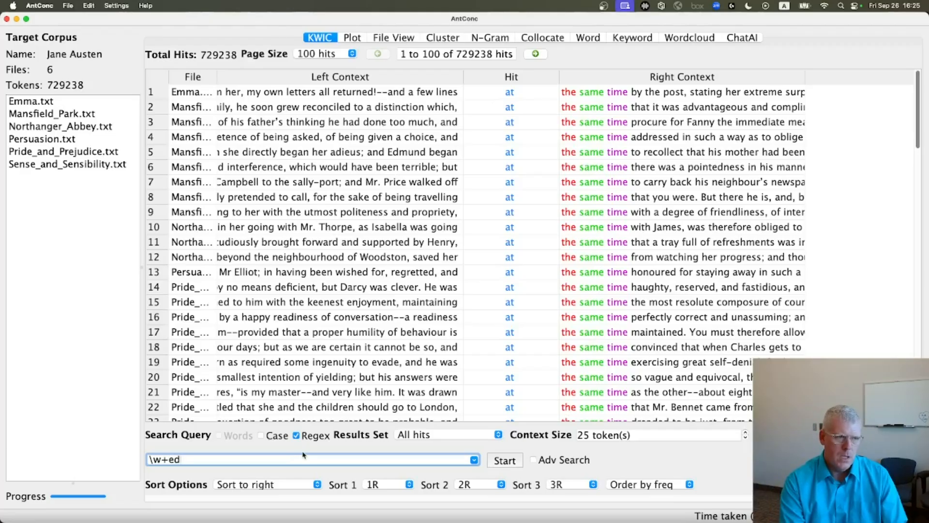
pyautogui.write('\\b')
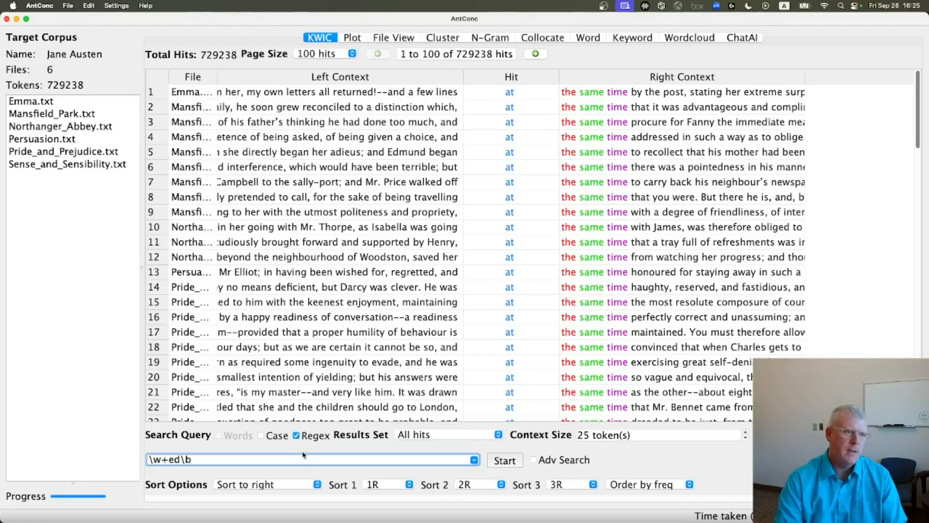
pyautogui.press('Left')
pyautogui.press('Left')
pyautogui.press('Left')
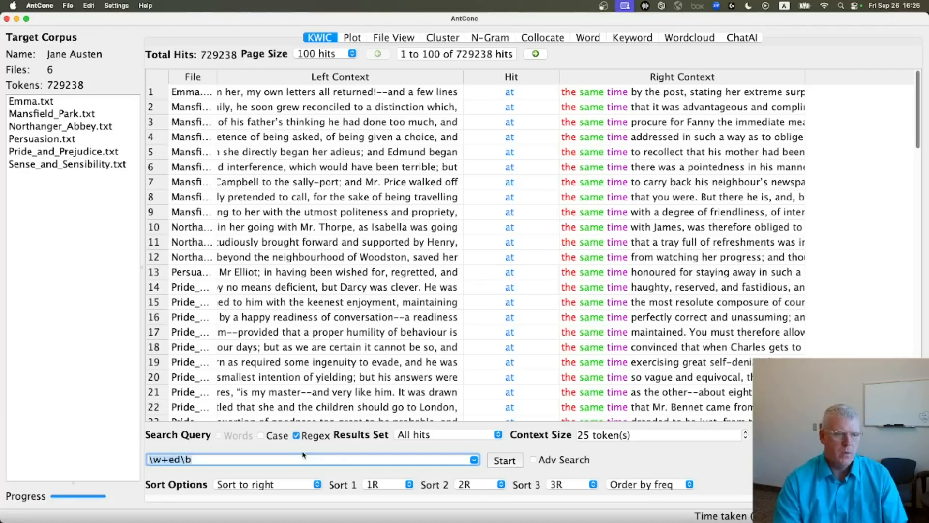
# Switch to the Google Docs document and replace its text with \w+ed\b.
pyautogui.press('super+Tab')
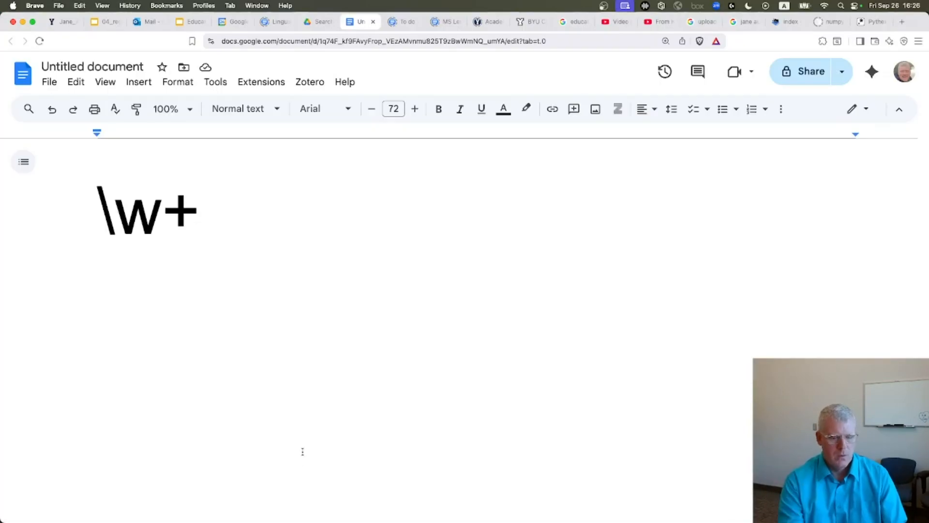
pyautogui.press('BackSpace')
pyautogui.press('BackSpace')
pyautogui.press('BackSpace')
pyautogui.write('\\w+ed\\b')
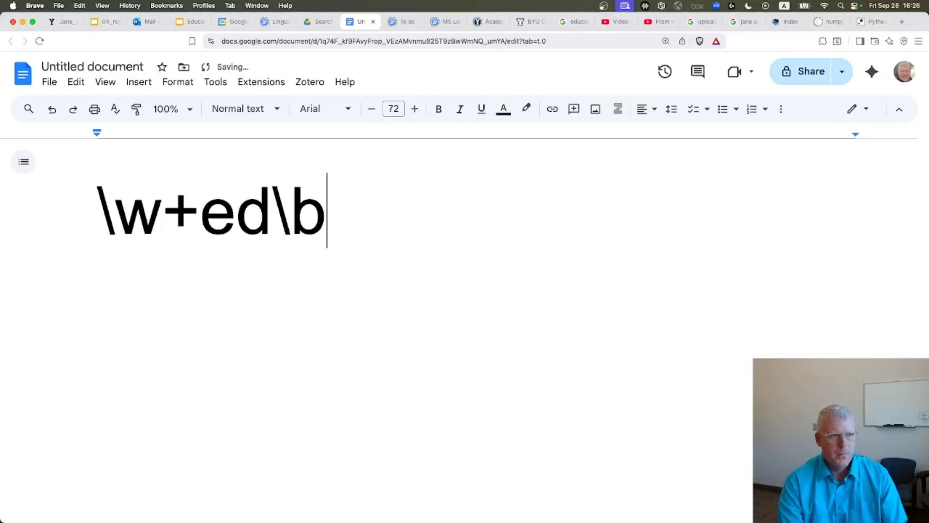
# Highlight \w+, ed and \b one after another in the document, ending with the whole expression selected.
pyautogui.press('super+Left')
pyautogui.hotkey('shift', 'Right')
pyautogui.hotkey('shift', 'Right')
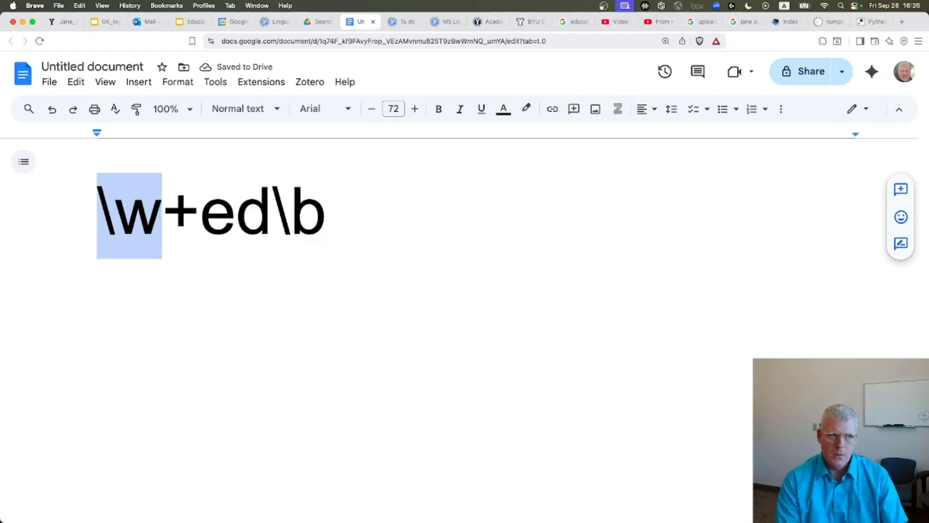
pyautogui.hotkey('shift', 'Right')
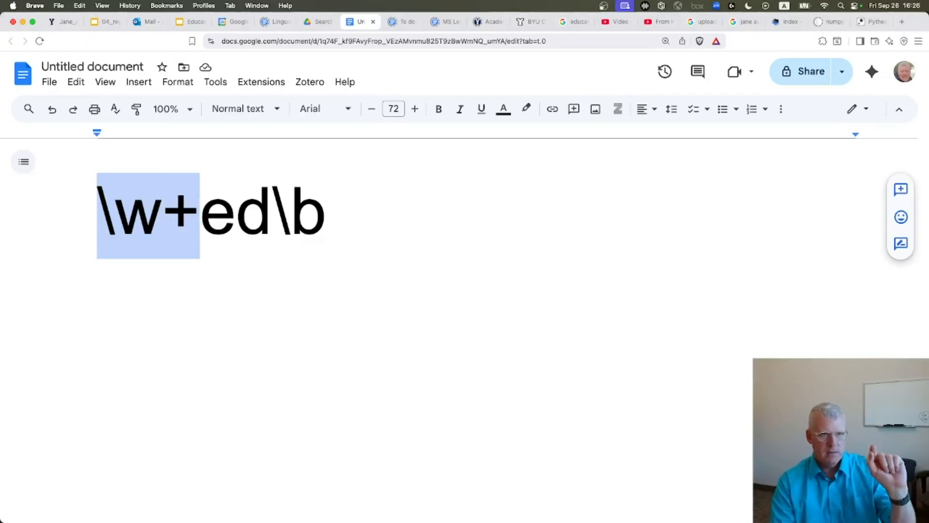
pyautogui.press('Right')
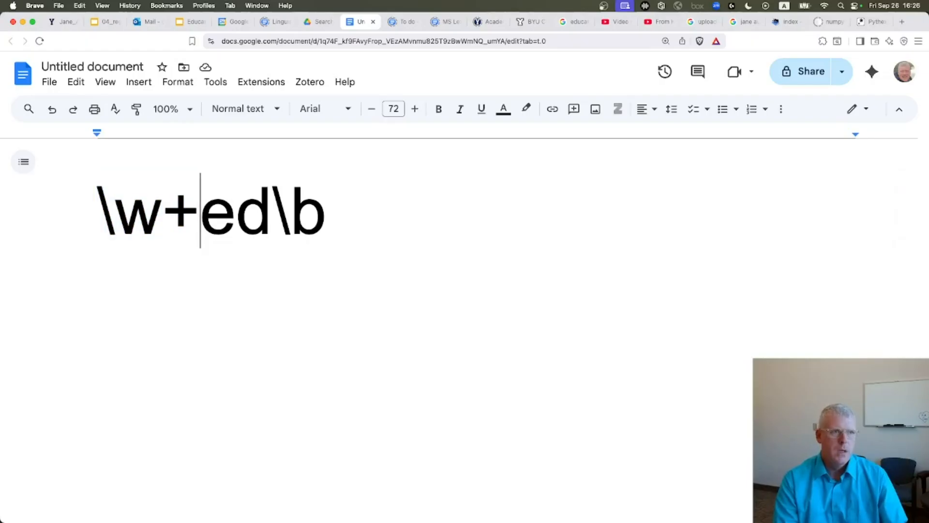
pyautogui.hotkey('shift', 'Right')
pyautogui.hotkey('shift', 'Right')
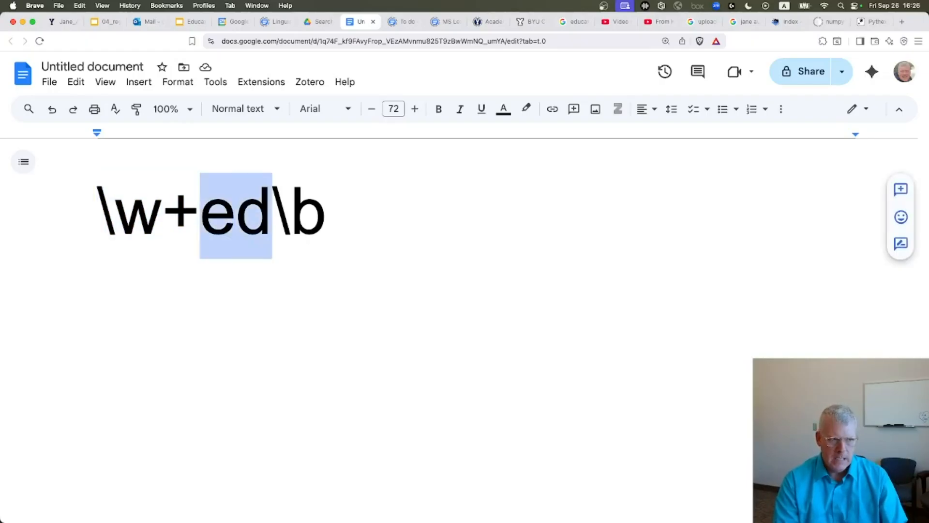
pyautogui.press('Right')
pyautogui.hotkey('shift', 'Right')
pyautogui.hotkey('shift', 'Right')
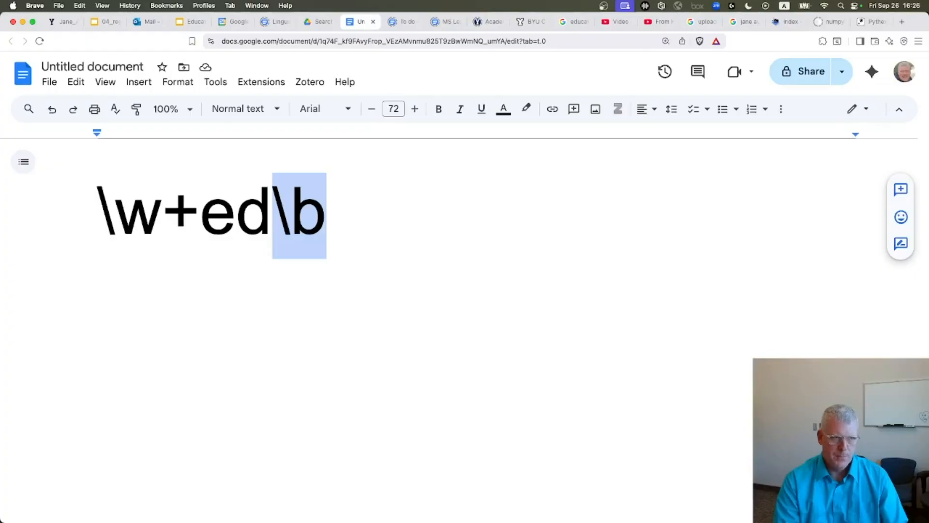
pyautogui.press('Left')
pyautogui.press('Right')
pyautogui.press('Right')
pyautogui.press('super+a')
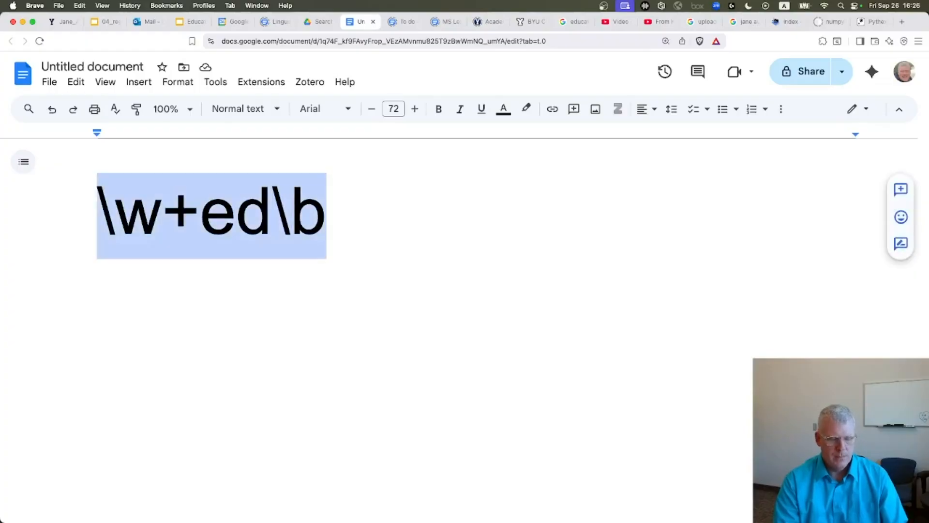
# Switch to AntConc and run the search for \w+ed\b.
pyautogui.press('super+Tab')
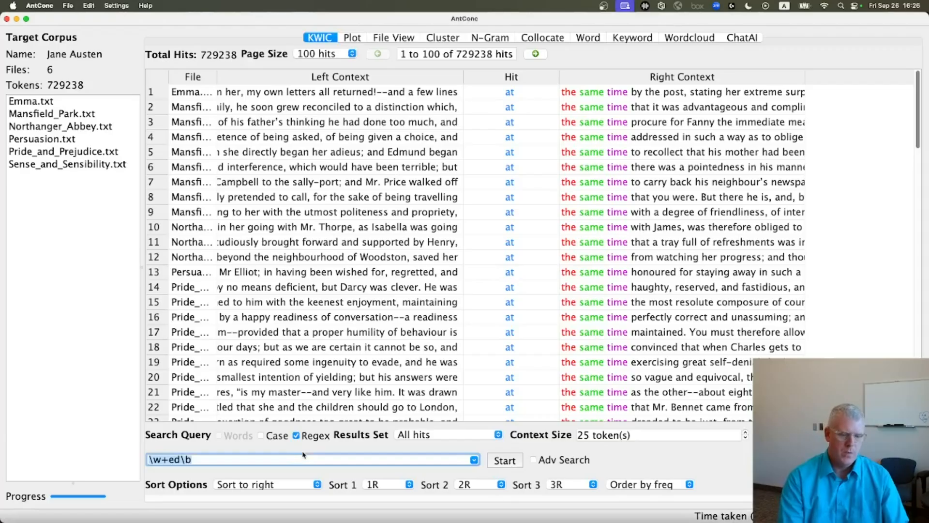
pyautogui.click(503, 464)
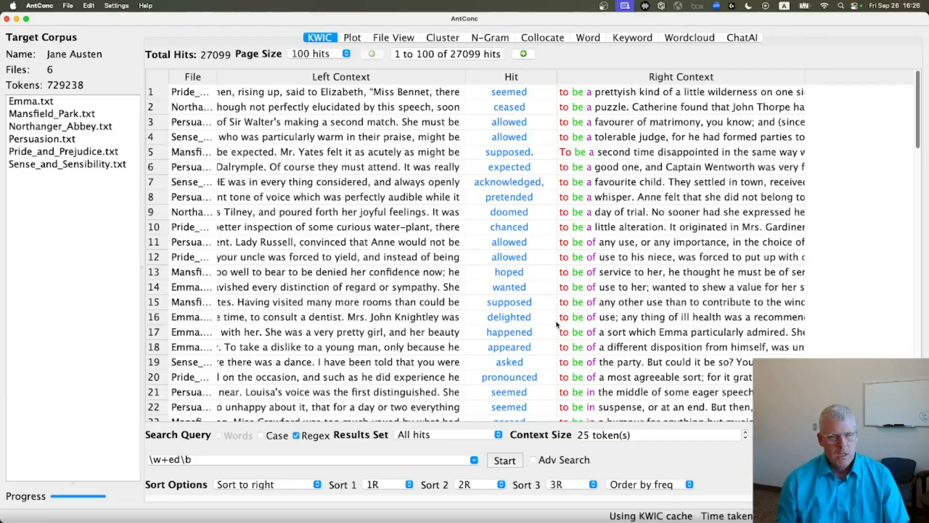
# Replace the AntConc search query with labou?r, making the u optional.
pyautogui.click(171, 460)
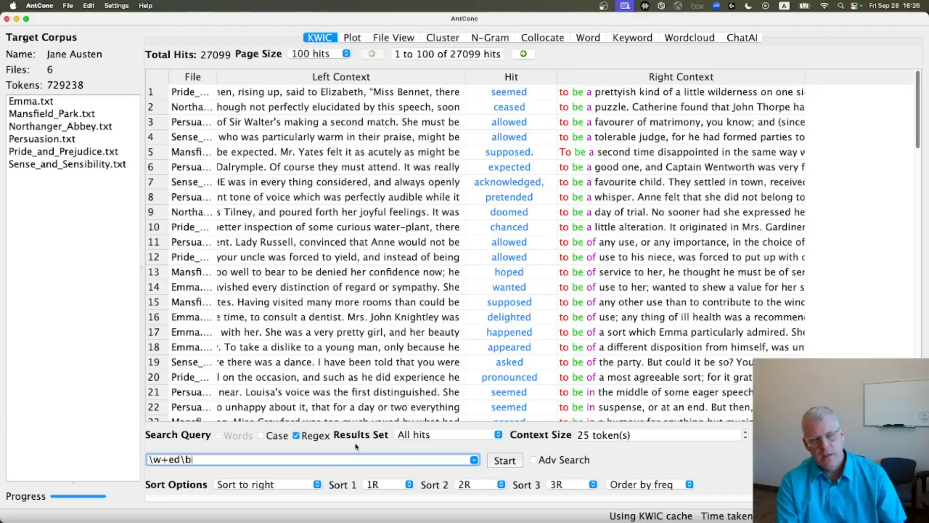
pyautogui.press('super+a')
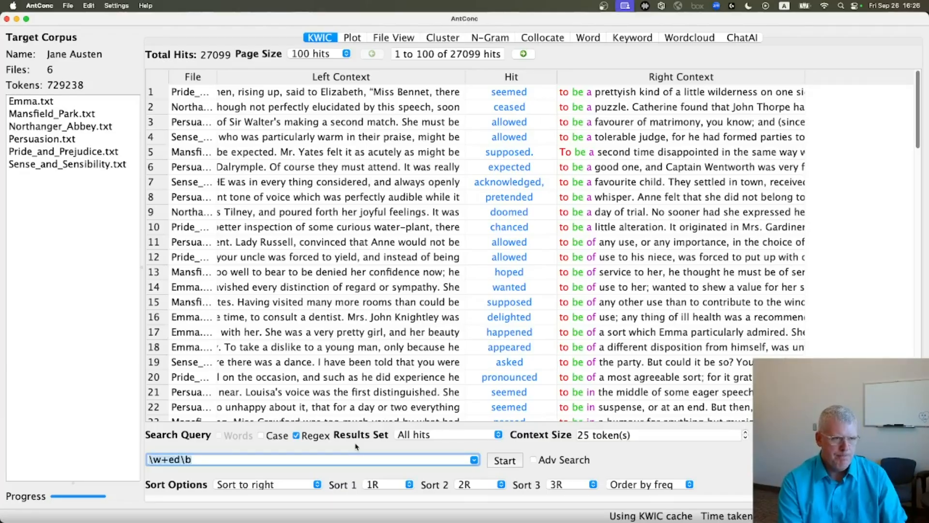
pyautogui.press('BackSpace')
pyautogui.write('labou')
pyautogui.write('r')
pyautogui.press('Left')
pyautogui.write('?')
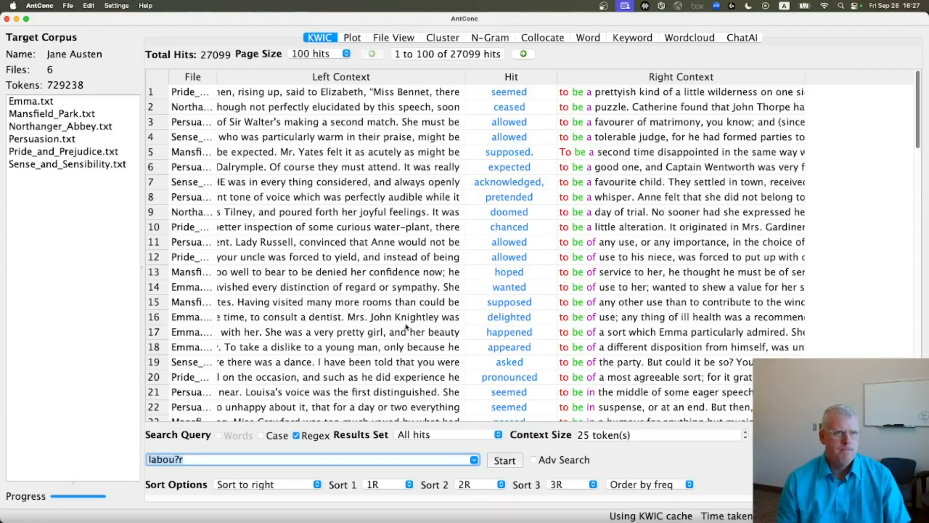
# Switch to the Google Docs document and replace its text with labou?r.
pyautogui.press('super+Tab')
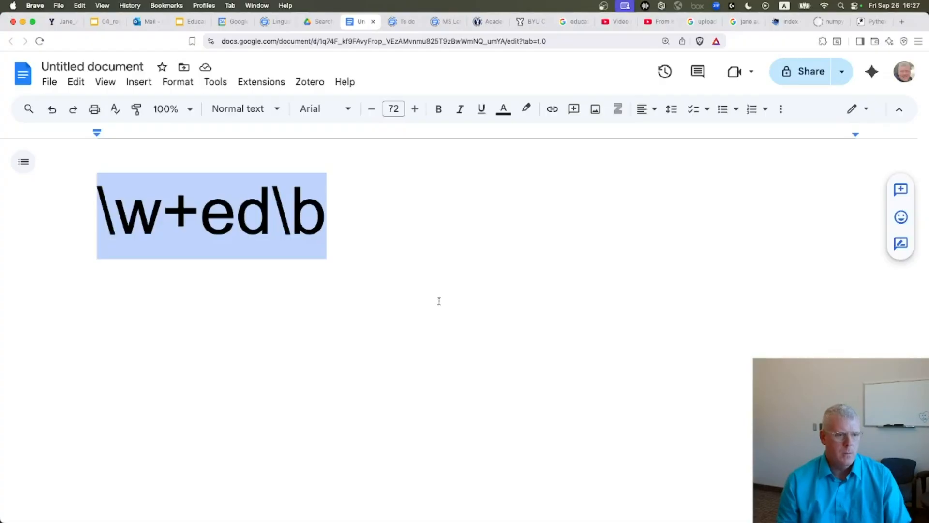
pyautogui.write('labou?r')
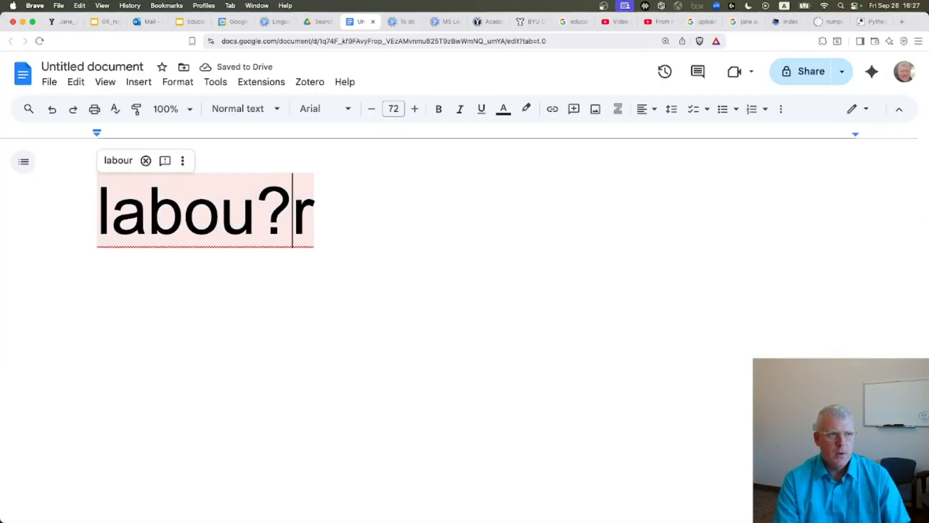
pyautogui.click(184, 163)
pyautogui.doubleClick(469, 219)
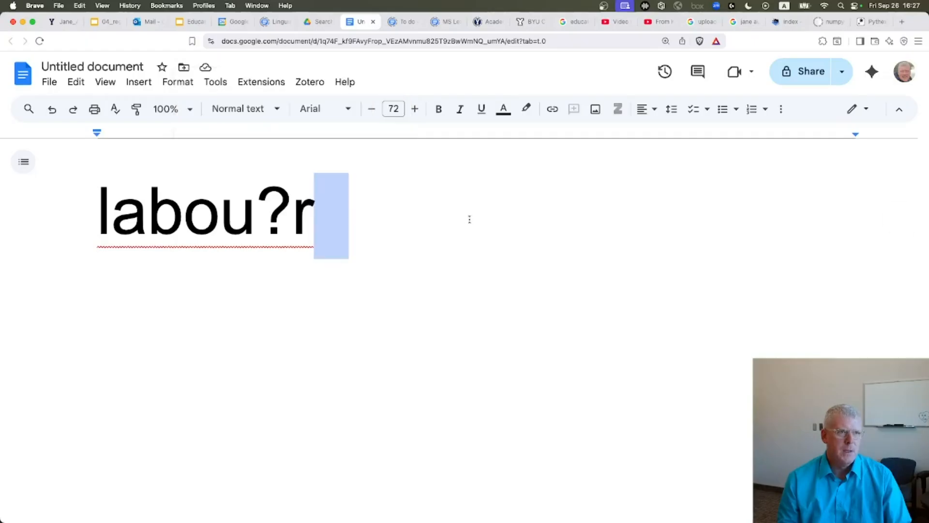
# Step through labou?r in the document, highlighting the optional u? and the final r.
pyautogui.press('Left')
pyautogui.press('Left')
pyautogui.press('Left')
pyautogui.press('Left')
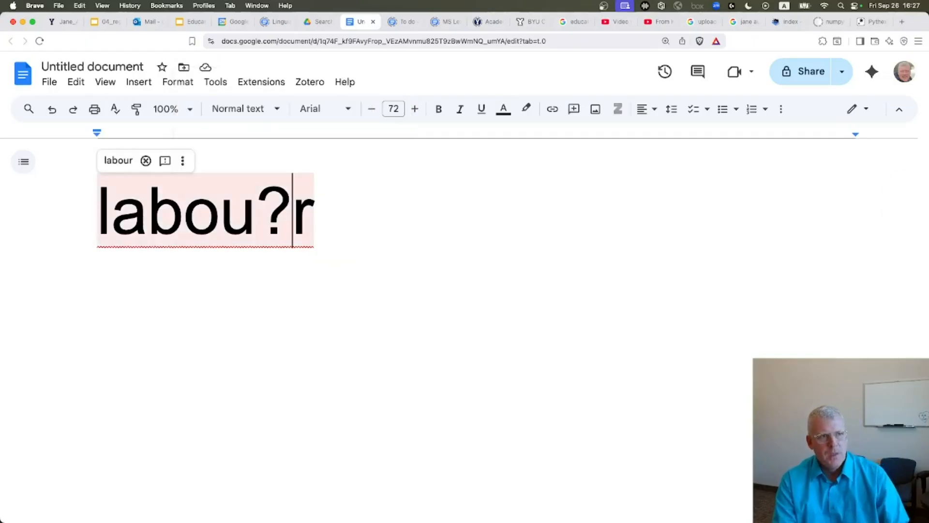
pyautogui.press('Left')
pyautogui.press('Left')
pyautogui.press('Left')
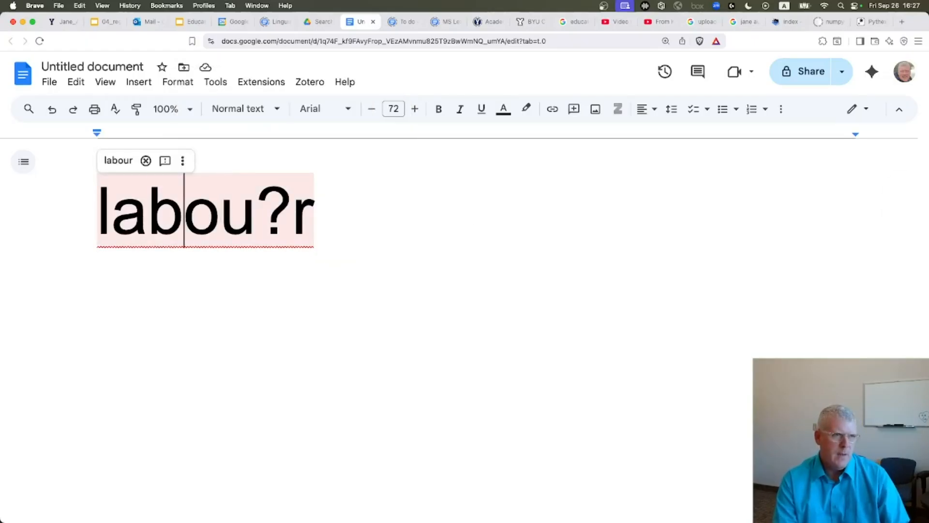
pyautogui.press('Right')
pyautogui.press('Right')
pyautogui.press('Right')
pyautogui.press('Right')
pyautogui.press('Left')
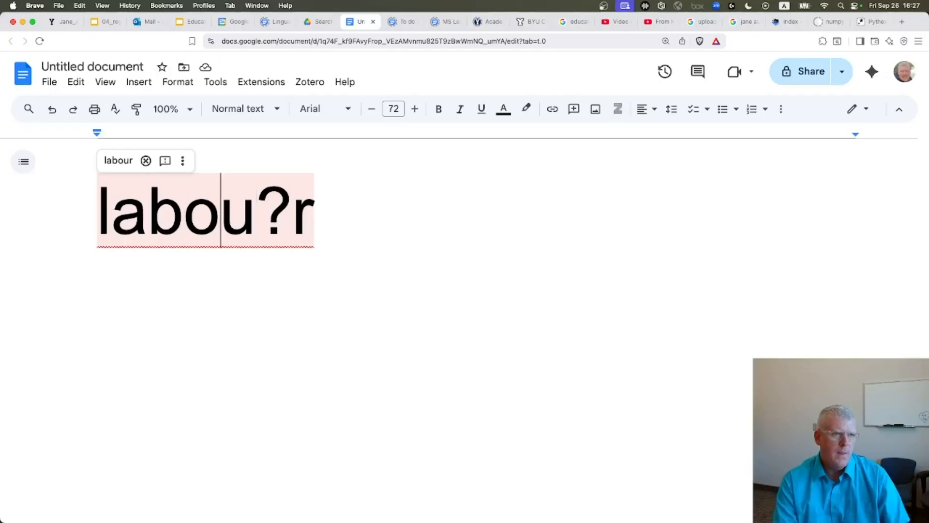
pyautogui.hotkey('shift', 'Right')
pyautogui.hotkey('shift', 'Right')
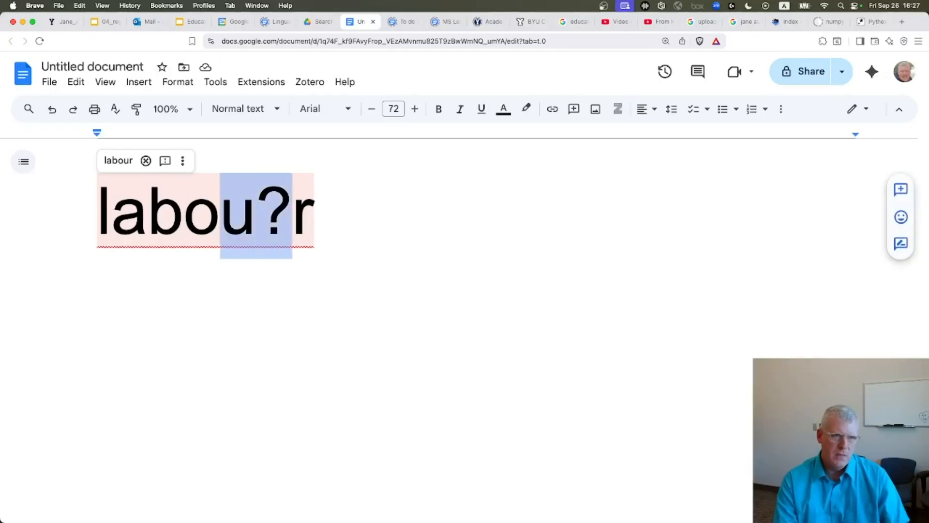
pyautogui.press('Right')
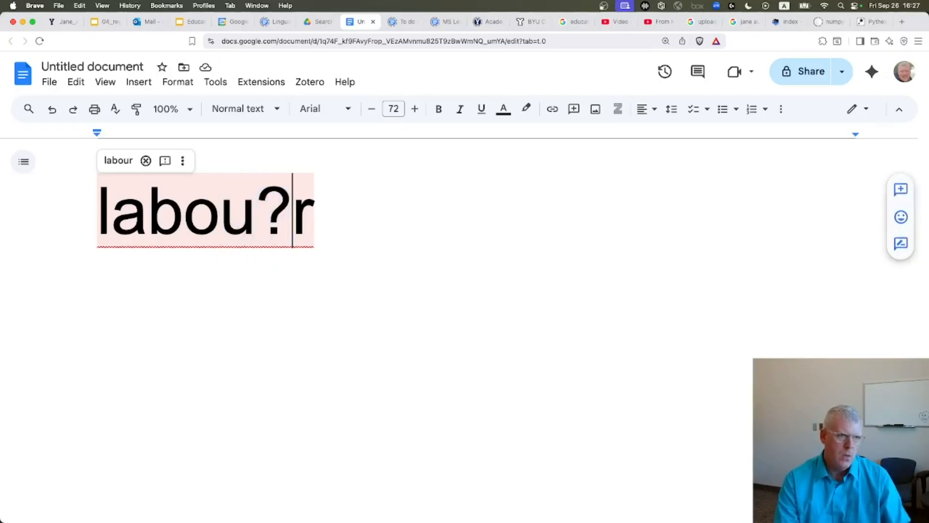
pyautogui.hotkey('shift', 'Right')
# Run the labou?r search in AntConc and return to the Google Docs document.
pyautogui.press('super+Tab')
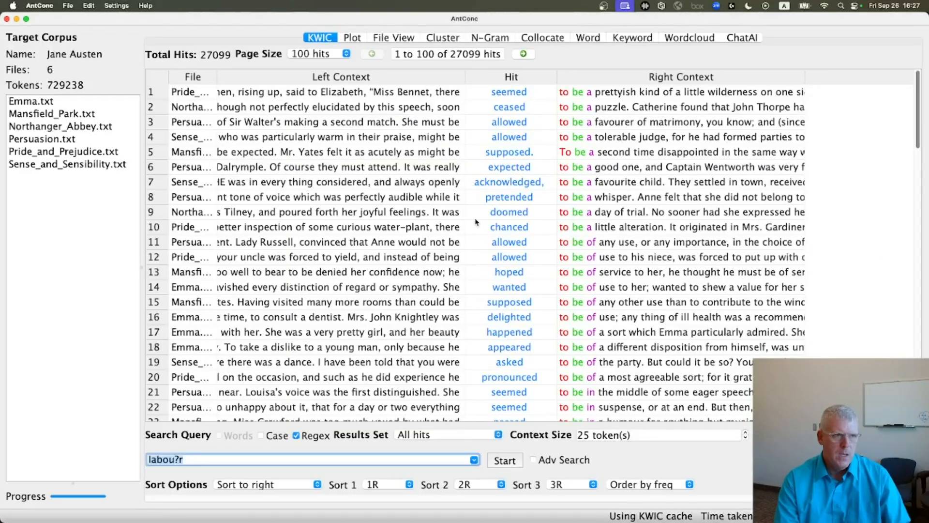
pyautogui.click(506, 462)
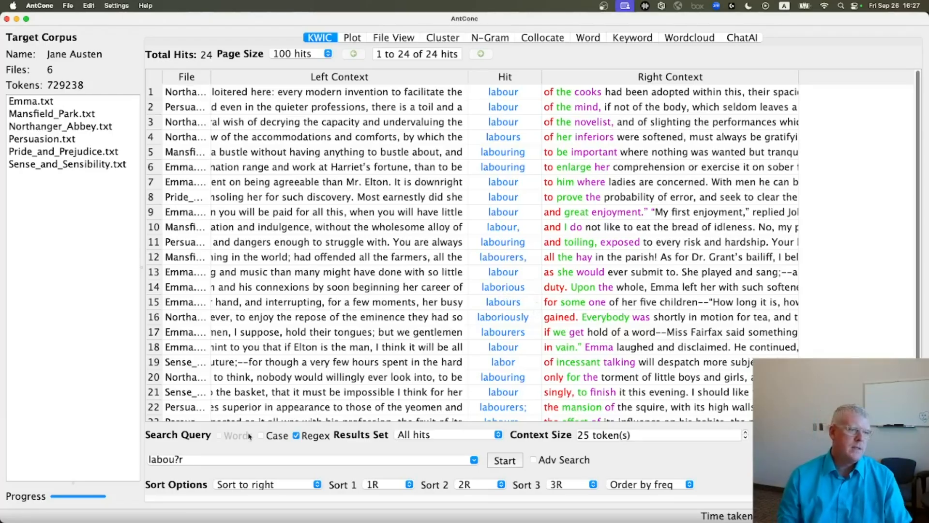
pyautogui.click(180, 460)
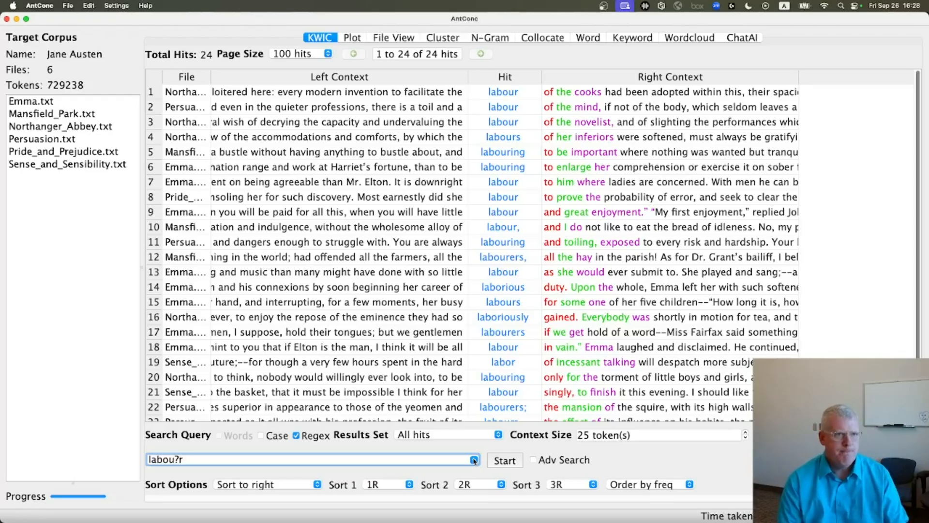
pyautogui.press('super+Tab')
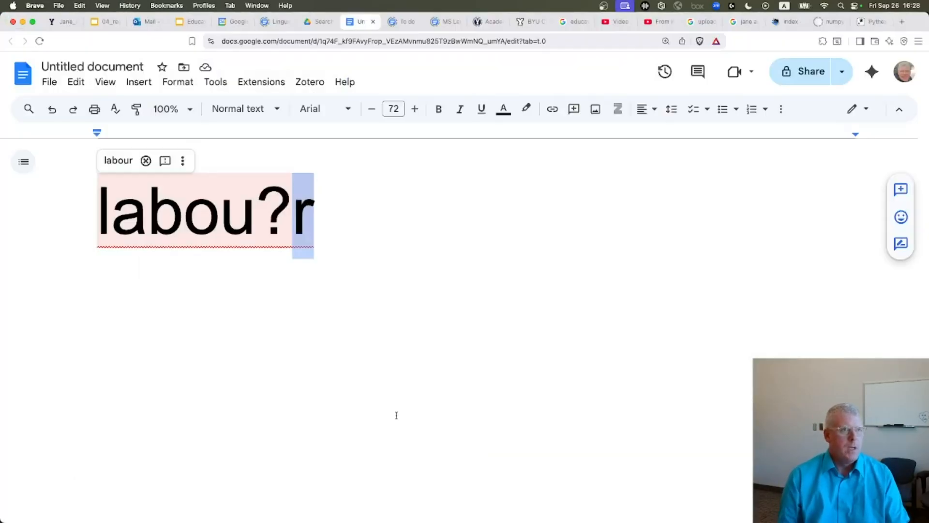
# Switch to the 04_regexes slides, present the quantifiers slide full screen, and exit the presentation.
pyautogui.click(103, 21)
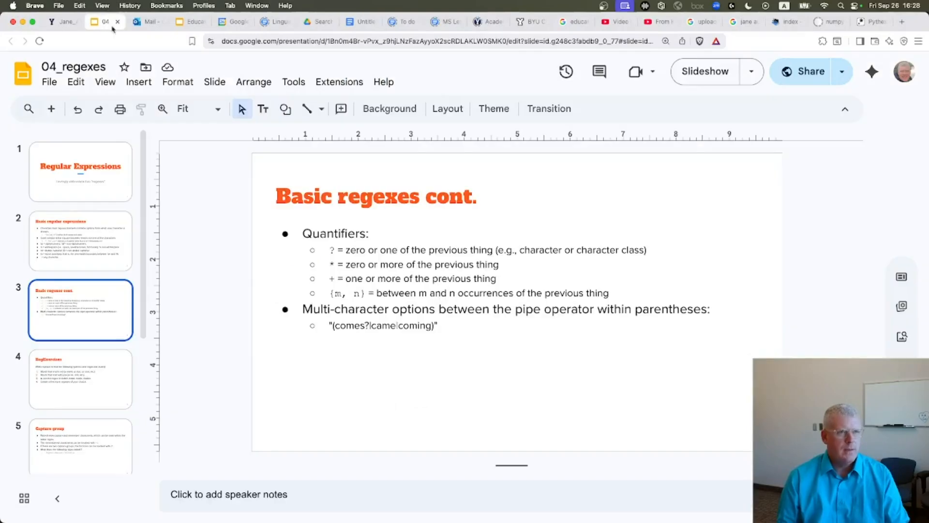
pyautogui.press('super+Return')
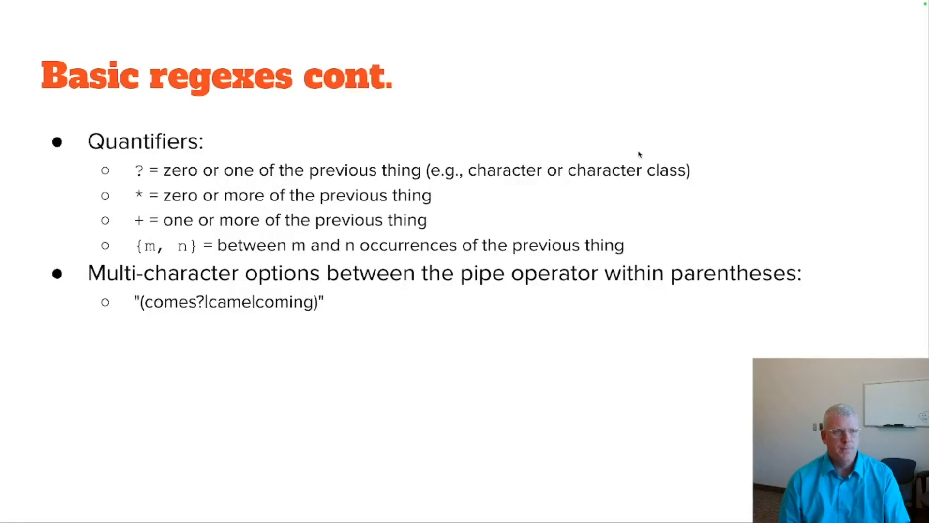
pyautogui.press('Escape')
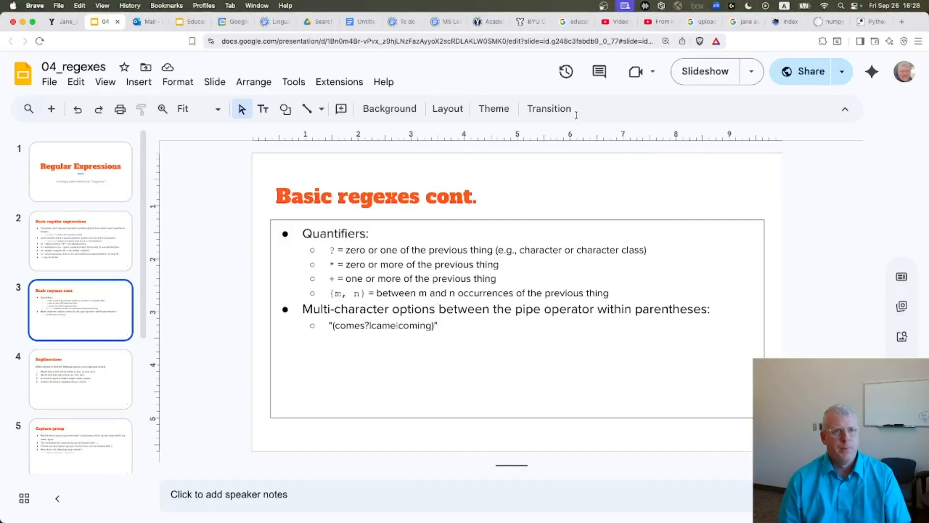
# Move the Google Docs tab to the front of the browser tabs and clear labou?r from the document.
pyautogui.moveTo(361, 22); pyautogui.dragTo(69, 18)
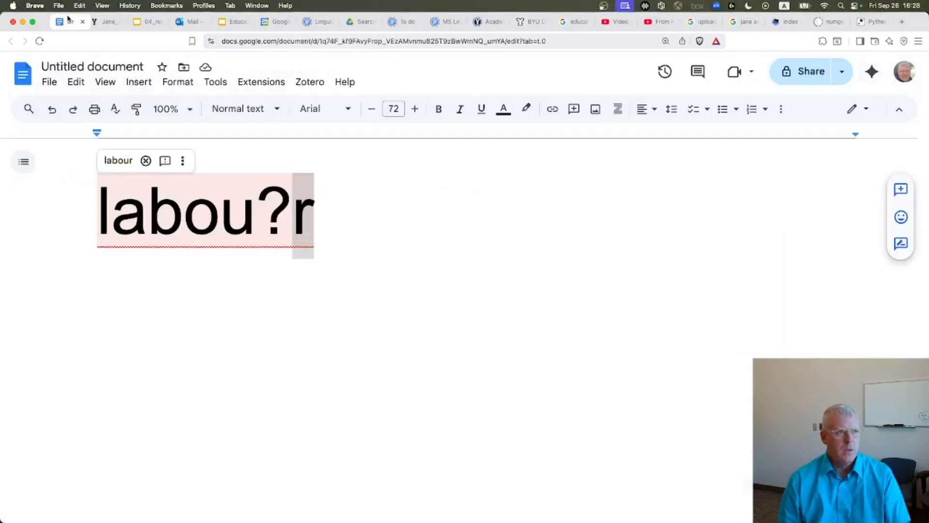
pyautogui.click(356, 216)
pyautogui.press('BackSpace')
pyautogui.press('BackSpace')
pyautogui.press('BackSpace')
pyautogui.press('BackSpace')
pyautogui.press('BackSpace')
pyautogui.press('BackSpace')
pyautogui.press('BackSpace')
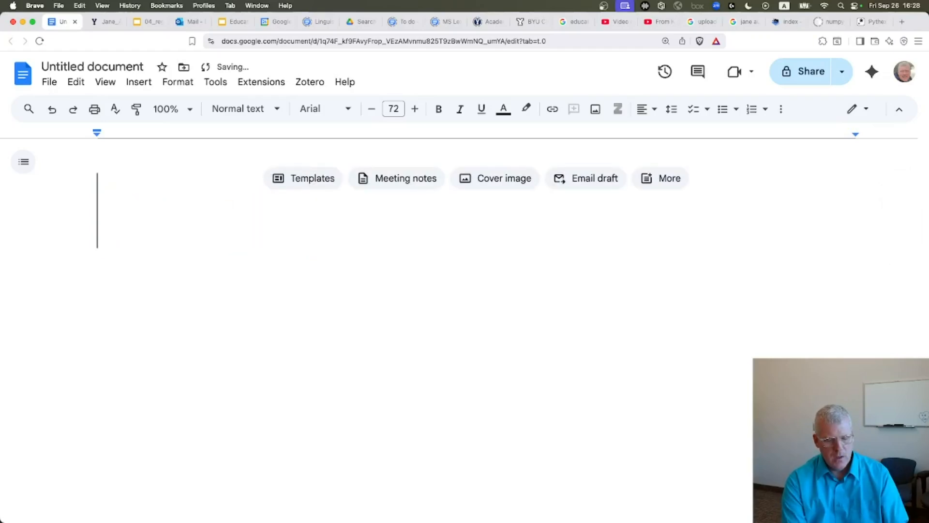
# Write \w+[aeiou] in the empty document as the start of a new pattern.
pyautogui.write('\\w+')
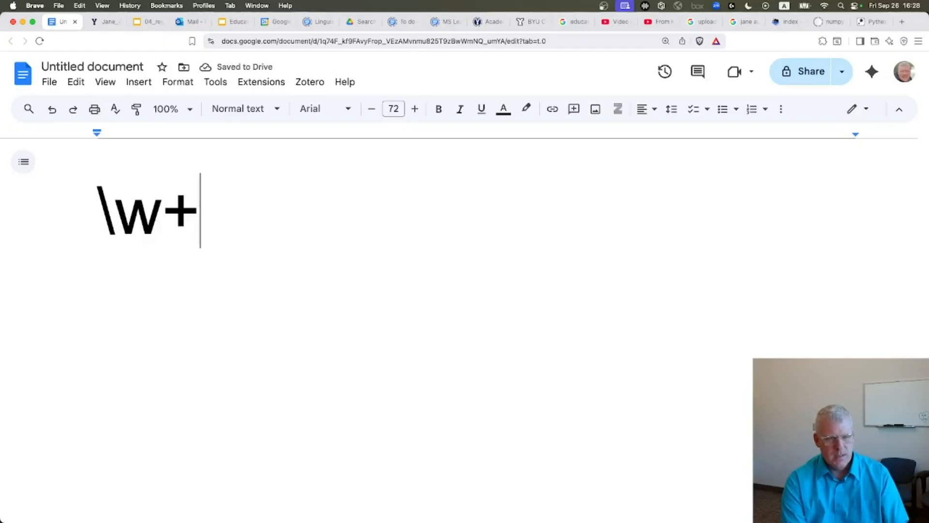
pyautogui.write('o')
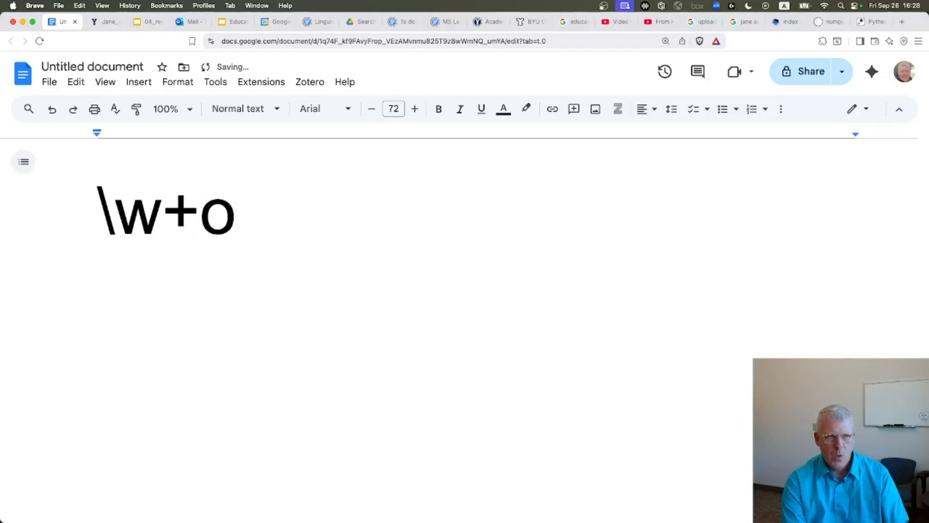
pyautogui.press('BackSpace')
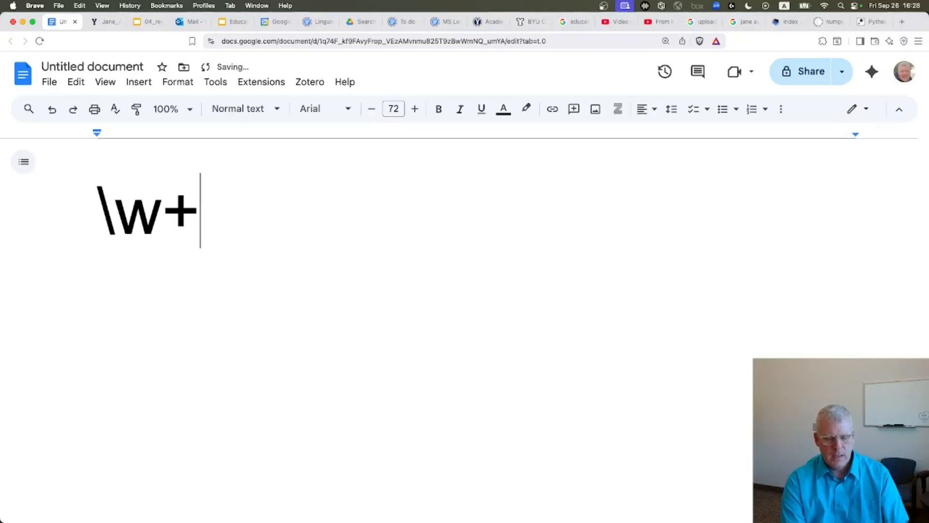
pyautogui.write('[]')
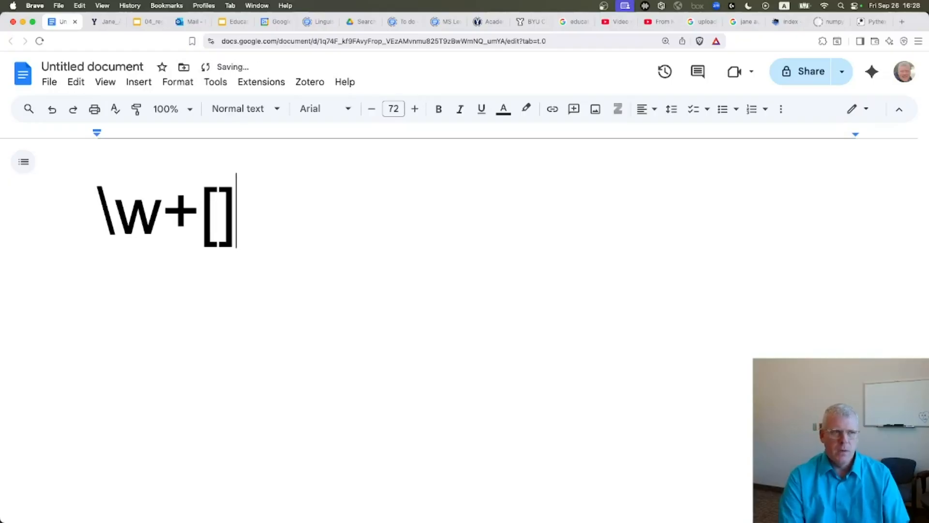
pyautogui.press('Left')
pyautogui.write('aeiou')
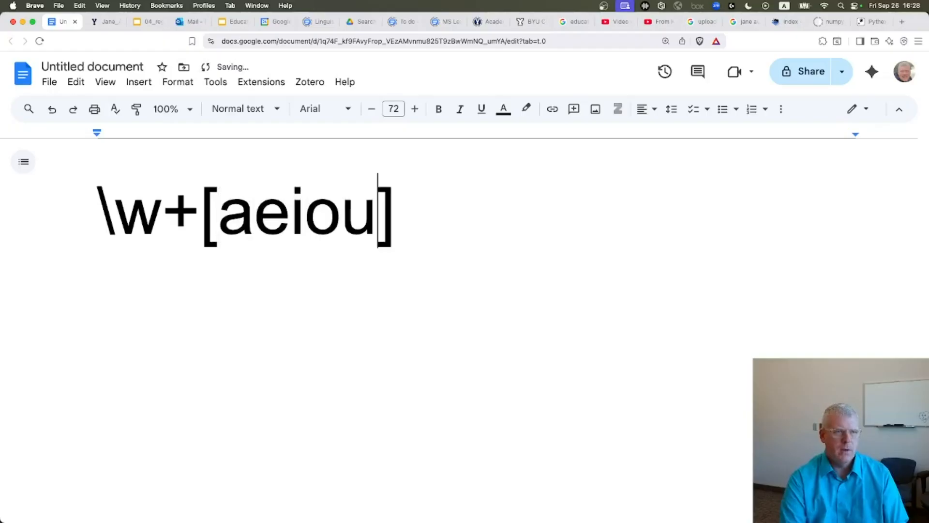
pyautogui.press('Right')
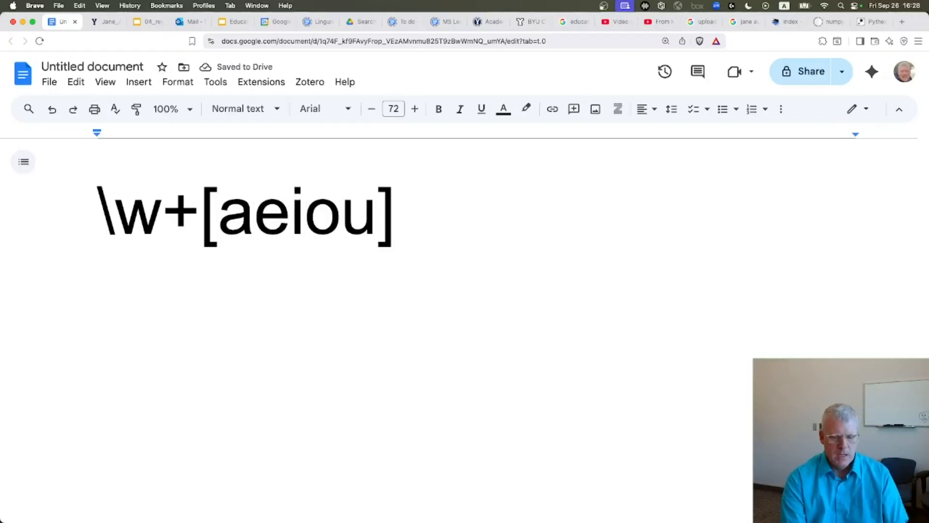
# Complete the pattern by appending the quantifier {2} and a closing \w+ after the vowel class.
pyautogui.write('}{')
pyautogui.press('BackSpace')
pyautogui.press('BackSpace')
pyautogui.write('{}')
pyautogui.press('Left')
pyautogui.write('2')
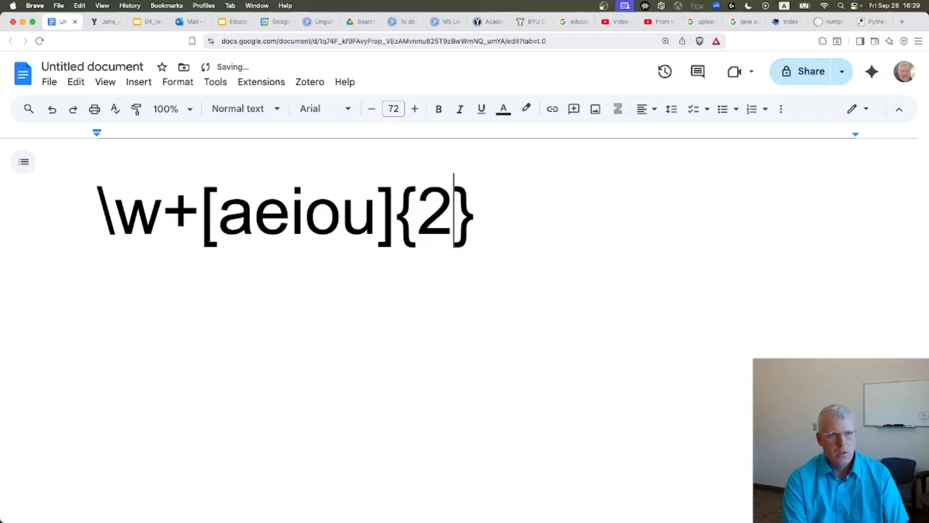
pyautogui.press('Right')
pyautogui.write('\\w+')
# Highlight the opening \w and its + quantifier at the start of the pattern.
pyautogui.press('super+Left')
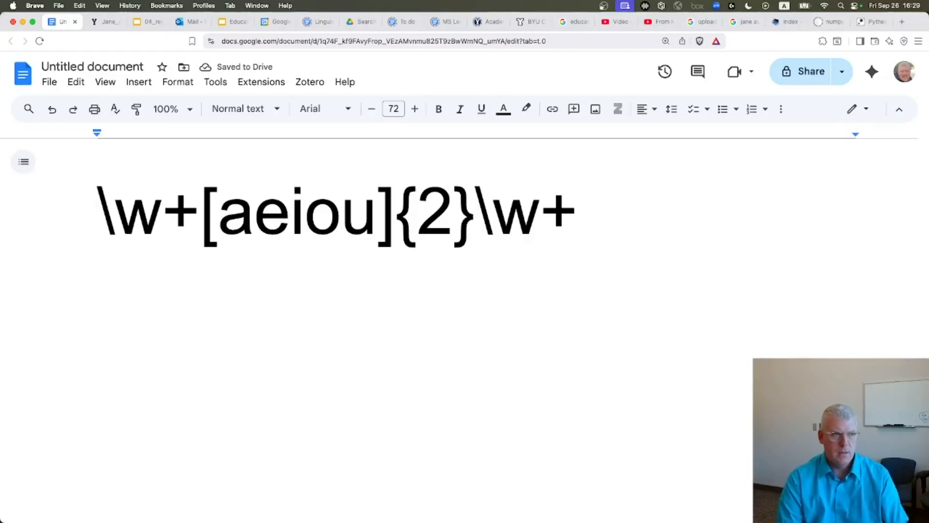
pyautogui.hotkey('shift', 'Right')
pyautogui.hotkey('shift', 'Right')
pyautogui.hotkey('shift', 'Right')
pyautogui.press('Left')
pyautogui.hotkey('shift', 'Right')
pyautogui.hotkey('shift', 'Right')
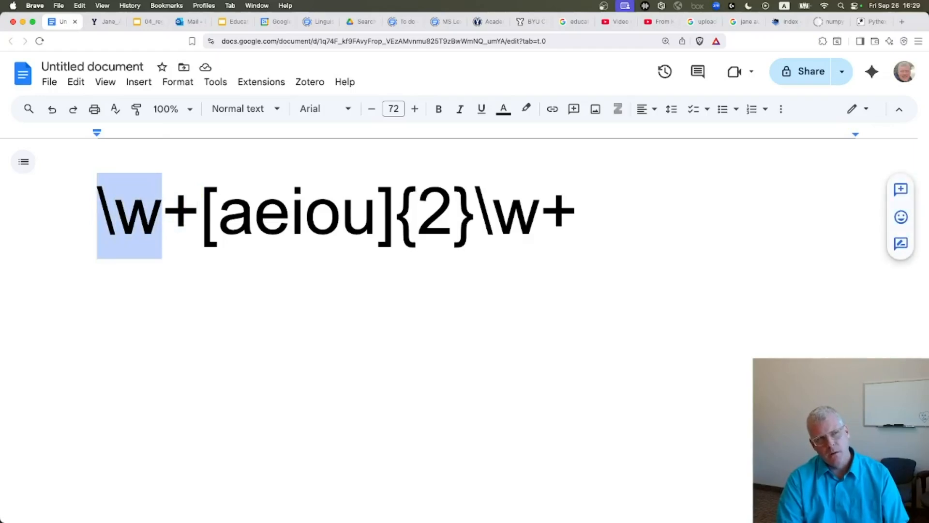
pyautogui.hotkey('shift', 'Right')
# Highlight the character class [aeiou] in the pattern.
pyautogui.press('Right')
pyautogui.hotkey('shift', 'Right')
pyautogui.hotkey('shift', 'Right')
pyautogui.hotkey('shift', 'Right')
pyautogui.hotkey('shift', 'Right')
pyautogui.hotkey('shift', 'Right')
pyautogui.hotkey('shift', 'Right')
pyautogui.hotkey('shift', 'Right')
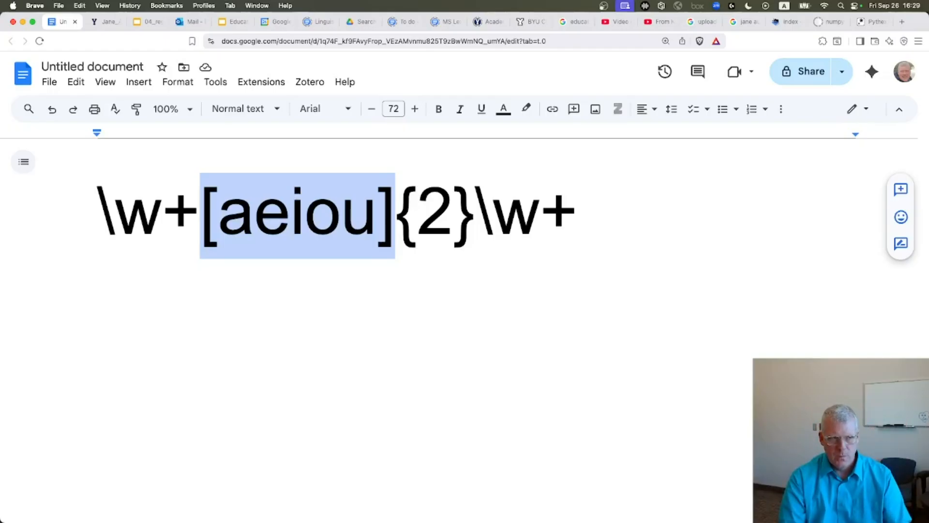
# Highlight the {2} quantifier and then the closing \w+ of the pattern.
pyautogui.press('Right')
pyautogui.hotkey('shift', 'Right')
pyautogui.hotkey('shift', 'Right')
pyautogui.hotkey('shift', 'Right')
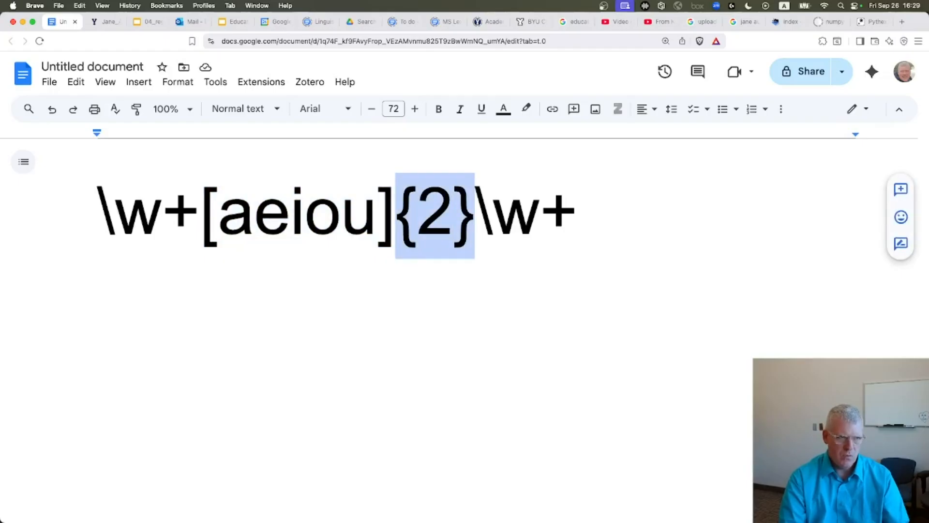
pyautogui.press('Right')
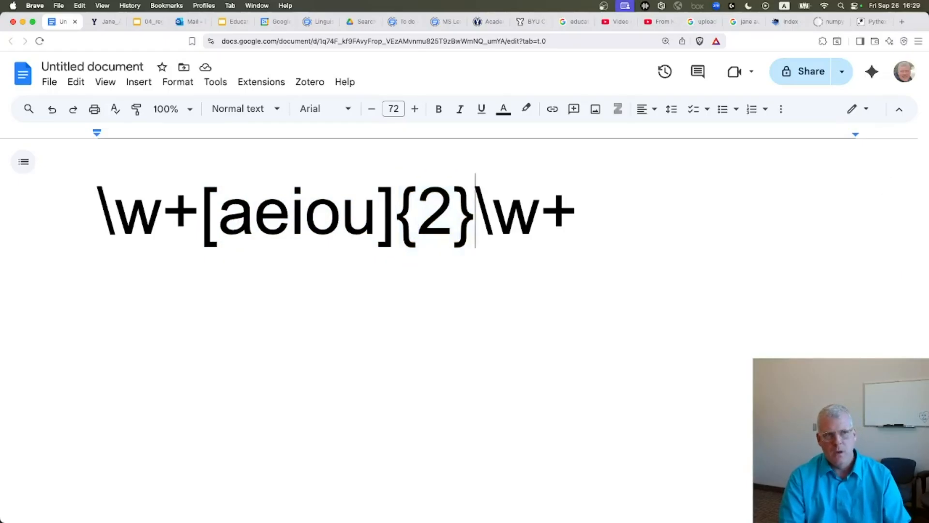
pyautogui.hotkey('shift', 'Right')
pyautogui.hotkey('shift', 'Right')
pyautogui.hotkey('shift', 'Right')
pyautogui.press('Right')
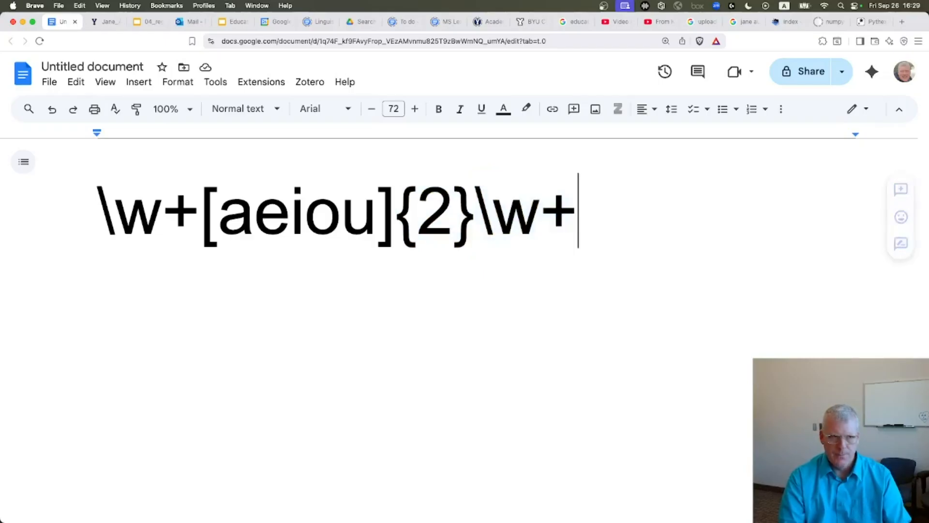
# Copy the whole pattern \w+[aeiou]{2}\w+ into the AntConc search query and run the search.
pyautogui.press('super+a')
pyautogui.press('super+c')
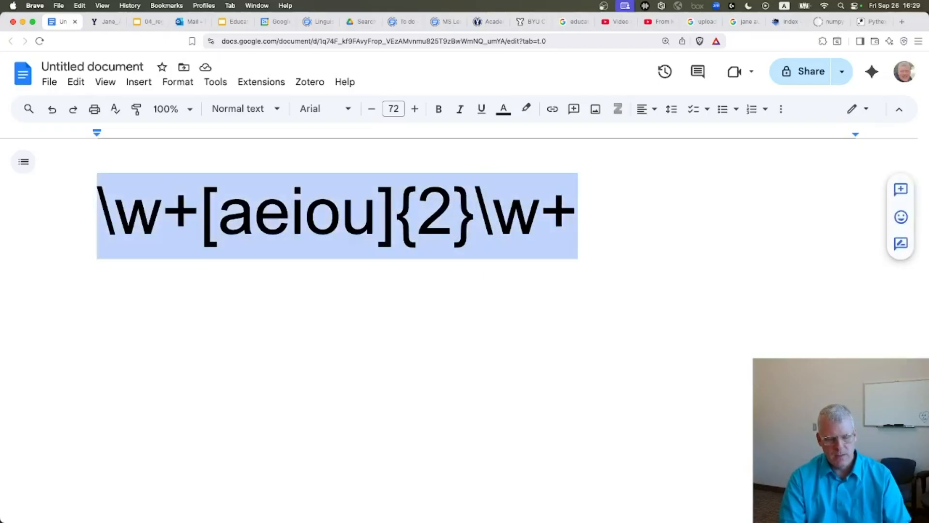
pyautogui.press('super+Tab')
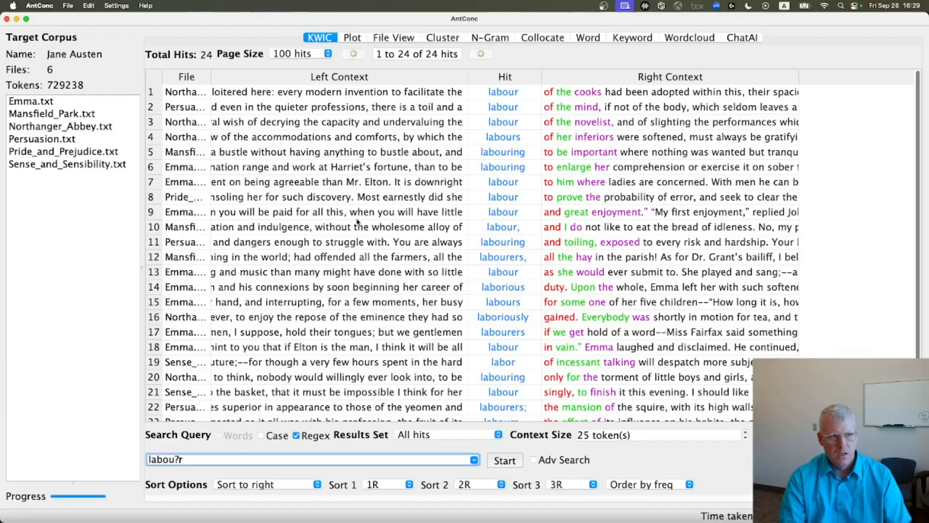
pyautogui.press('super+a')
pyautogui.press('super+v')
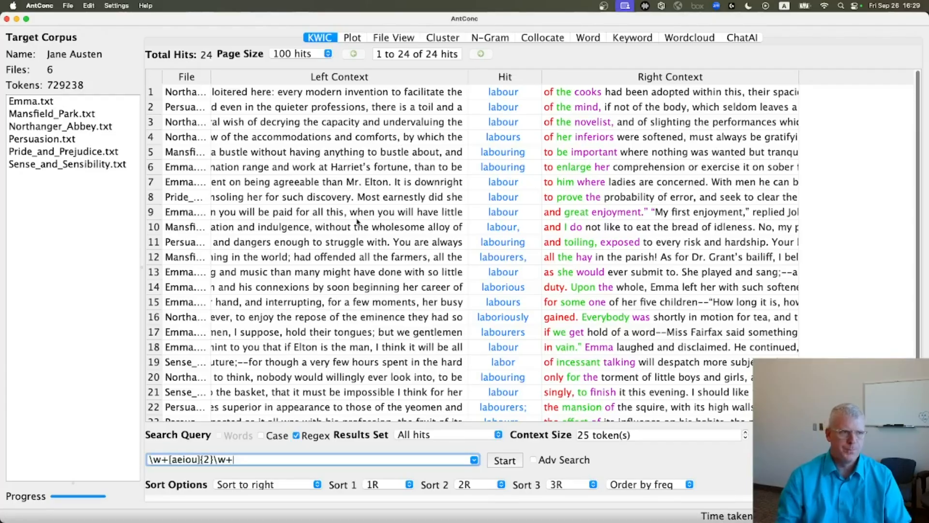
pyautogui.click(505, 460)
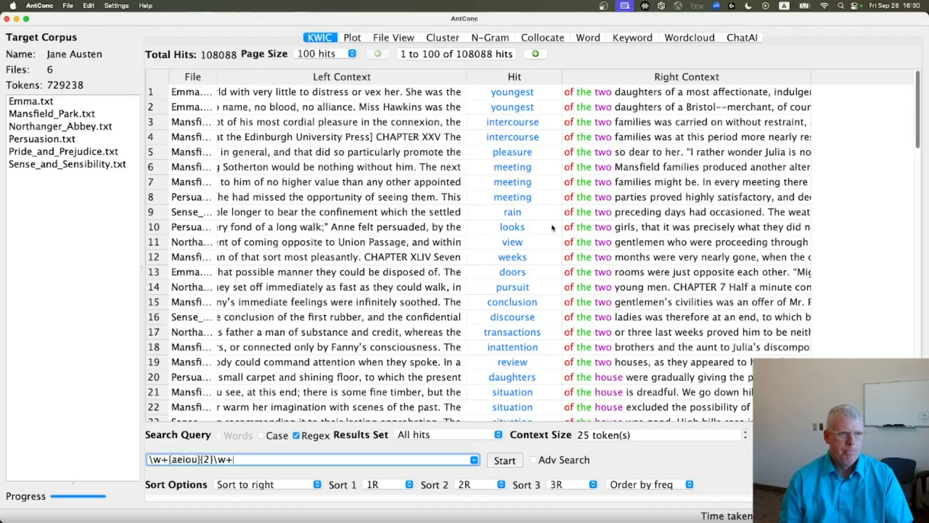
# Switch back to the Google Docs document and extend the vowel quantifier to {2,3}.
pyautogui.press('super+Tab')
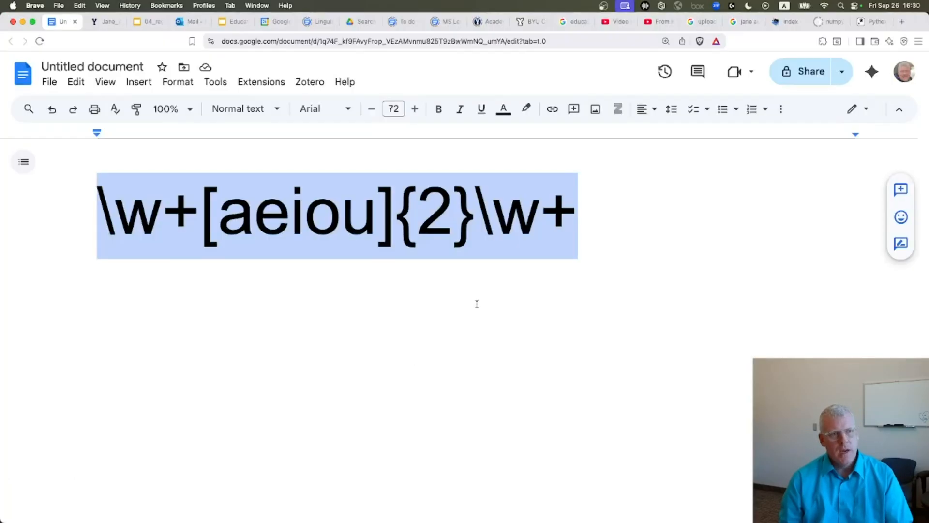
pyautogui.click(448, 216)
pyautogui.write(',')
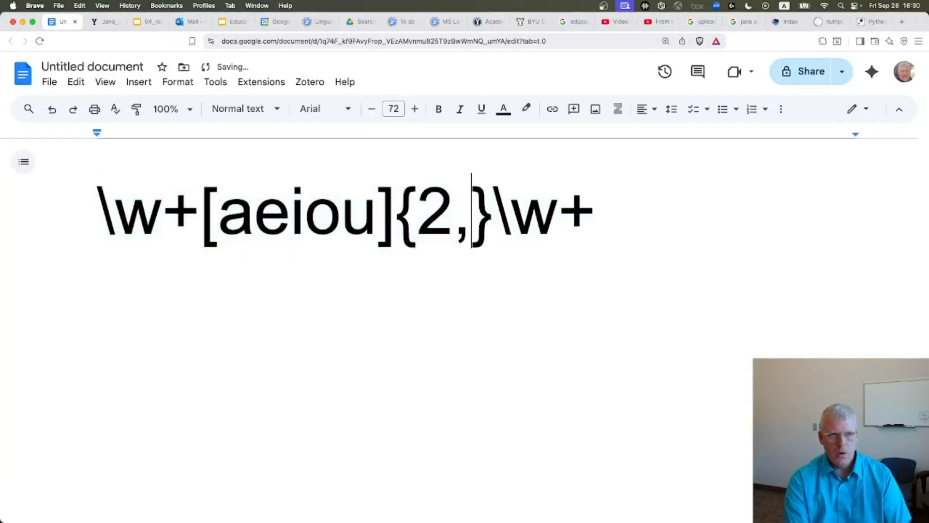
pyautogui.hotkey('shift', 'Left')
pyautogui.hotkey('shift', 'Left')
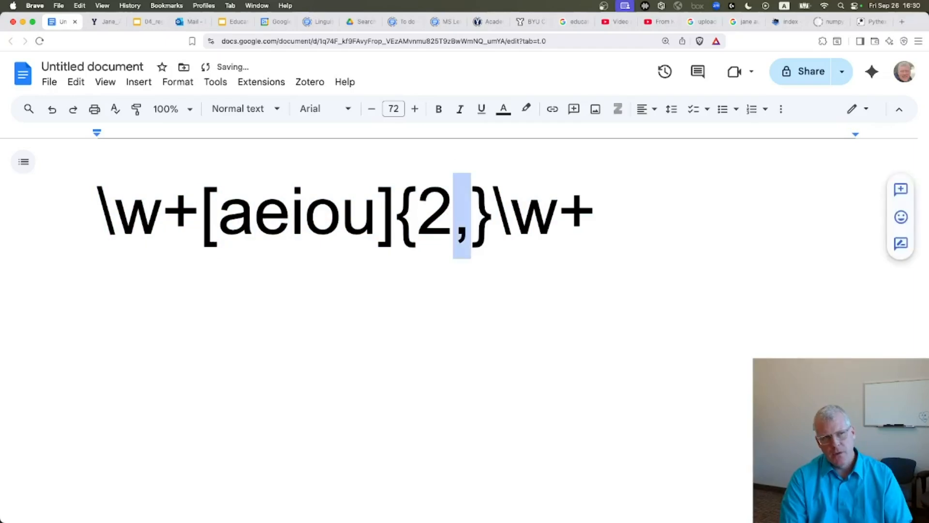
pyautogui.press('Left')
pyautogui.press('Right')
pyautogui.press('Right')
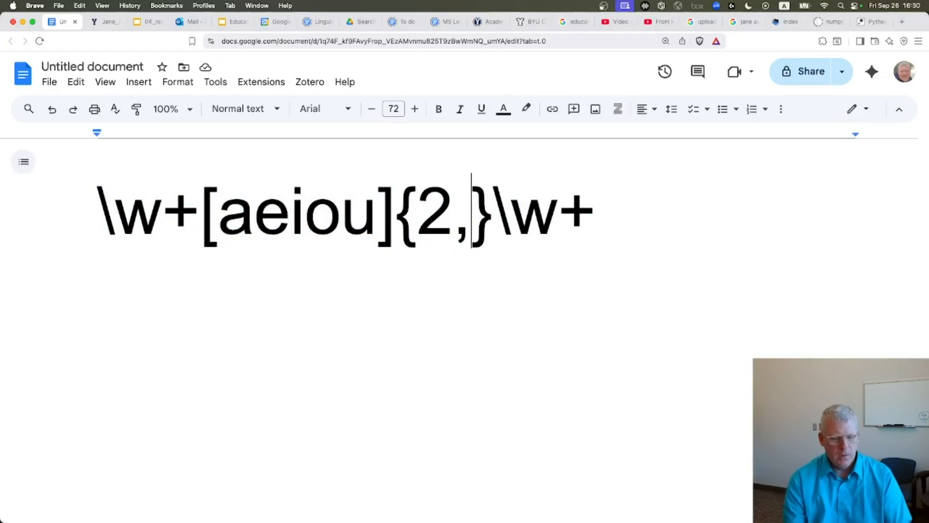
pyautogui.write('3')
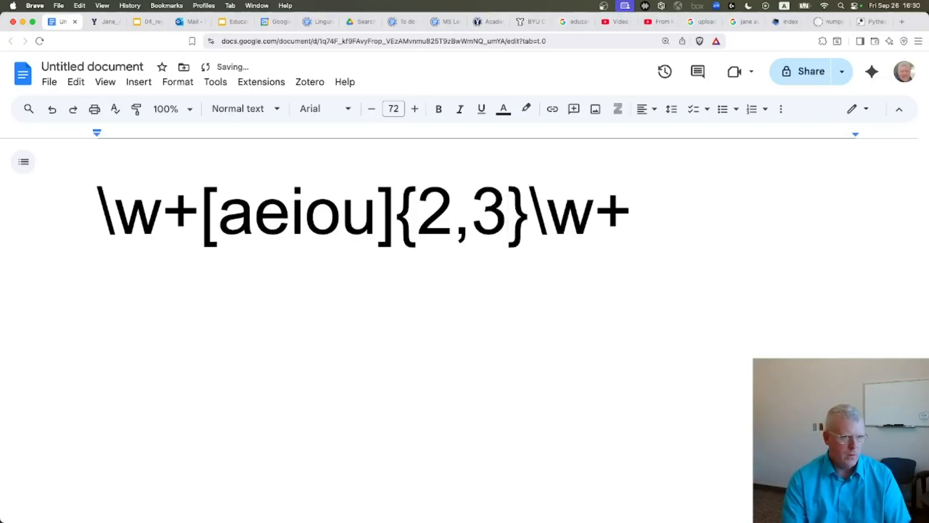
# Highlight the range 2,3 in the pattern, then the whole quantifier {2,3} including its braces.
pyautogui.press('Left')
pyautogui.press('Left')
pyautogui.press('Left')
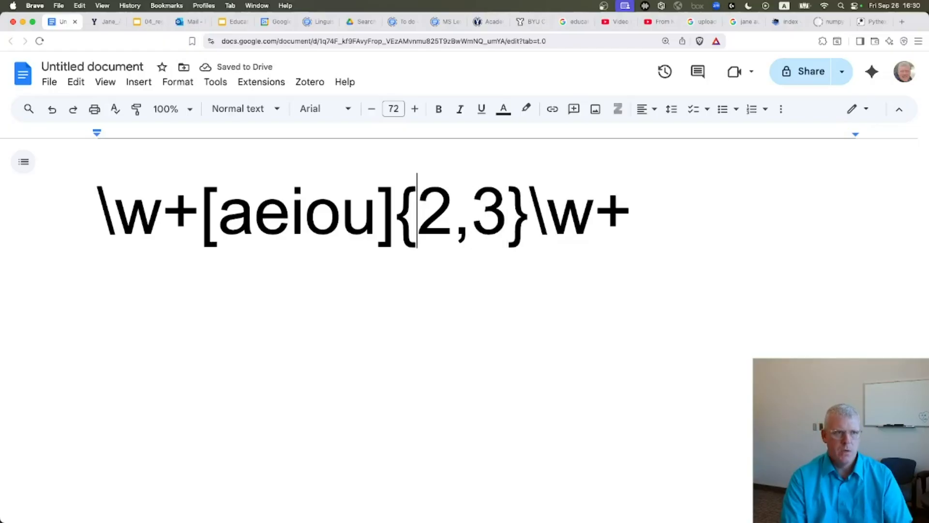
pyautogui.hotkey('shift', 'Right')
pyautogui.hotkey('shift', 'Right')
pyautogui.hotkey('shift', 'Right')
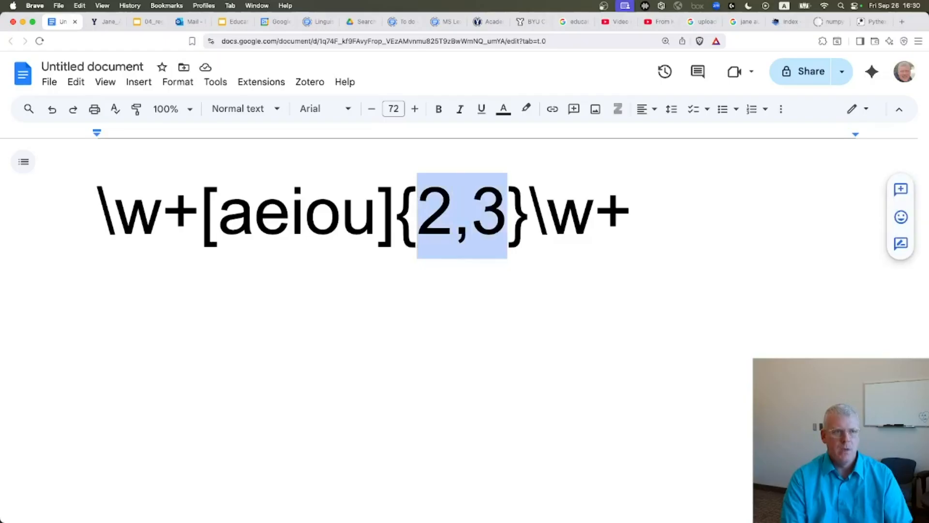
pyautogui.press('Left')
pyautogui.press('Left')
pyautogui.hotkey('shift', 'Right')
pyautogui.hotkey('shift', 'Right')
pyautogui.hotkey('shift', 'Right')
pyautogui.hotkey('shift', 'Right')
pyautogui.hotkey('shift', 'Right')
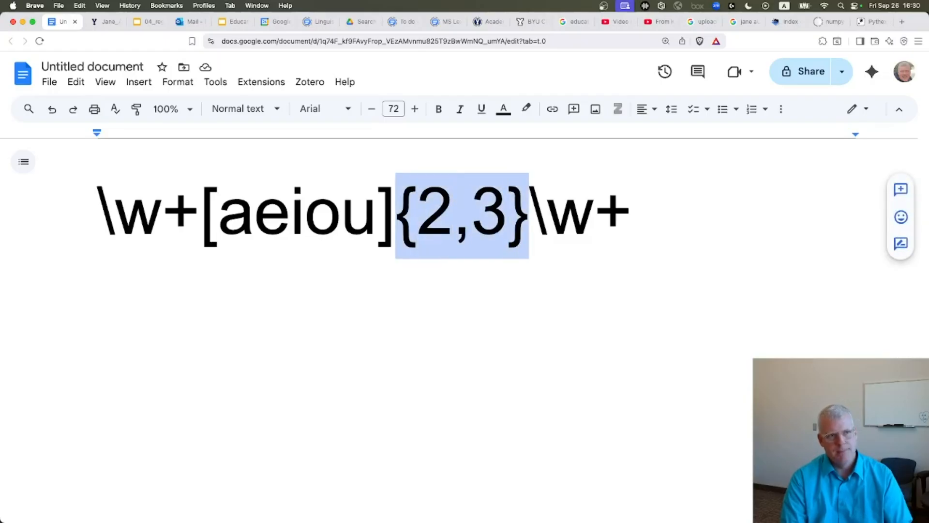
# Highlight the [aeiou] class that the {2,3} quantifier applies to.
pyautogui.press('Left')
pyautogui.press('Left')
pyautogui.hotkey('shift', 'Left')
pyautogui.hotkey('shift', 'Left')
pyautogui.hotkey('shift', 'Left')
pyautogui.hotkey('shift', 'Left')
pyautogui.hotkey('shift', 'Left')
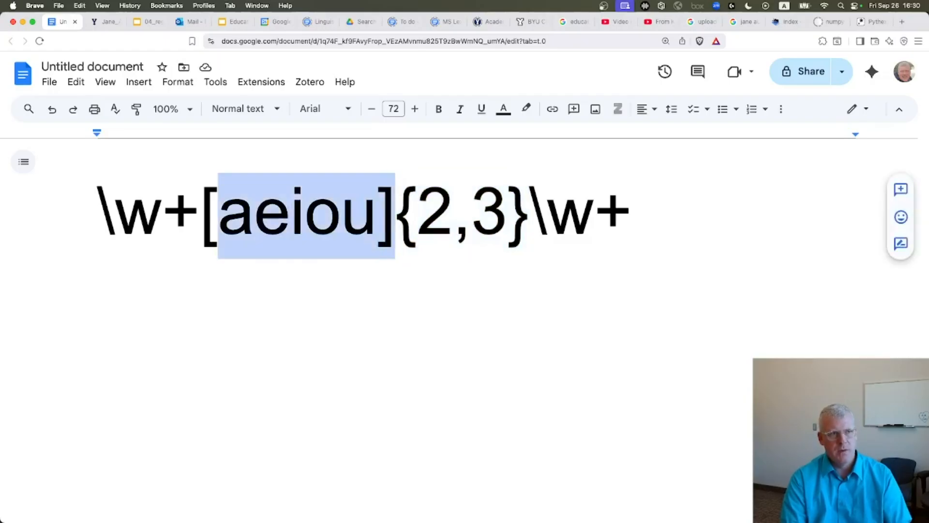
pyautogui.hotkey('shift', 'Left')
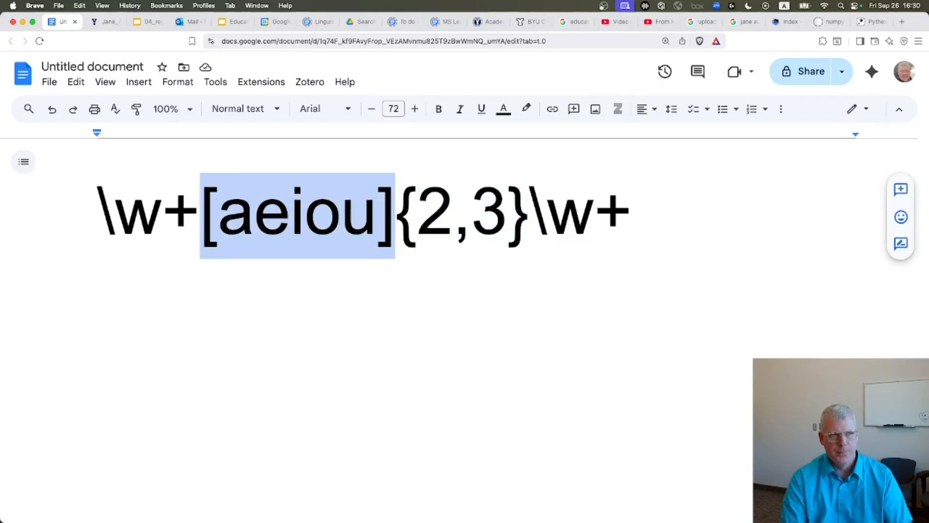
# Copy the full pattern from the document and replace the AntConc search query with \w+[aeiou]{2,3}\w+.
pyautogui.press('super+Left')
pyautogui.press('shift+super+Right')
pyautogui.press('super+c')
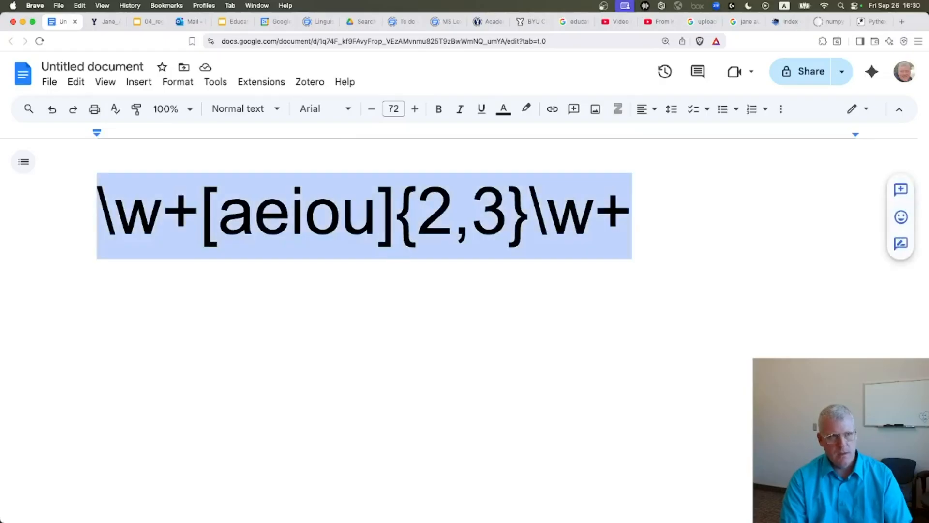
pyautogui.press('super+Tab')
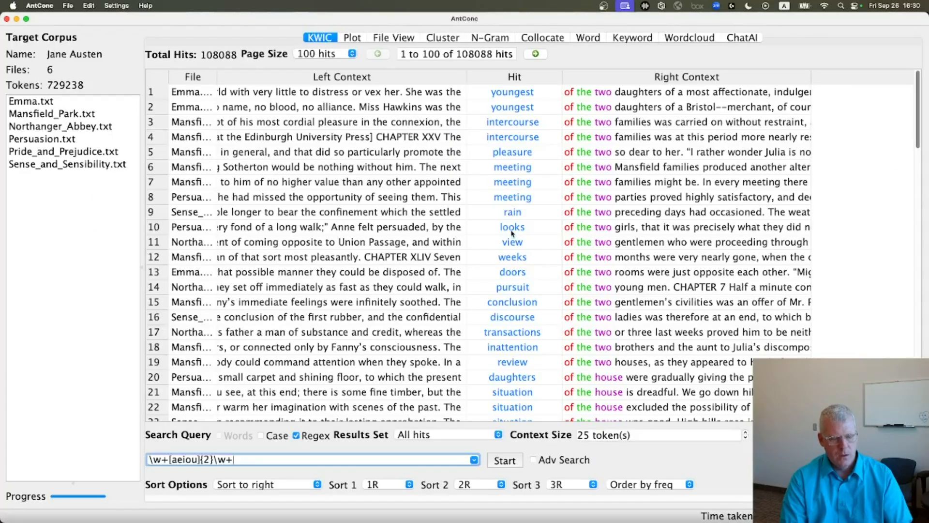
pyautogui.press('super+a')
pyautogui.press('super+v')
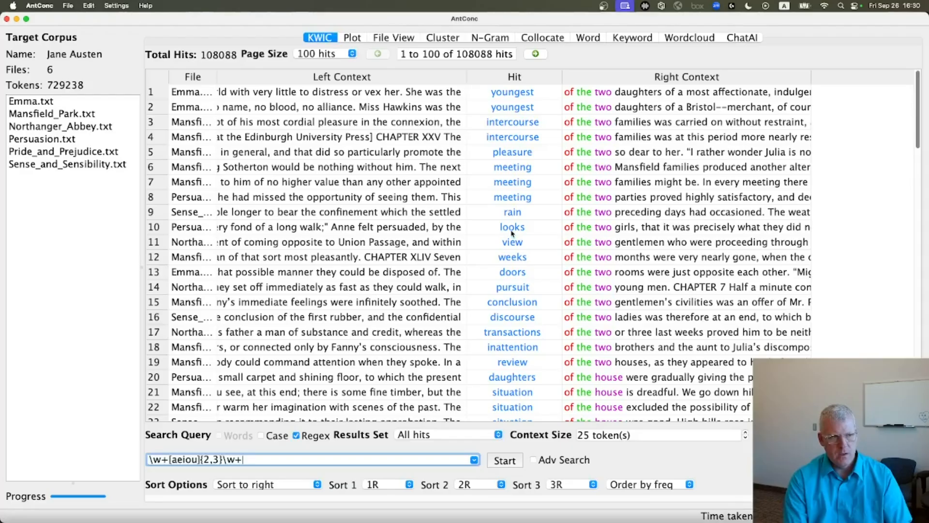
# Run the corpus search with the \w+[aeiou]{2,3}\w+ pattern.
pyautogui.press('Return')
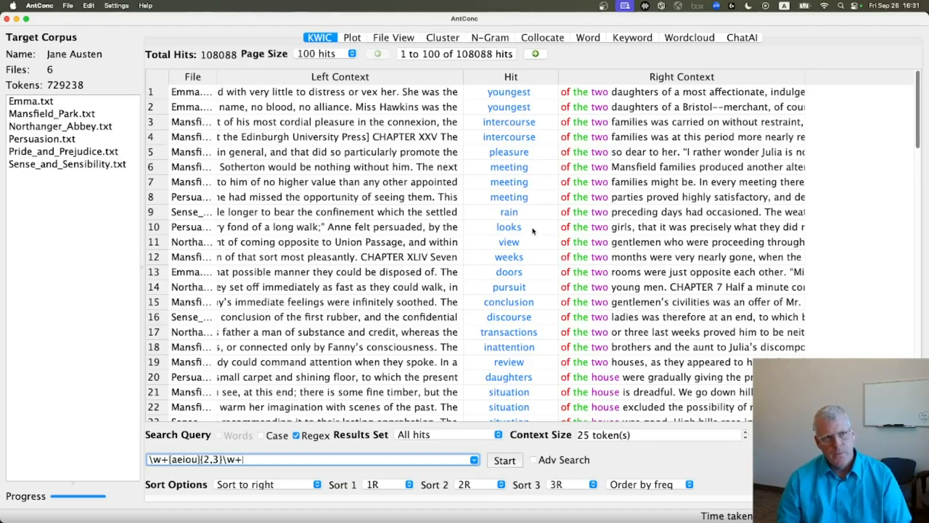
# Switch to the 04_regexes presentation, show the "Basic regexes cont." slide full screen, and leave the slideshow.
pyautogui.press('super+Tab')
pyautogui.moveTo(146, 21); pyautogui.dragTo(104, 22)
pyautogui.press('super+Return')
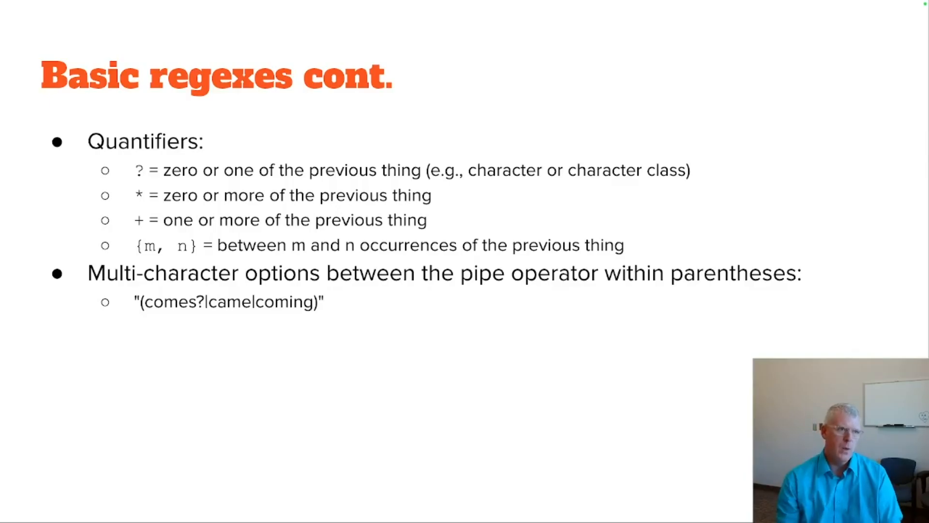
pyautogui.click(141, 300)
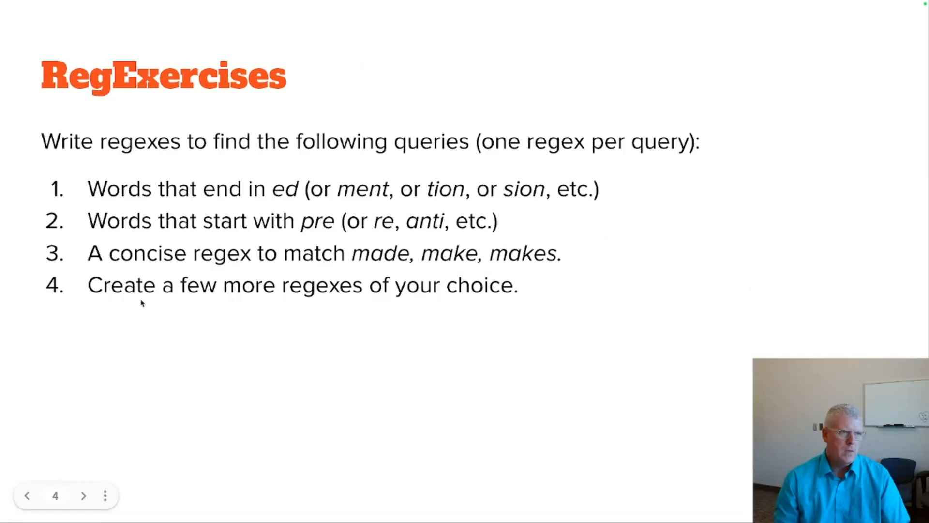
pyautogui.press('Left')
pyautogui.press('Escape')
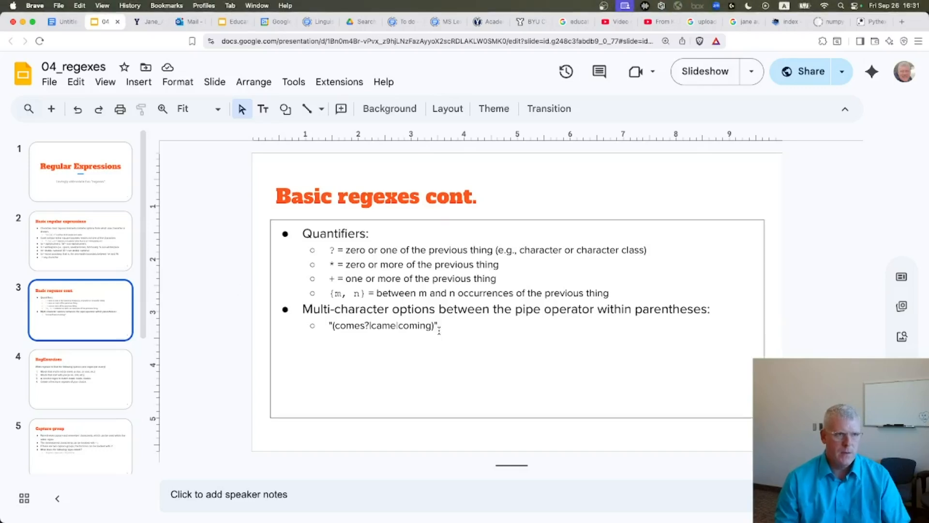
# Copy (comes?|came|coming) without its quotation marks from the slide and search the Jane Austen corpus for it in AntConc.
pyautogui.moveTo(434, 325); pyautogui.dragTo(332, 325)
pyautogui.press('super+c')
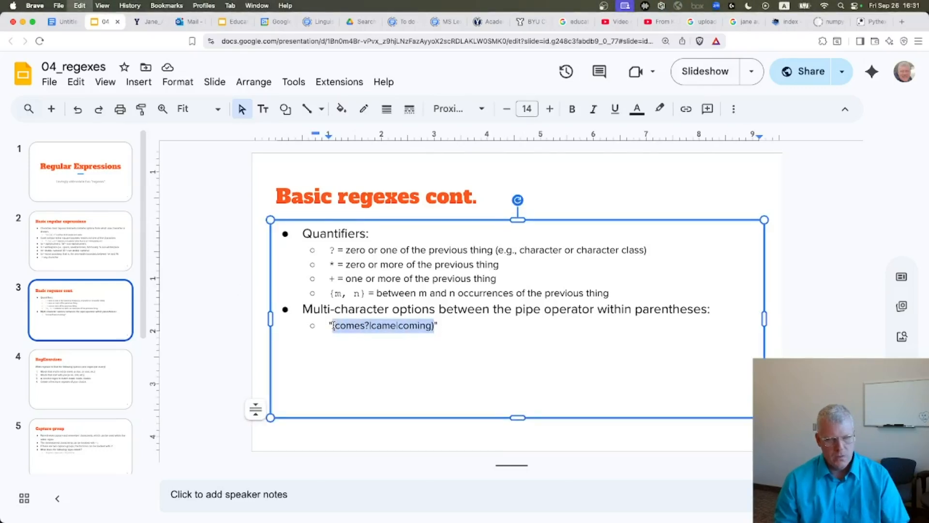
pyautogui.press('super+Tab')
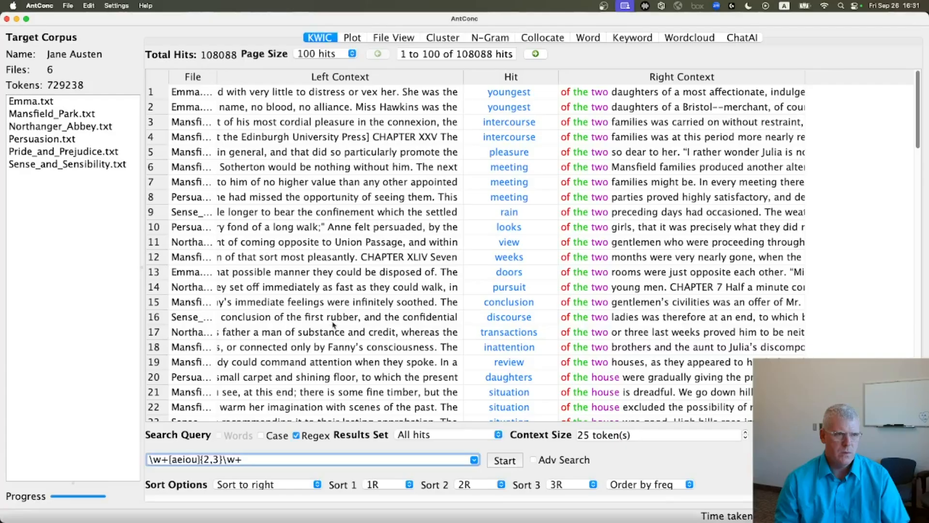
pyautogui.press('super+a')
pyautogui.press('super+v')
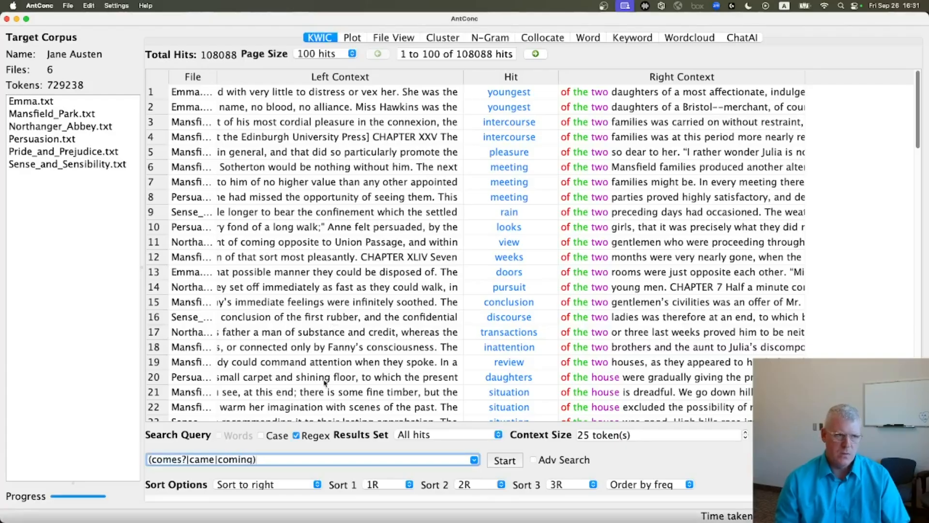
pyautogui.press('Return')
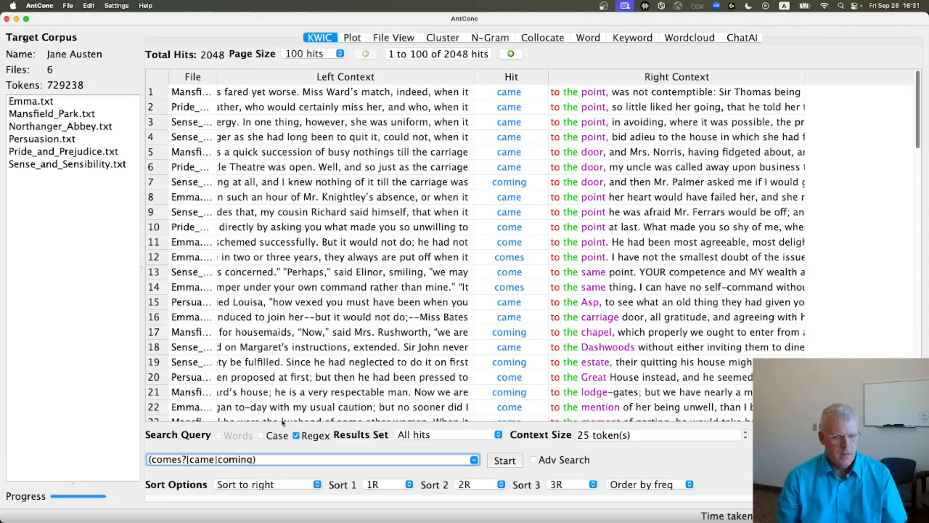
# Switch to the Google Docs document and paste (comes?|came|coming) there without its source formatting.
pyautogui.press('super+Tab')
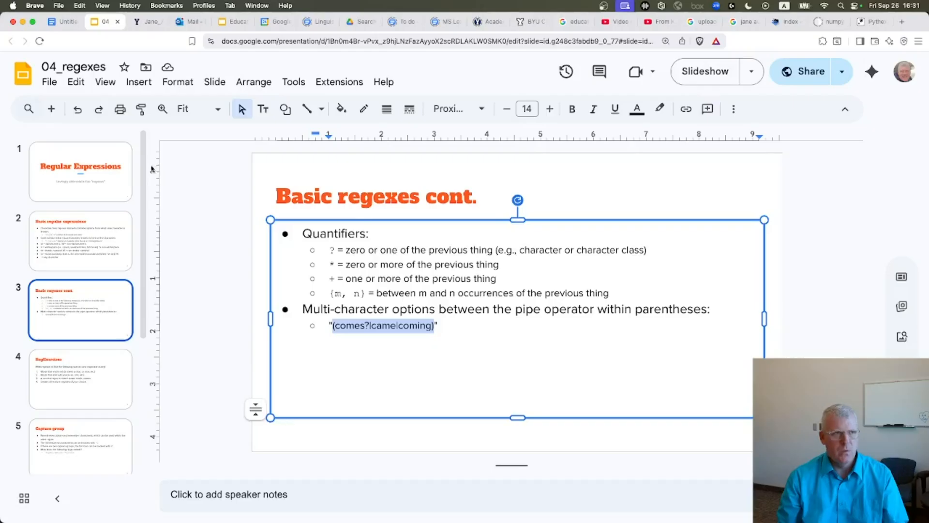
pyautogui.click(66, 26)
pyautogui.press('super+v')
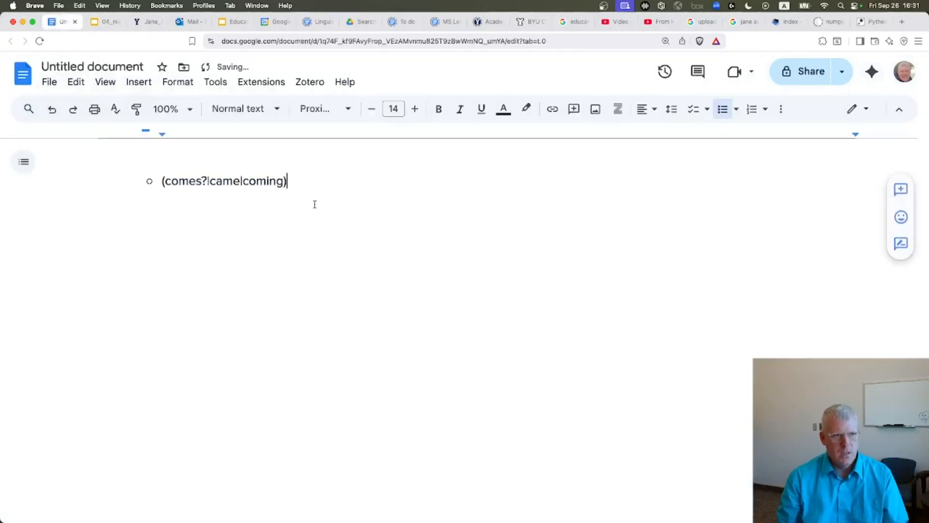
pyautogui.press('super+z')
pyautogui.press('super+shift+v')
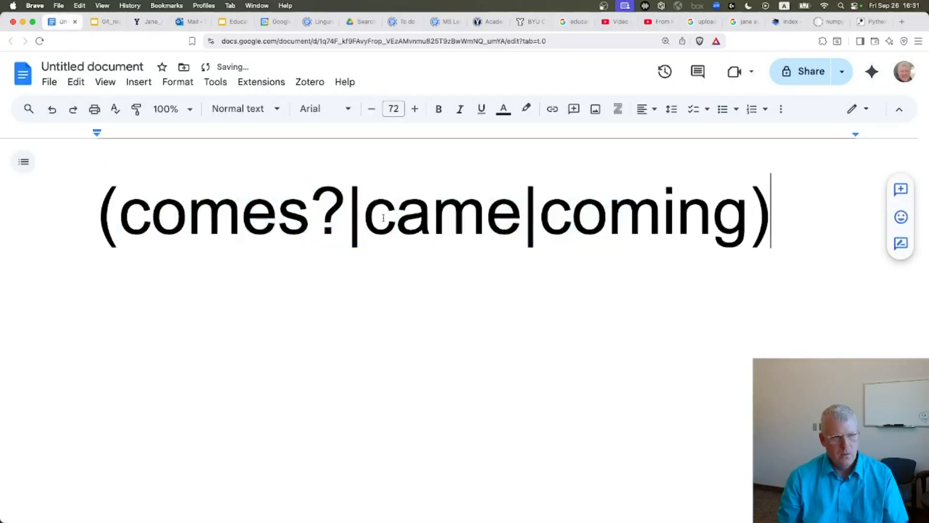
# Highlight the first alternative, comes, in the pattern, followed by its optional ending s?
pyautogui.press('super+Left')
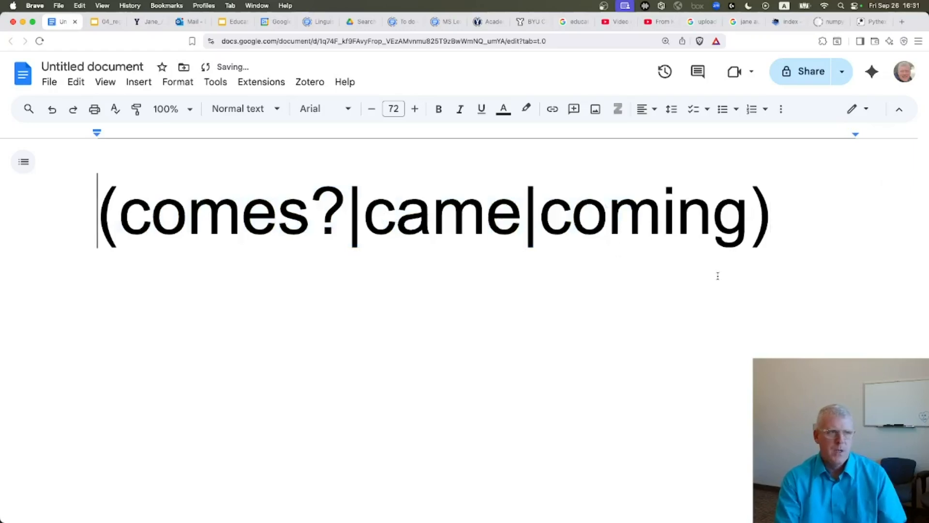
pyautogui.press('Right')
pyautogui.press('Right')
pyautogui.press('Left')
pyautogui.hotkey('alt', 'shift', 'Right')
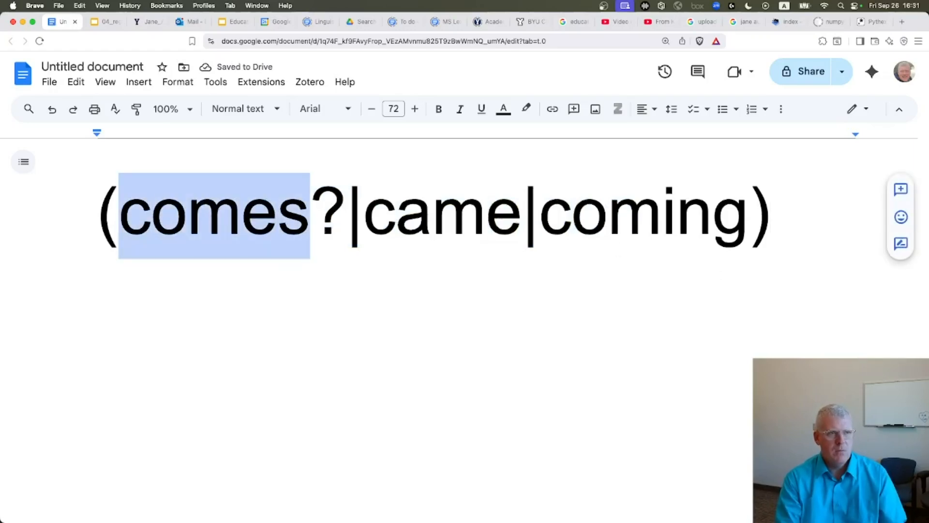
pyautogui.hotkey('shift', 'Left')
pyautogui.press('Right')
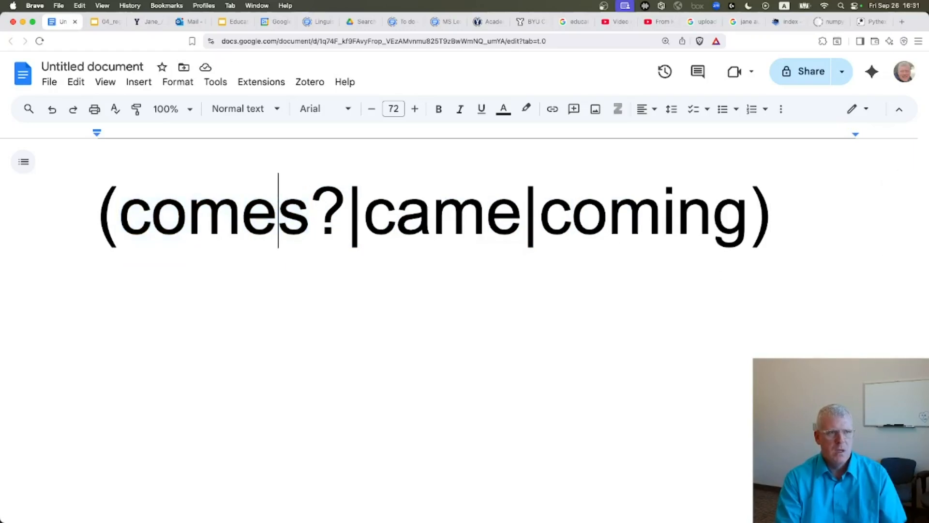
pyautogui.hotkey('shift', 'Right')
pyautogui.hotkey('shift', 'Right')
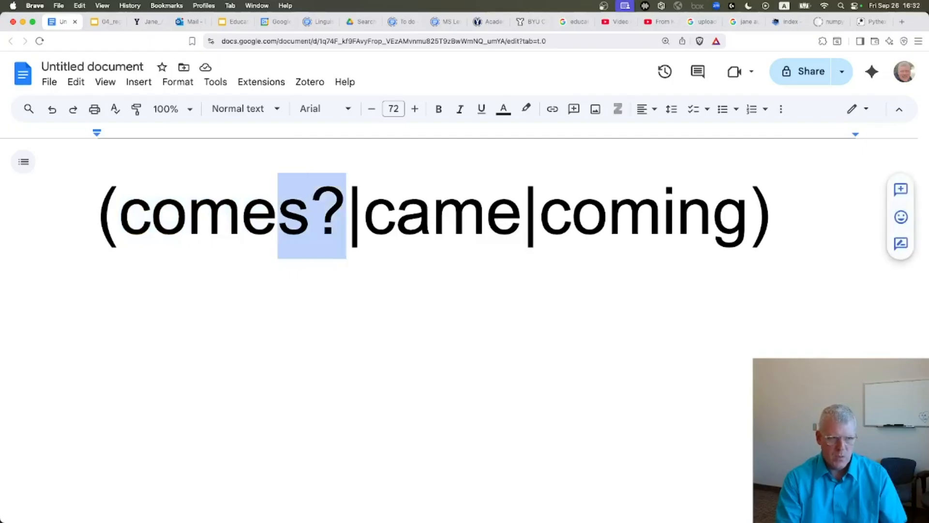
# Highlight each pipe operator and the alternatives came and coming one after another in the pattern.
pyautogui.press('Right')
pyautogui.hotkey('shift', 'Right')
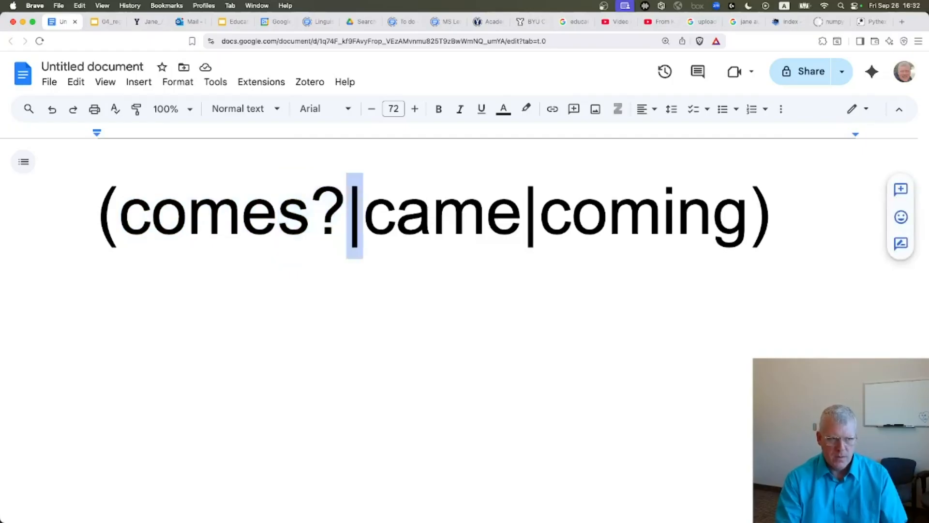
pyautogui.press('Right')
pyautogui.hotkey('alt', 'shift', 'Right')
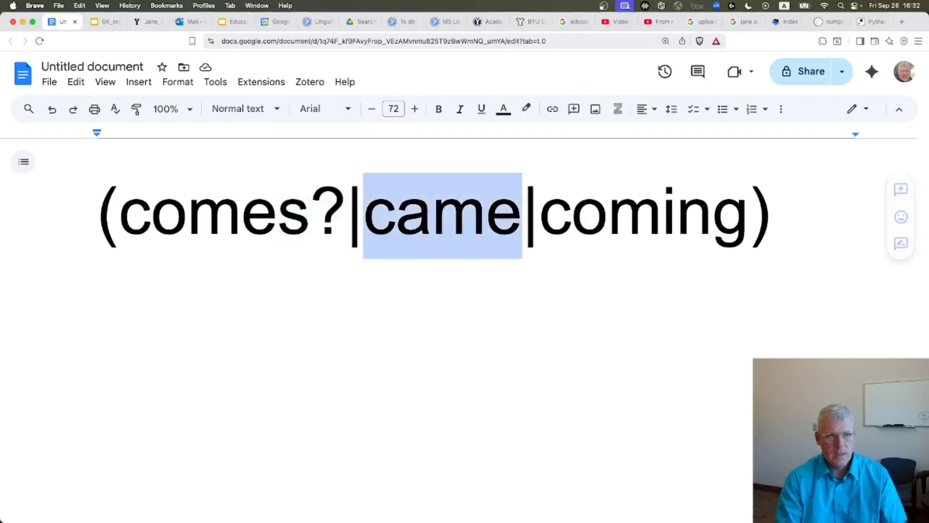
pyautogui.press('Right')
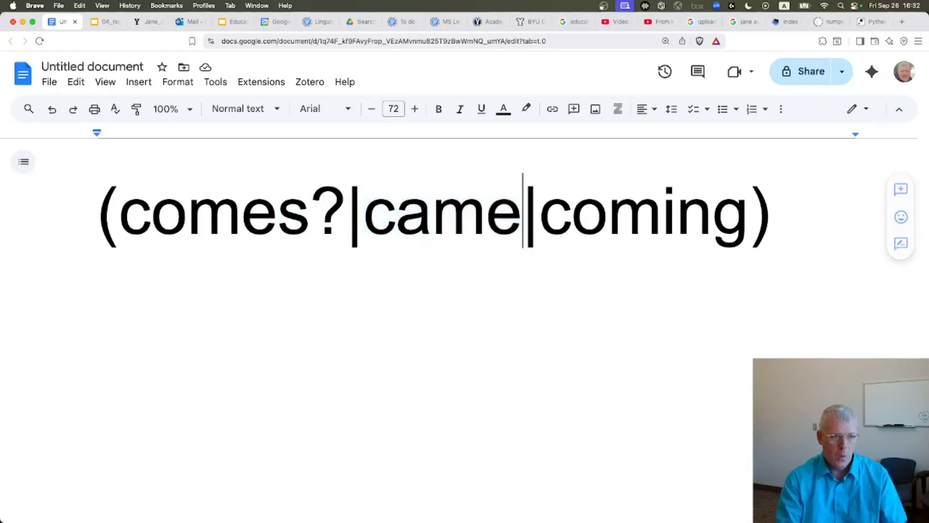
pyautogui.hotkey('shift', 'Right')
pyautogui.press('Right')
pyautogui.hotkey('alt', 'shift', 'Right')
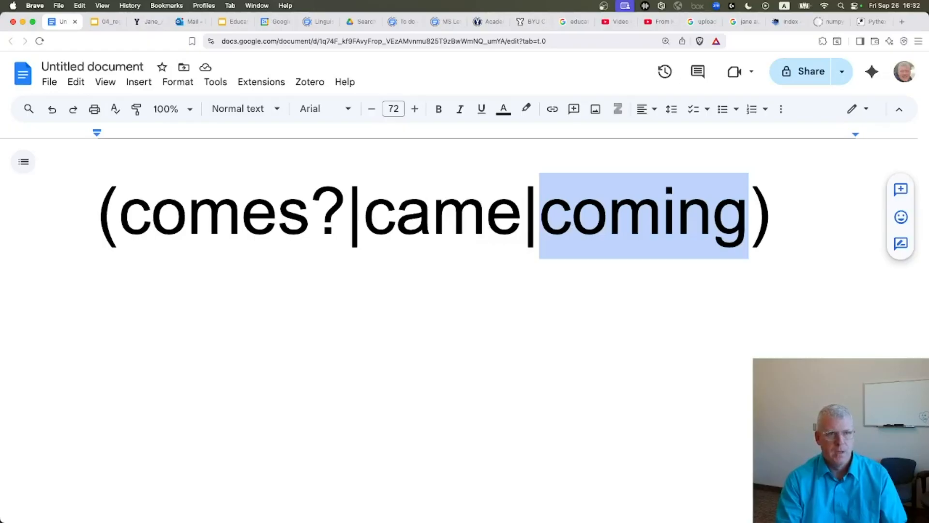
# Add a \b word boundary at the end and at the start of the (comes?|came|coming) pattern.
pyautogui.press('Right')
pyautogui.press('Right')
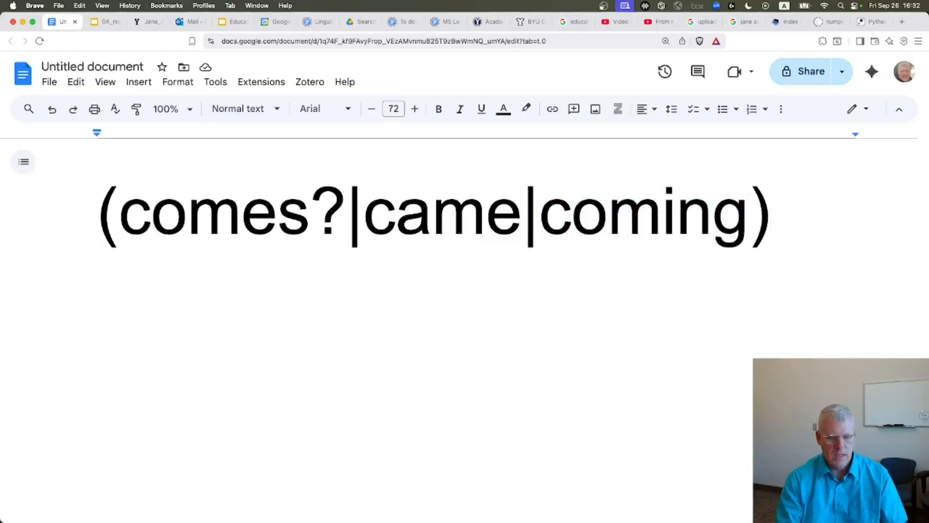
pyautogui.write('\x08')
pyautogui.press('super+Left')
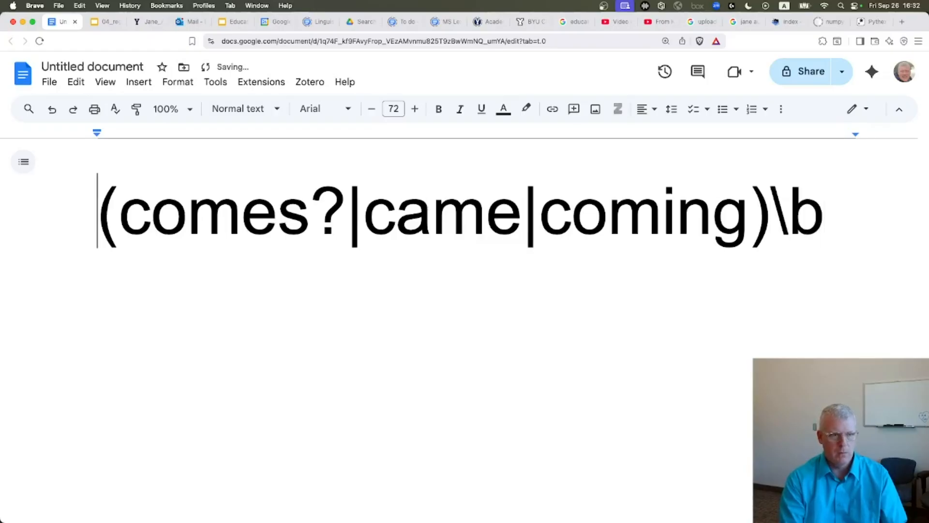
pyautogui.write('\\b')
# Copy the full pattern \b(comes?|came|coming)\b from the document and search the corpus for it in AntConc.
pyautogui.press('super+Left')
pyautogui.hotkey('shift', 'Down')
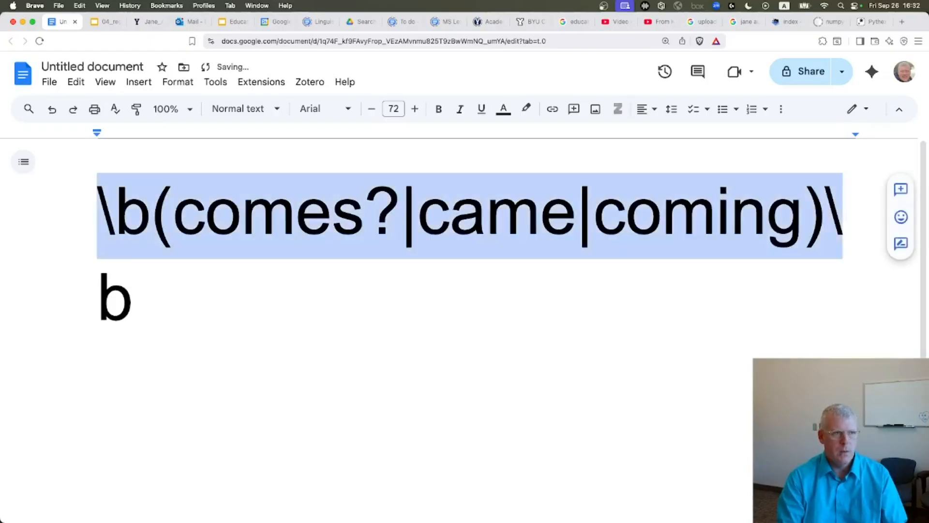
pyautogui.hotkey('shift', 'Down')
pyautogui.press('super+c')
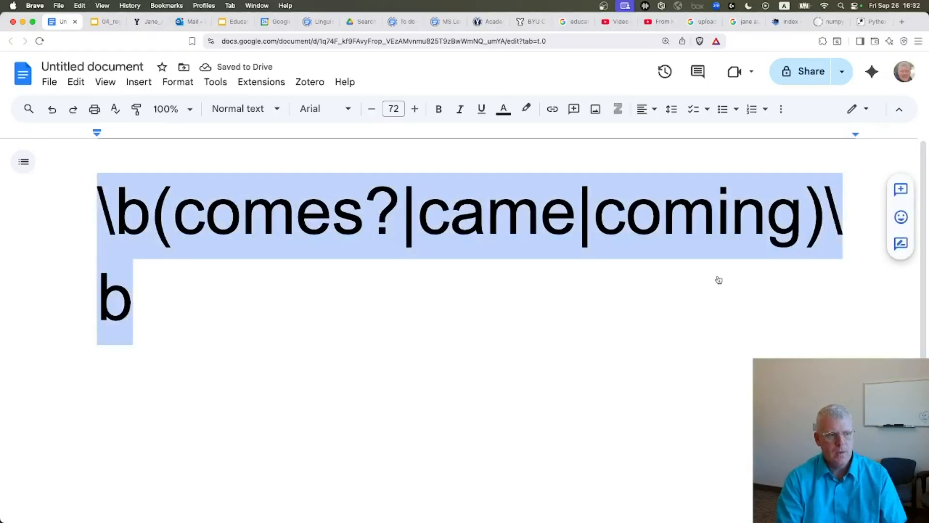
pyautogui.press('super+Tab')
pyautogui.press('super+a')
pyautogui.press('super+v')
pyautogui.press('Return')
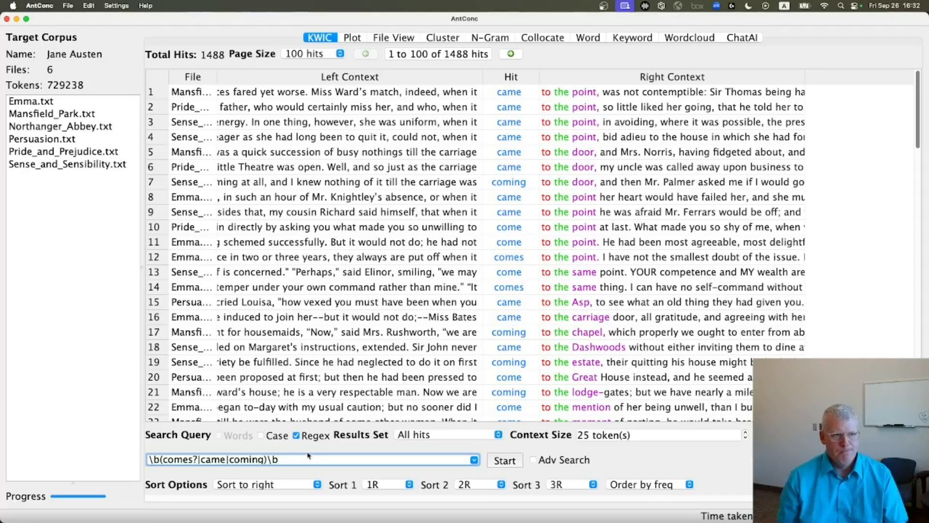
# Replace the AntConc search query with the document's \w+ment\b pattern and run the search.
pyautogui.press('super+Tab')
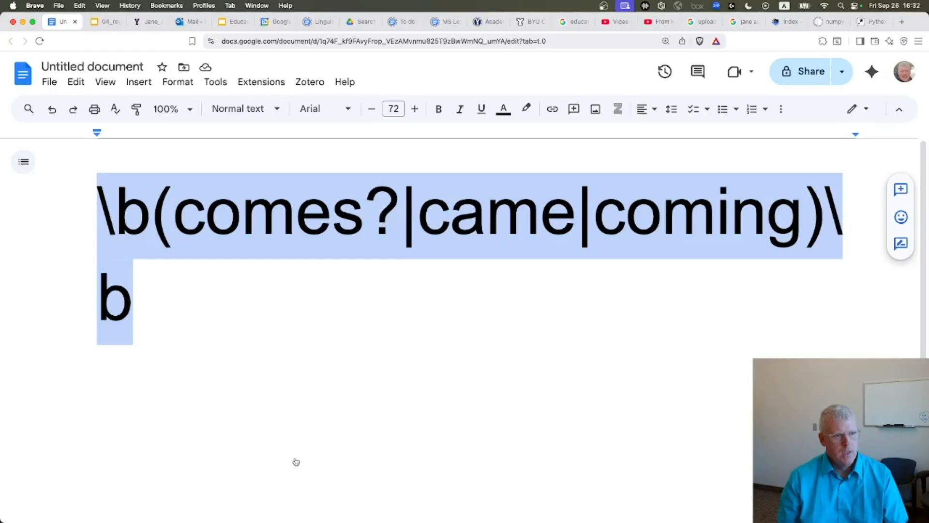
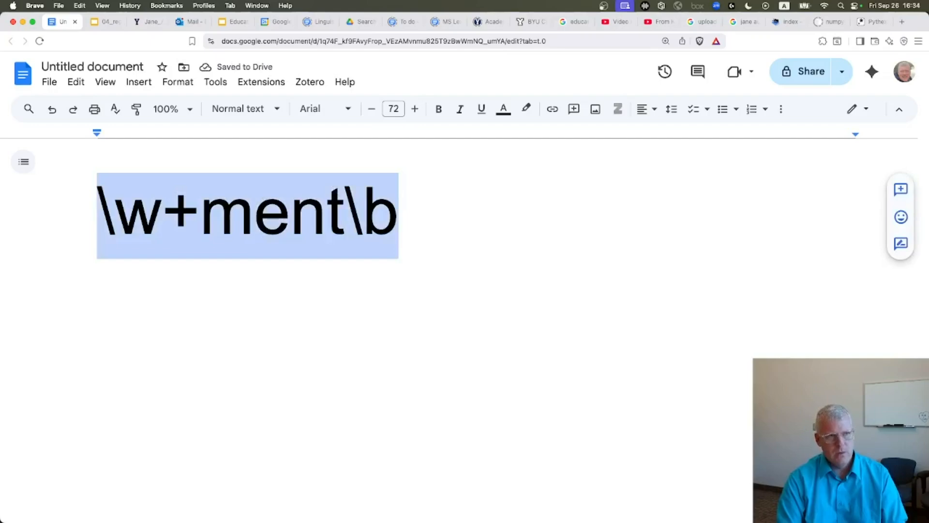
pyautogui.press('super+Tab')
pyautogui.press('super+a')
pyautogui.write('\\w+ment\\b')
pyautogui.press('Return')
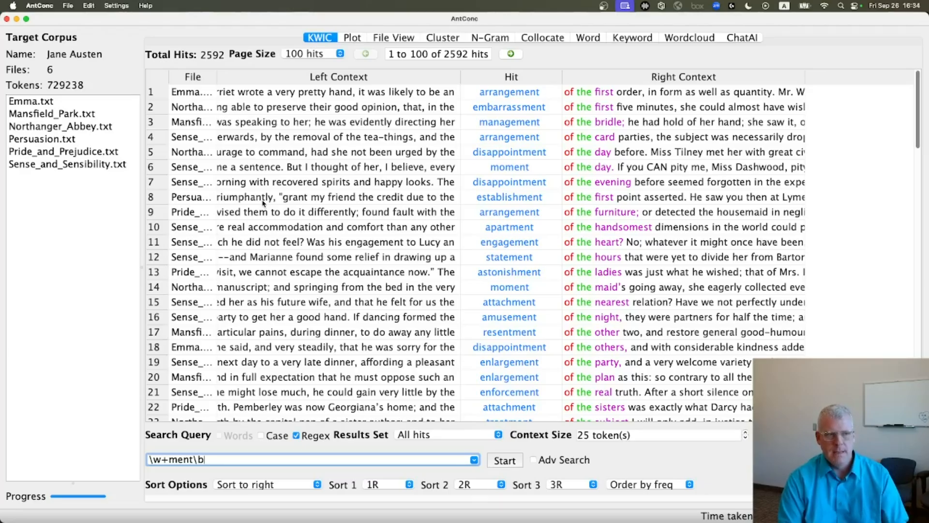
# Switch back to the Google Docs document and replace ment with [eo]r in the \w+ment\b pattern.
pyautogui.press('super+Tab')
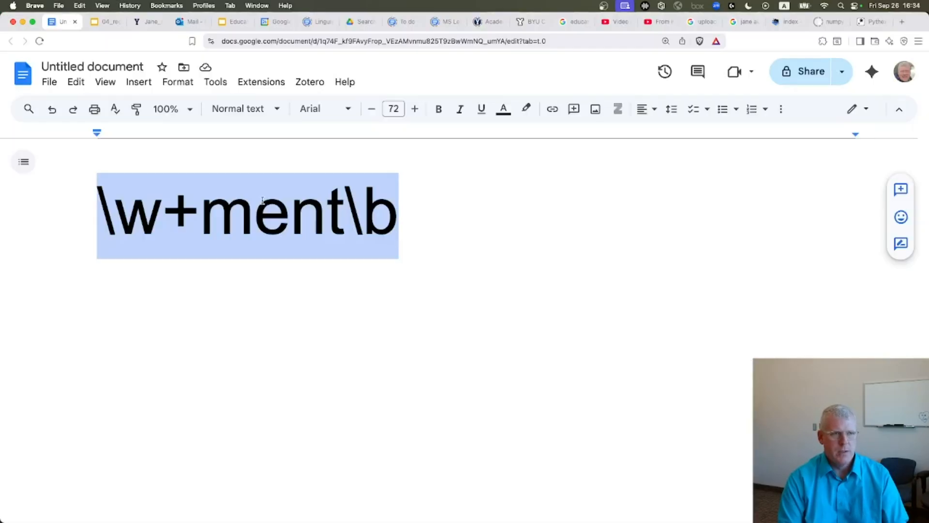
pyautogui.press('Right')
pyautogui.press('Left')
pyautogui.press('Left')
pyautogui.hotkey('shift', 'Left')
pyautogui.hotkey('shift', 'Left')
pyautogui.hotkey('shift', 'Left')
pyautogui.hotkey('shift', 'Left')
pyautogui.hotkey('shift', 'Left')
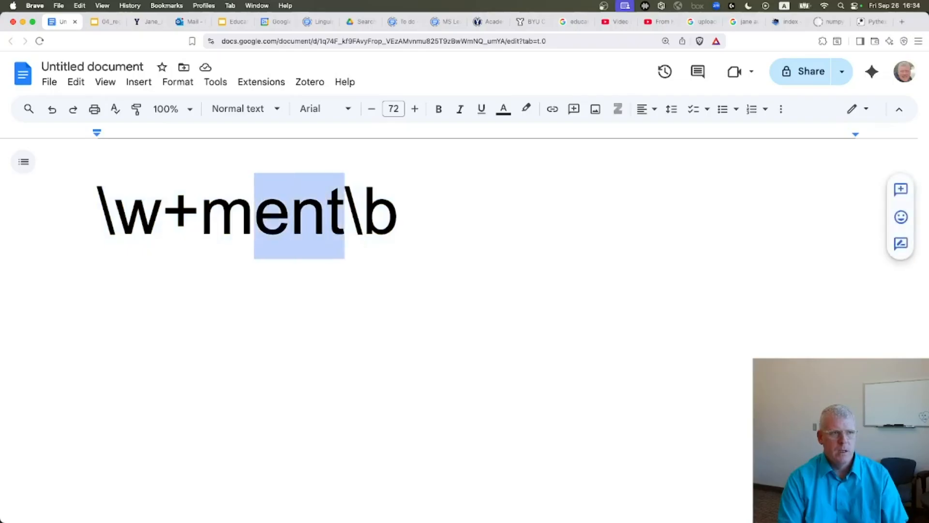
pyautogui.hotkey('shift', 'Right')
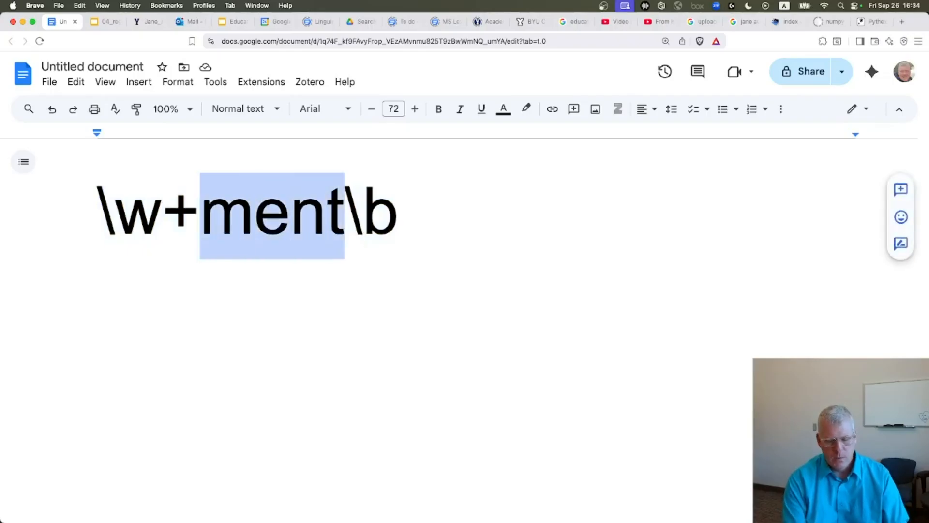
pyautogui.write('[eo]')
pyautogui.press('Left')
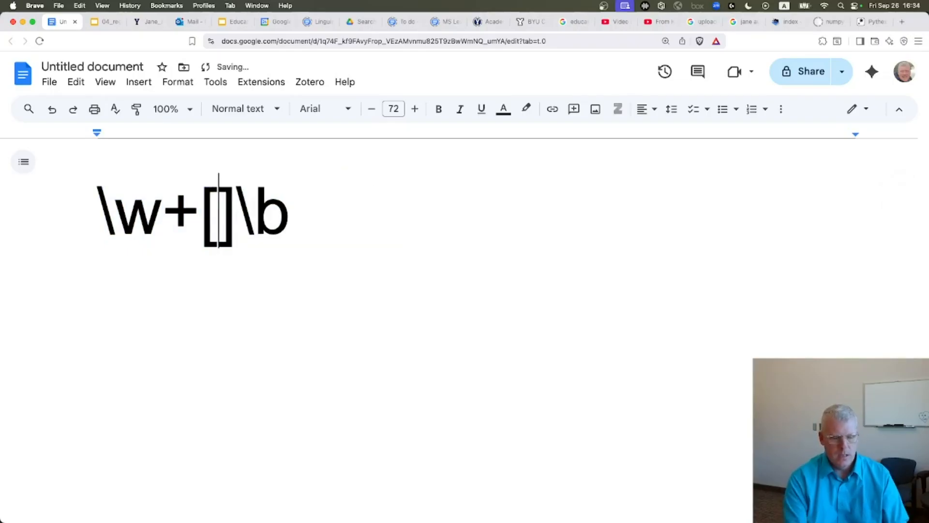
pyautogui.write('eo')
pyautogui.press('Right')
pyautogui.write('r')
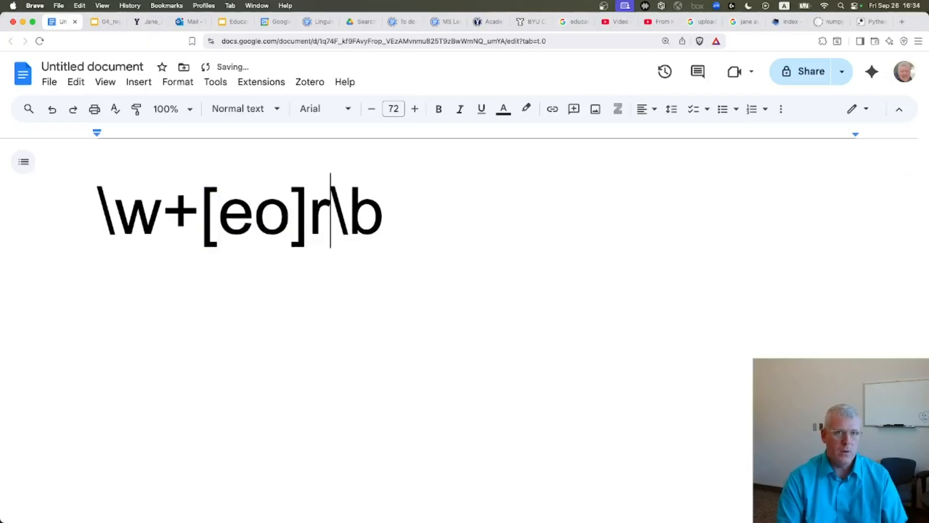
# Highlight the parts of the \w+[eo]r\b pattern one after another to examine how each piece works.
pyautogui.press('super+Left')
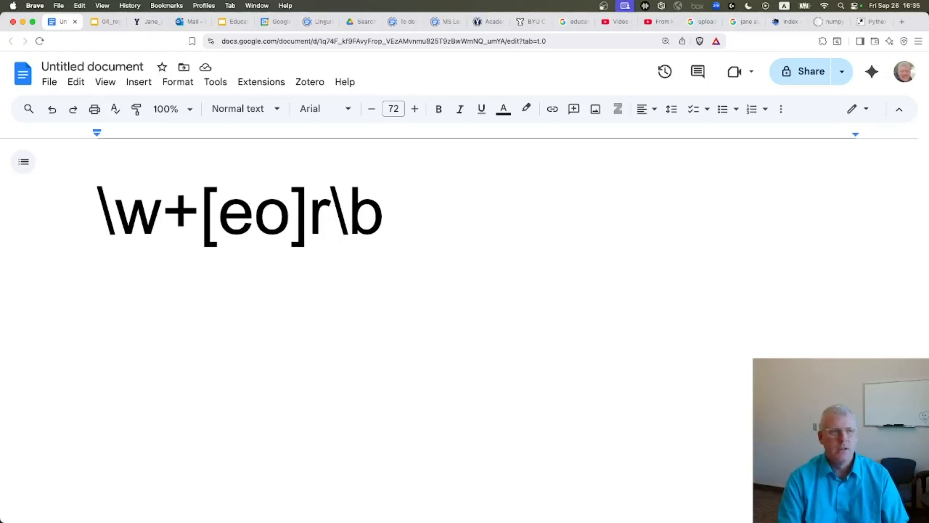
pyautogui.press('super+a')
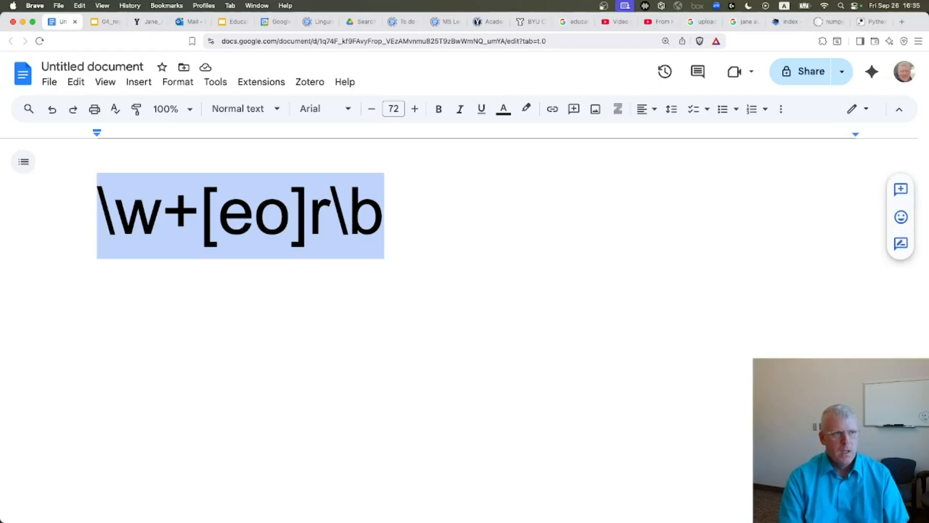
pyautogui.press('Left')
pyautogui.hotkey('shift', 'Right')
pyautogui.hotkey('shift', 'Right')
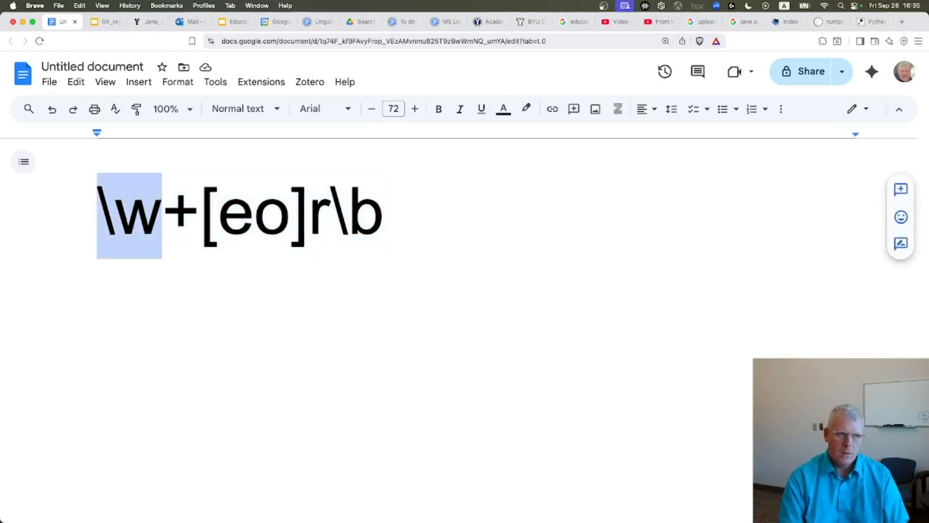
pyautogui.hotkey('shift', 'Right')
pyautogui.press('Right')
pyautogui.hotkey('shift', 'Right')
pyautogui.hotkey('shift', 'Right')
pyautogui.hotkey('shift', 'Right')
pyautogui.hotkey('shift', 'Right')
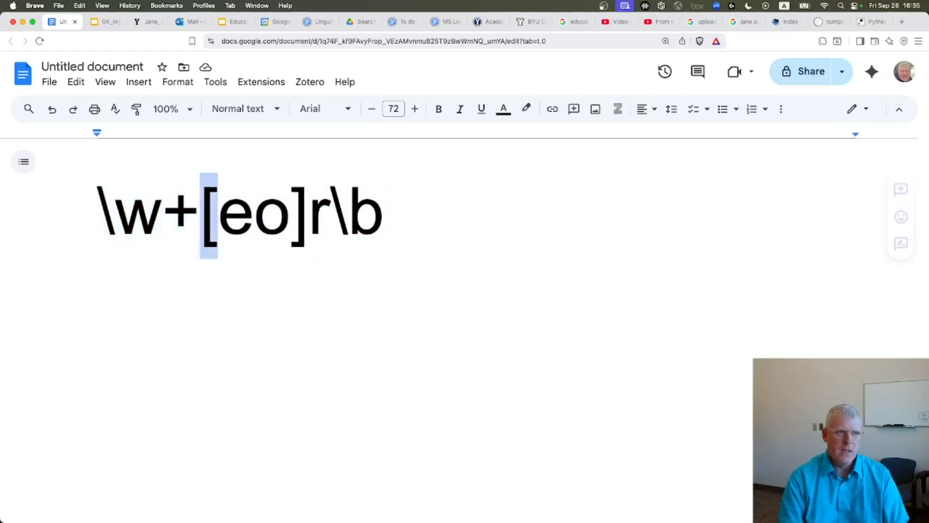
pyautogui.press('Right')
pyautogui.hotkey('shift', 'Right')
pyautogui.press('Right')
pyautogui.hotkey('shift', 'Right')
pyautogui.hotkey('shift', 'Right')
pyautogui.press('Right')
# Copy the full pattern \w+[eo]r\b from the document and search the corpus for it in AntConc.
pyautogui.press('Home')
pyautogui.hotkey('shift', 'End')
pyautogui.press('super+c')
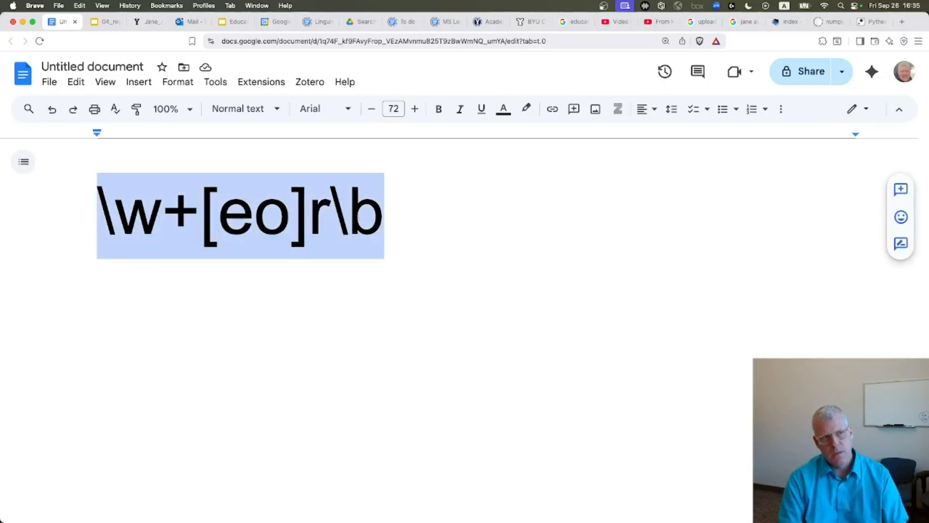
pyautogui.press('super+Tab')
pyautogui.press('super+a')
pyautogui.press('super+v')
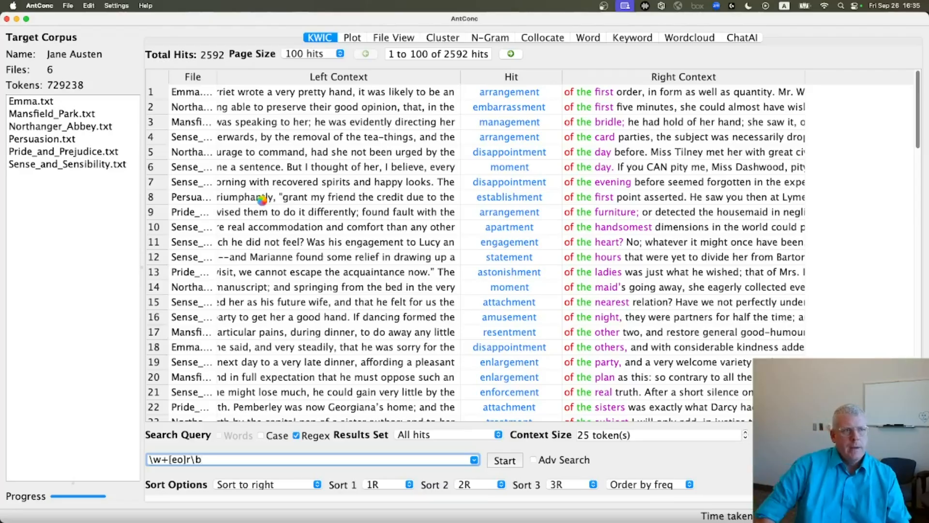
pyautogui.press('Return')
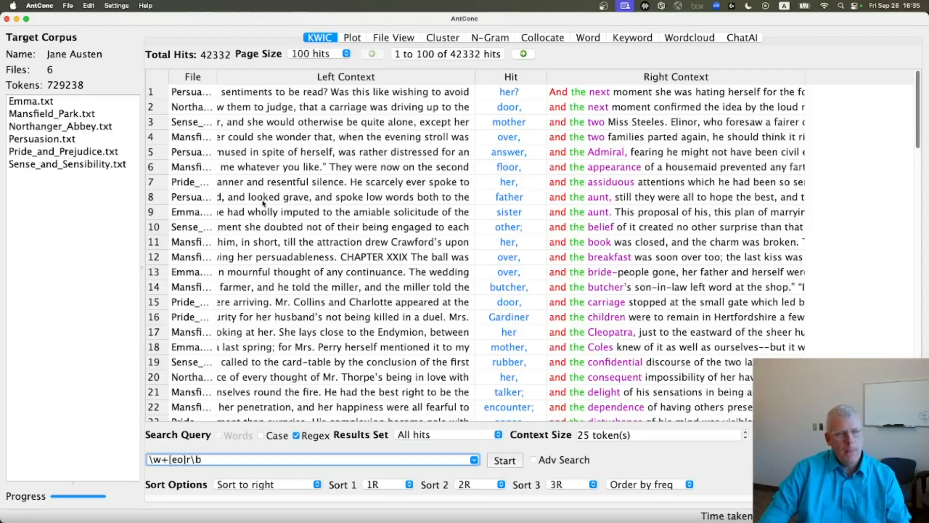
# Check the RegExercises slide in Google Slides and clear the search query in AntConc.
pyautogui.press('super+Tab')
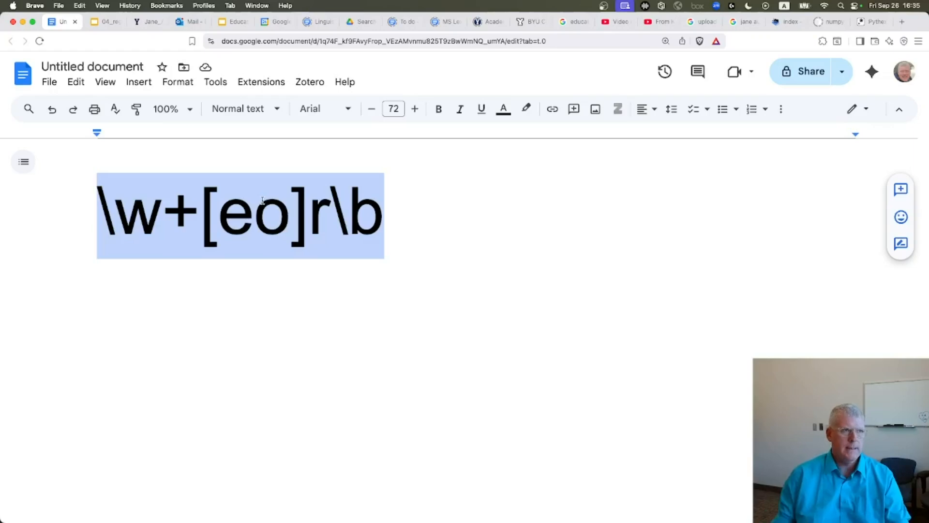
pyautogui.hotkey('ctrl', 'Tab')
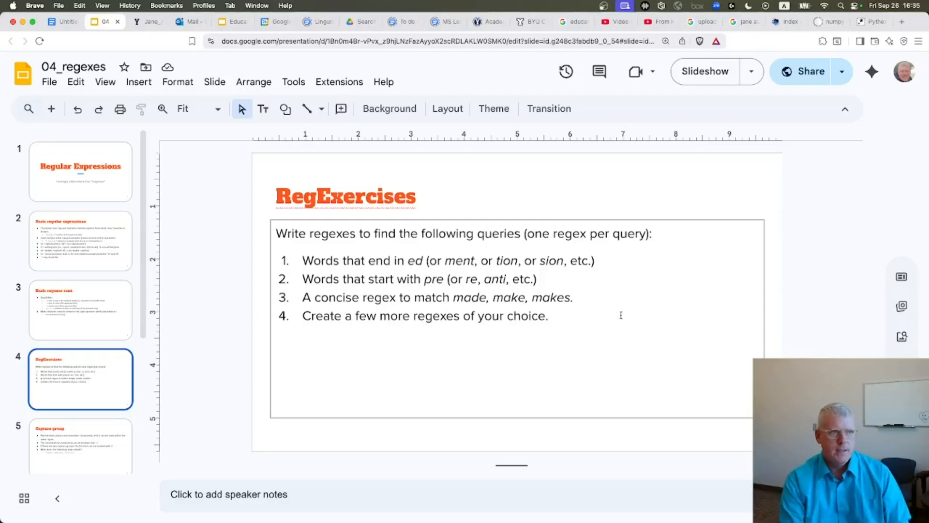
pyautogui.press('super+Tab')
pyautogui.press('BackSpace')
pyautogui.press('BackSpace')
pyautogui.press('BackSpace')
pyautogui.press('BackSpace')
pyautogui.press('BackSpace')
pyautogui.press('BackSpace')
pyautogui.press('BackSpace')
pyautogui.press('BackSpace')
pyautogui.press('BackSpace')
pyautogui.press('BackSpace')
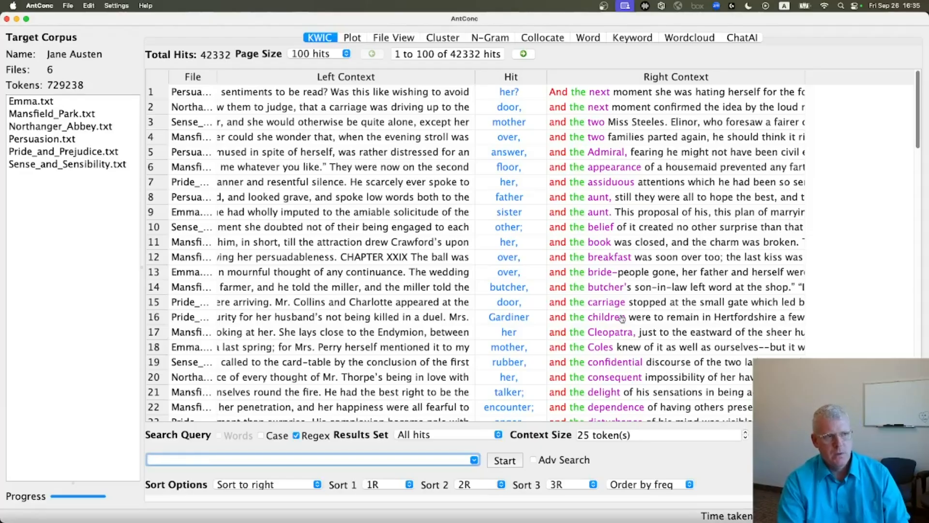
# Return to the Google Docs document and replace its pattern with \w+[st]ion\b.
pyautogui.press('super+Tab')
pyautogui.hotkey('ctrl', 'shift', 'Tab')
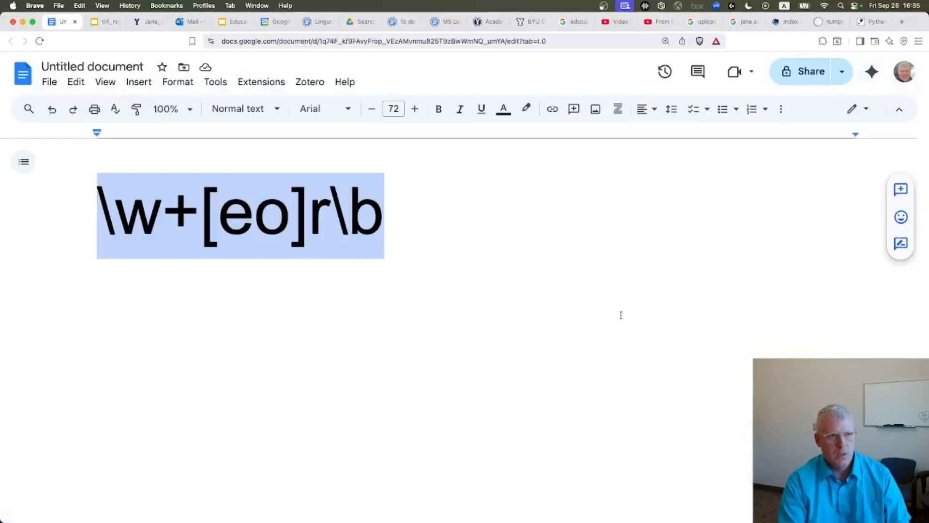
pyautogui.write('\\w')
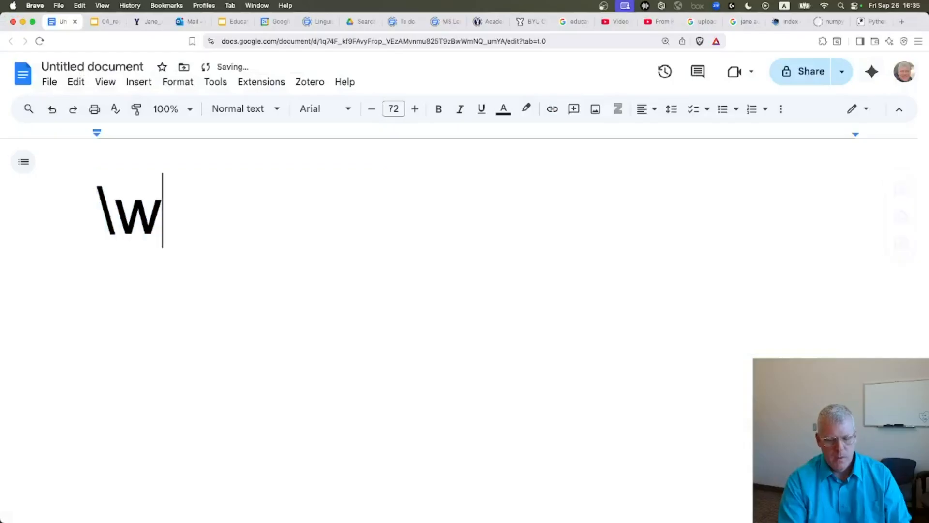
pyautogui.write('+[]')
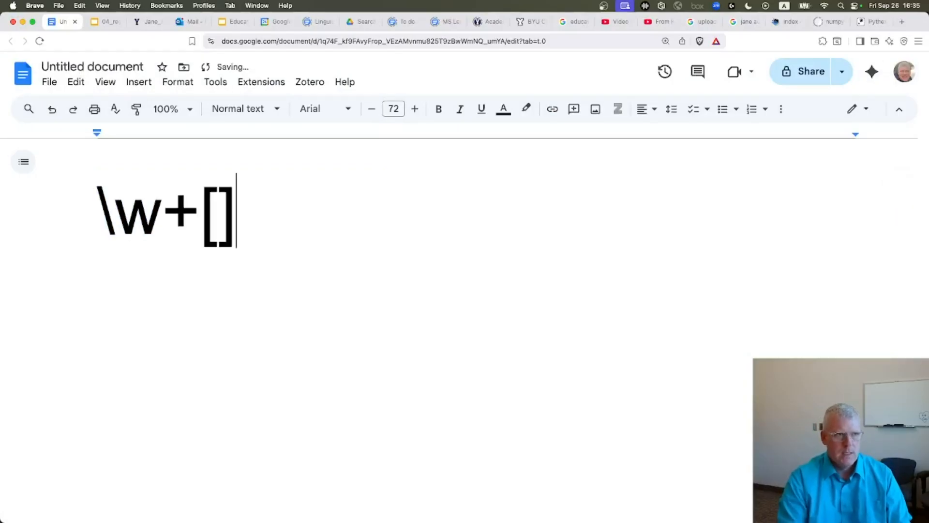
pyautogui.press('Left')
pyautogui.write('st')
pyautogui.press('Right')
pyautogui.write('ion')
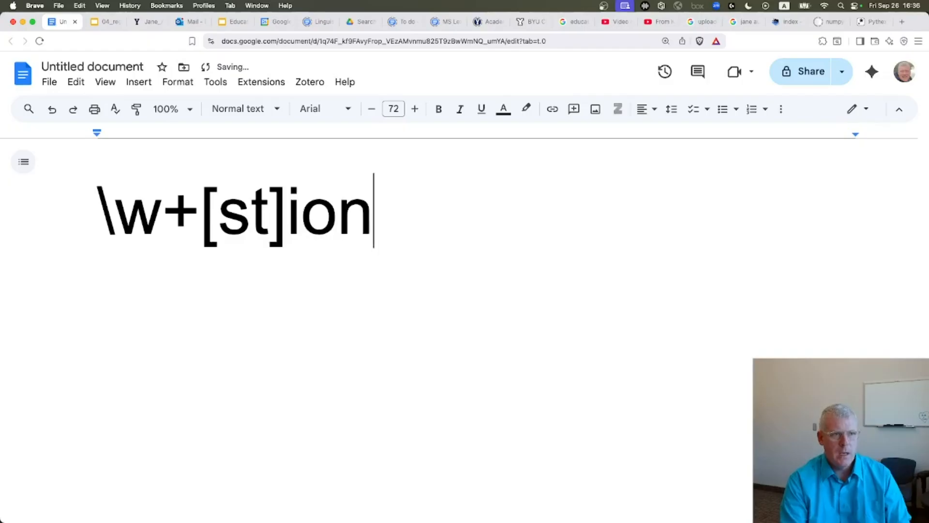
pyautogui.write('\\b')
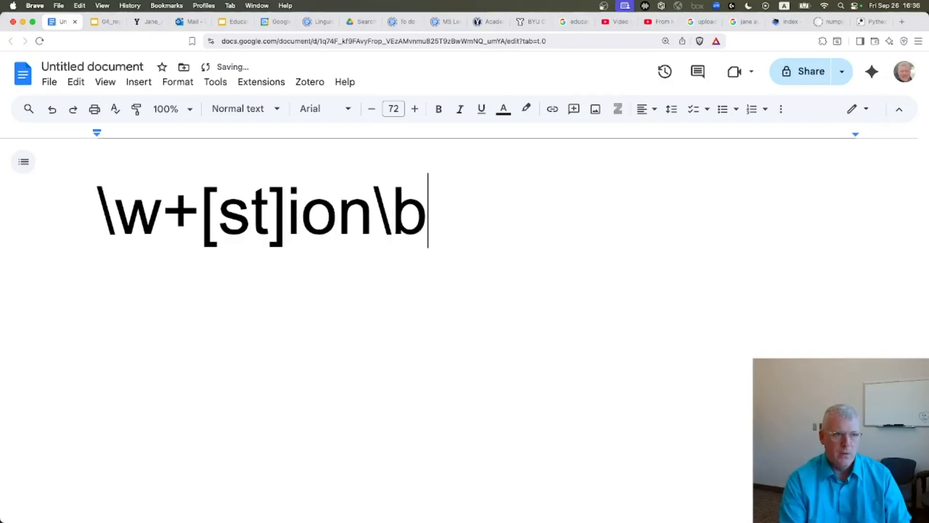
# Copy the \w+[st]ion\b pattern into the AntConc search query and run the search.
pyautogui.press('super+a')
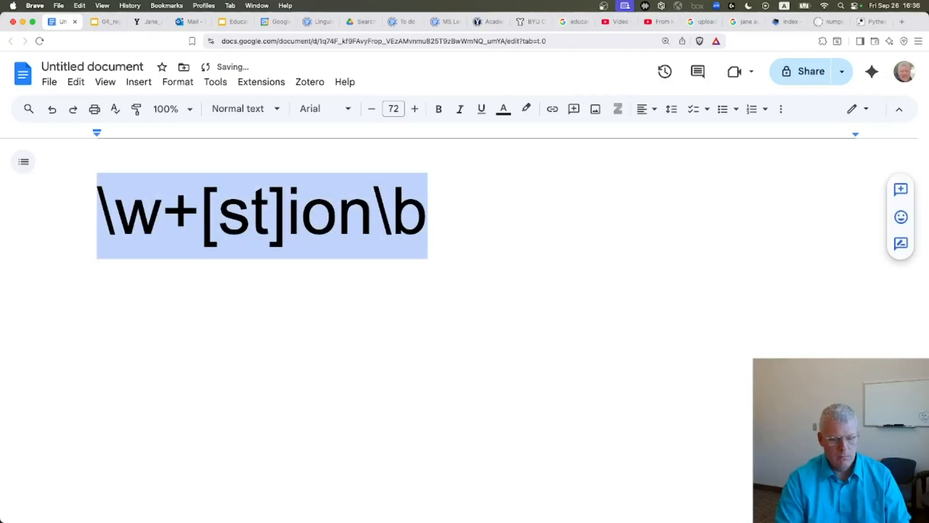
pyautogui.press('super+Tab')
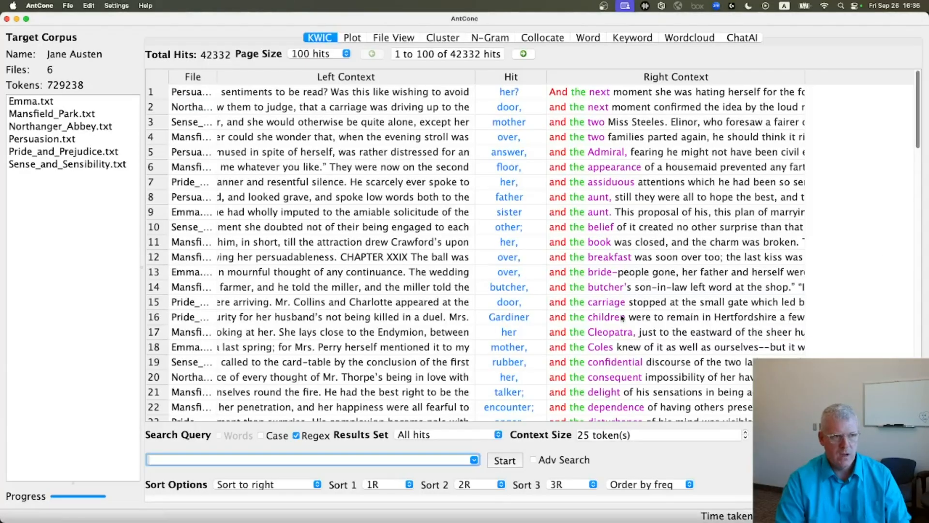
pyautogui.press('super+v')
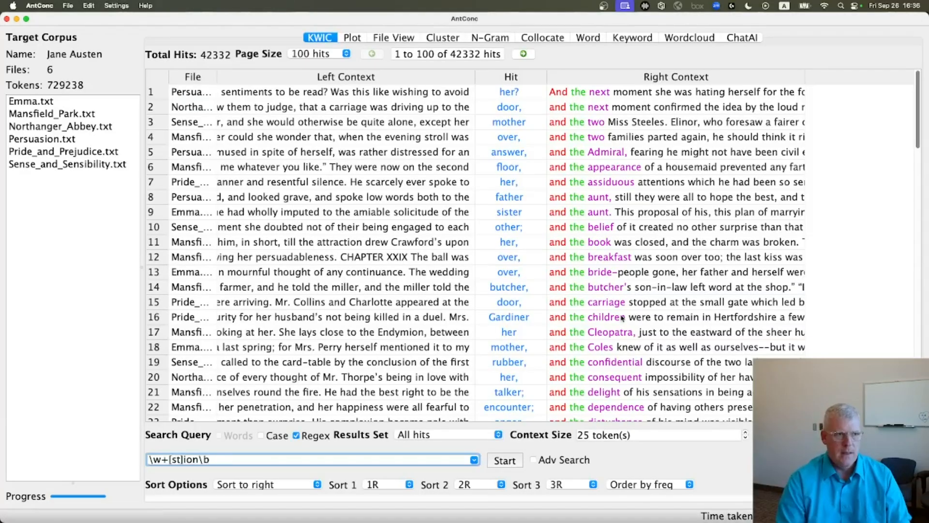
pyautogui.press('Return')
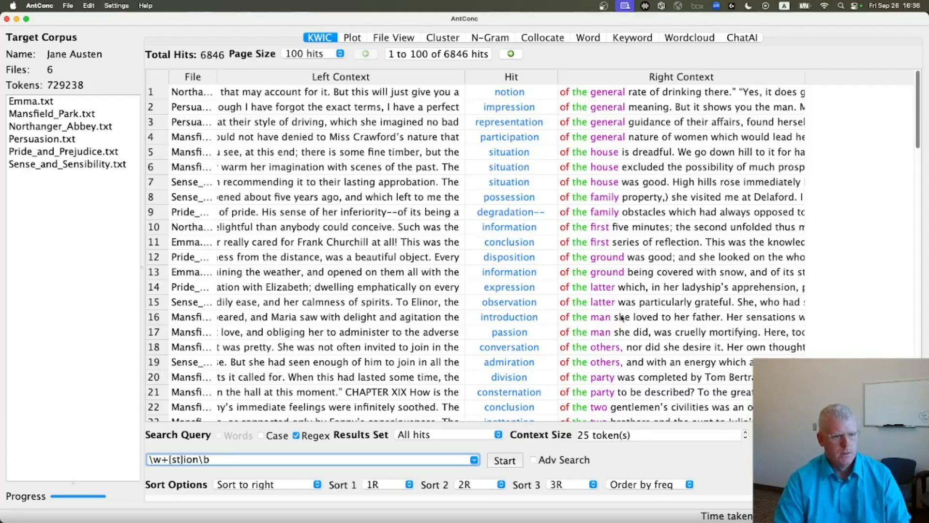
# Consult the RegExercises slide and replace the Google Docs pattern with \bpre\w+\b.
pyautogui.press('super+Tab')
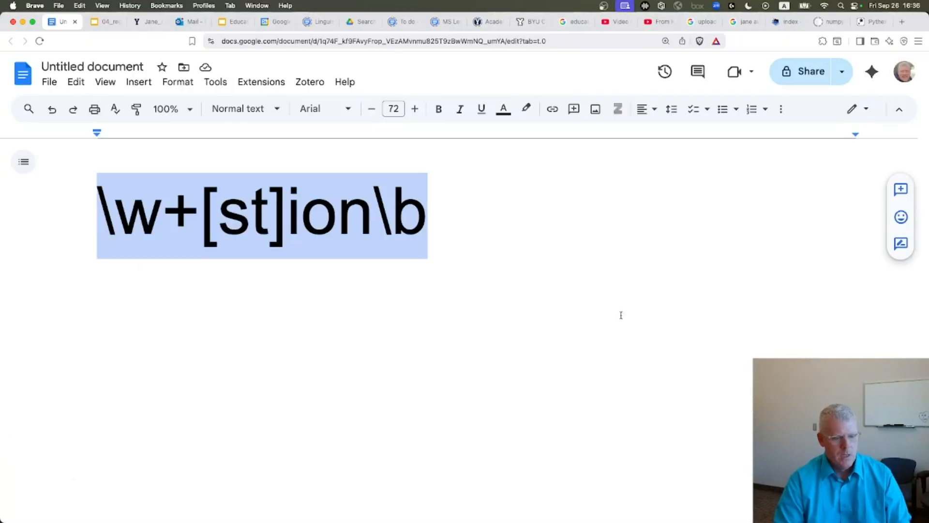
pyautogui.hotkey('ctrl', 'Tab')
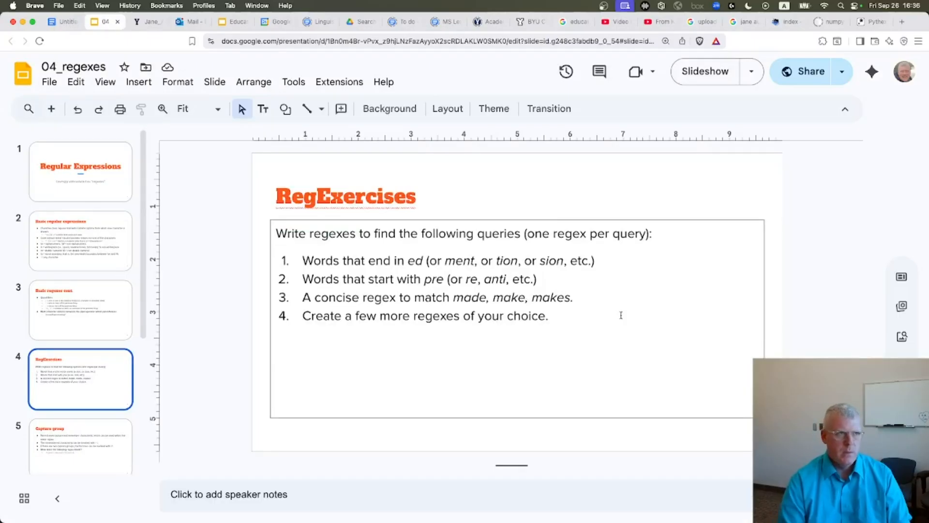
pyautogui.click(62, 23)
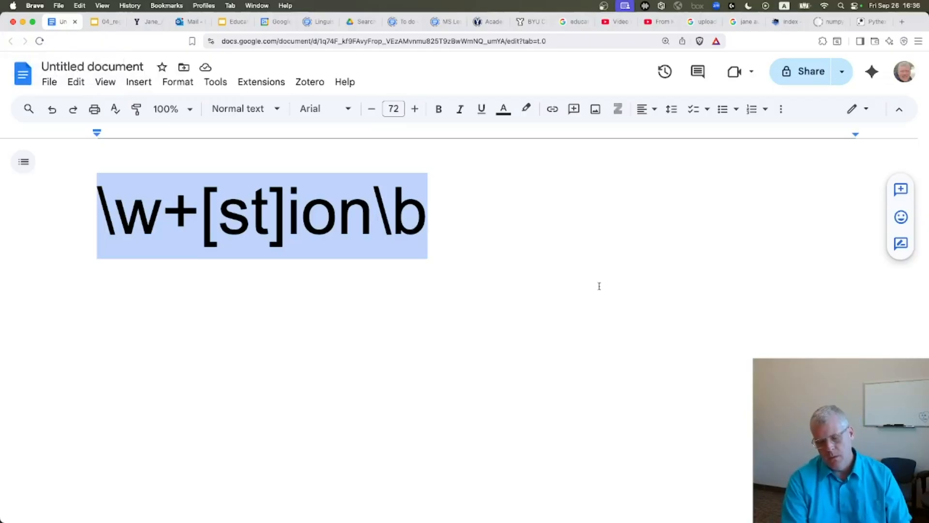
pyautogui.write('\\b')
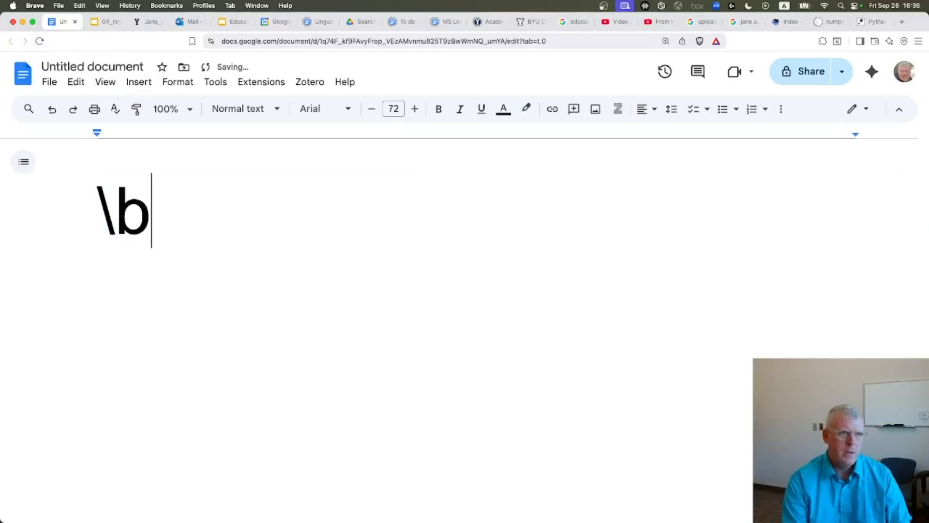
pyautogui.write('pre')
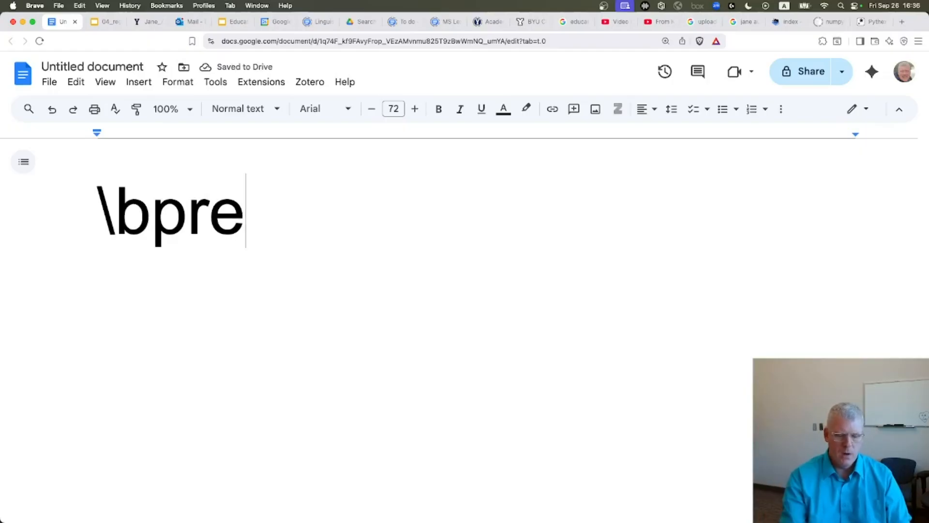
pyautogui.write('\\w+')
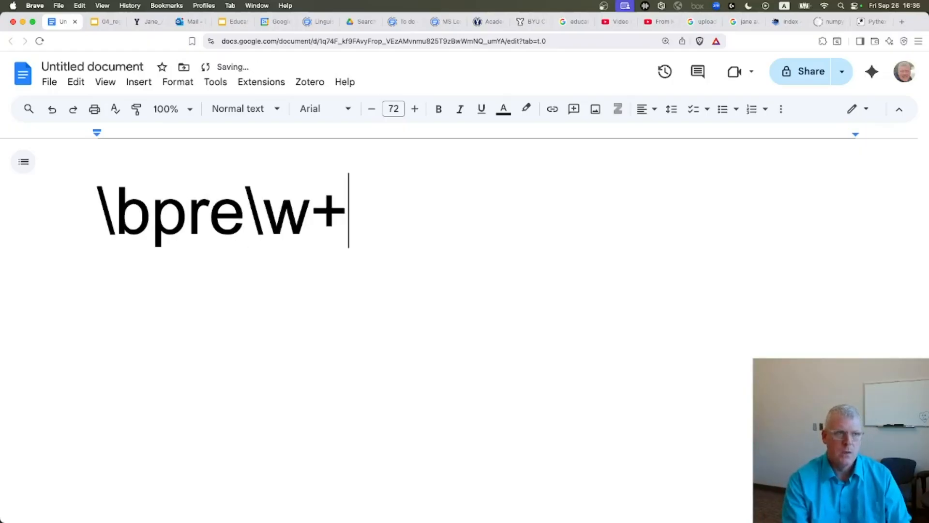
pyautogui.write('\\b')
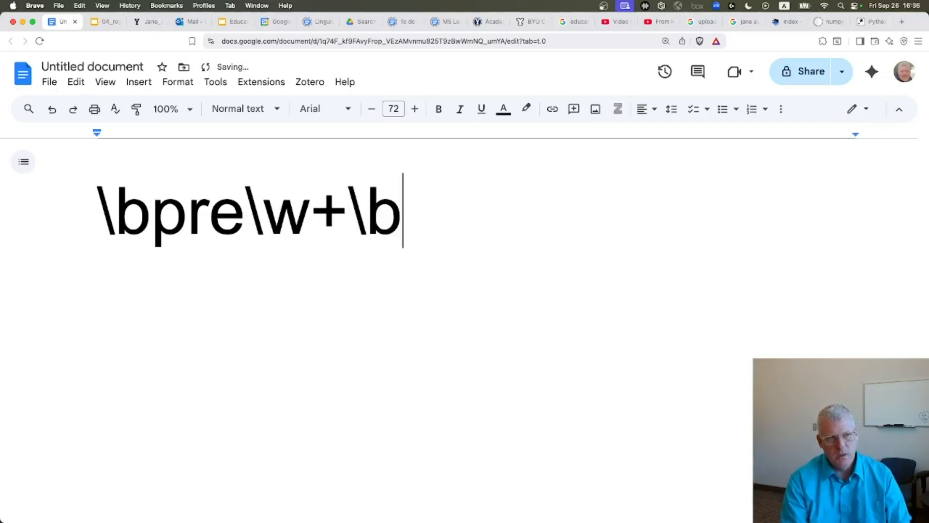
# Delete the trailing \b from the \bpre\w+\b pattern and highlight its \w+ part.
pyautogui.press('BackSpace')
pyautogui.press('BackSpace')
pyautogui.hotkey('shift', 'Left')
pyautogui.hotkey('shift', 'Left')
pyautogui.hotkey('shift', 'Left')
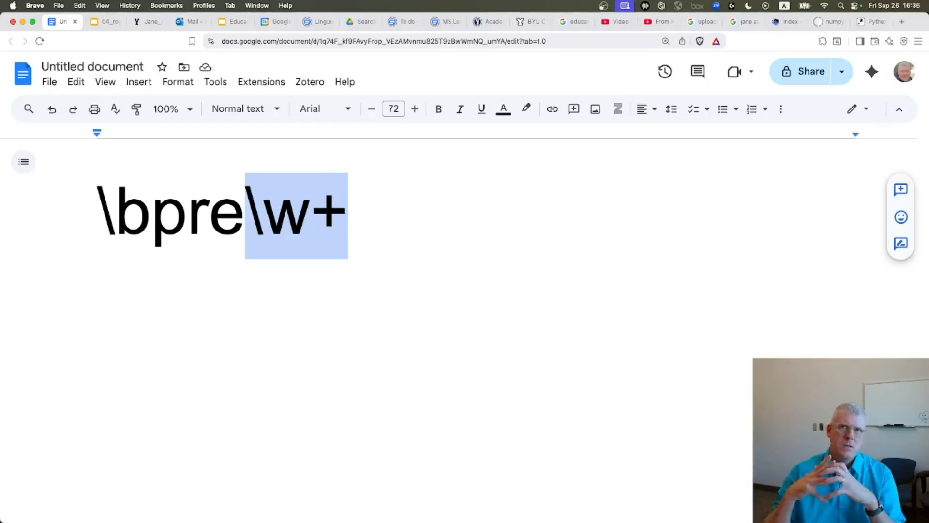
pyautogui.press('Right')
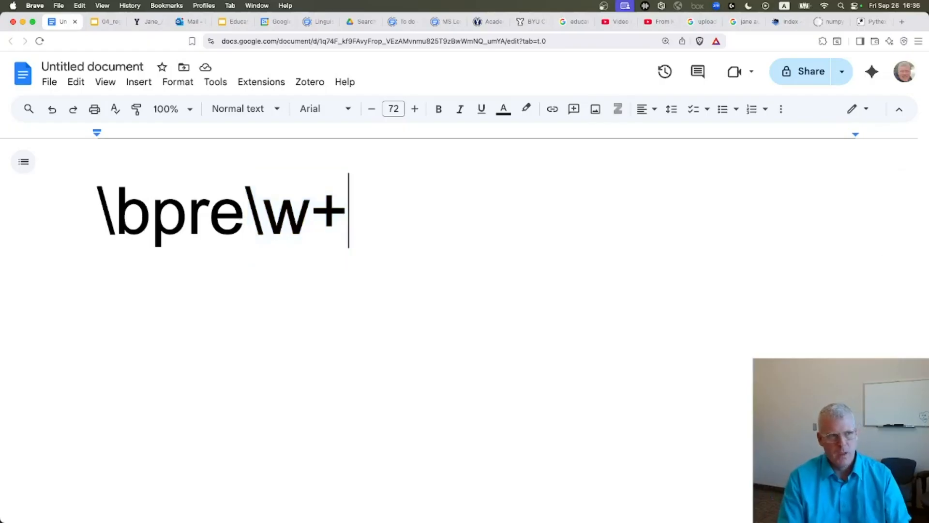
# Copy the \bpre\w+ pattern, replace the AntConc search query with it and run the search.
pyautogui.press('super+shift+Left')
pyautogui.press('super+c')
pyautogui.press('super+Tab')
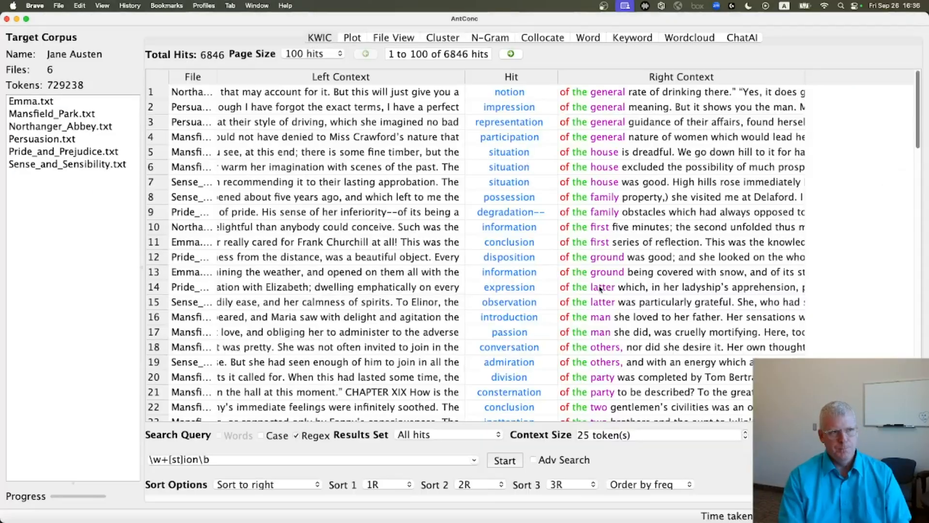
pyautogui.press('super+a')
pyautogui.press('super+v')
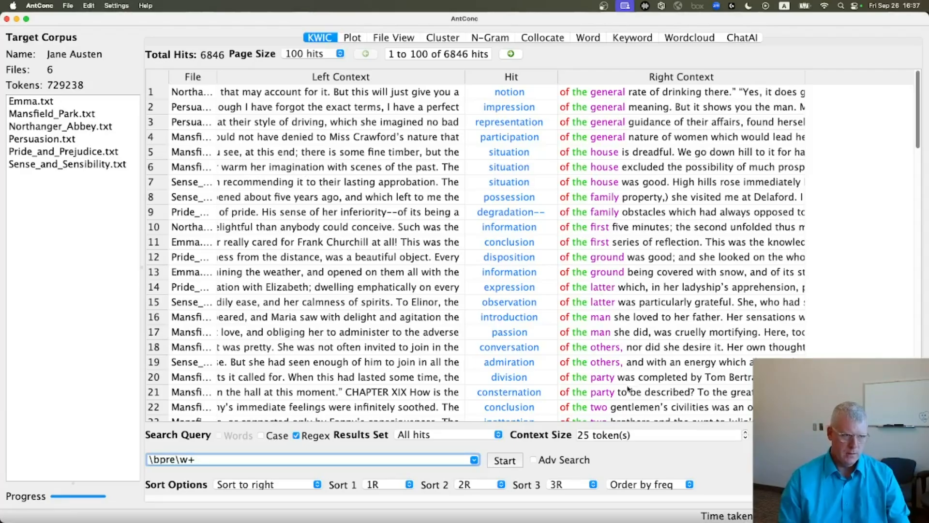
pyautogui.press('Return')
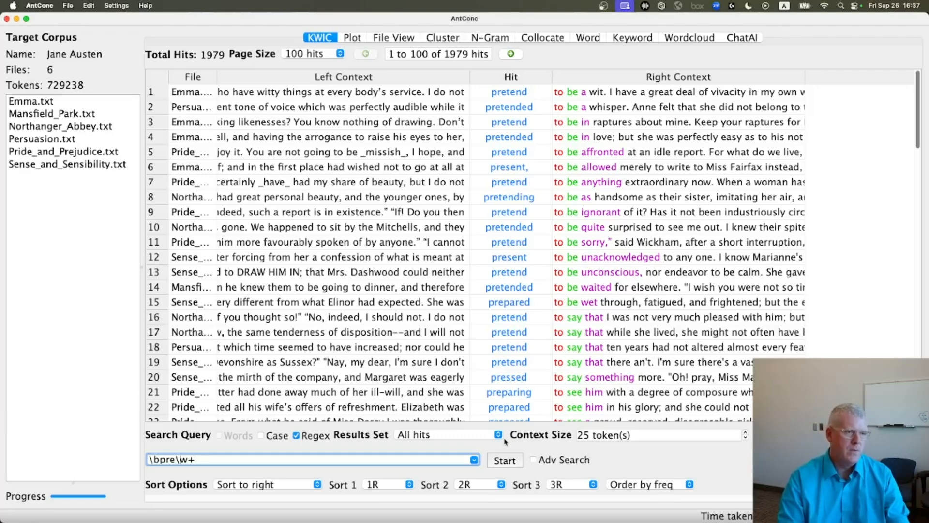
# Switch back to the Google Docs document and delete the p from pre in the \bpre\w+ pattern.
pyautogui.press('super+Tab')
pyautogui.press('Left')
pyautogui.press('Right')
pyautogui.press('Right')
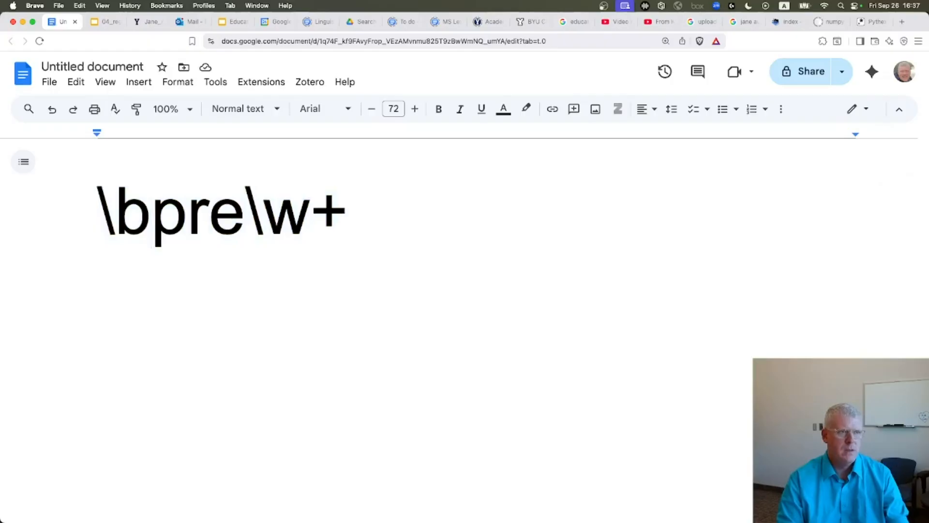
pyautogui.hotkey('shift', 'Right')
pyautogui.press('BackSpace')
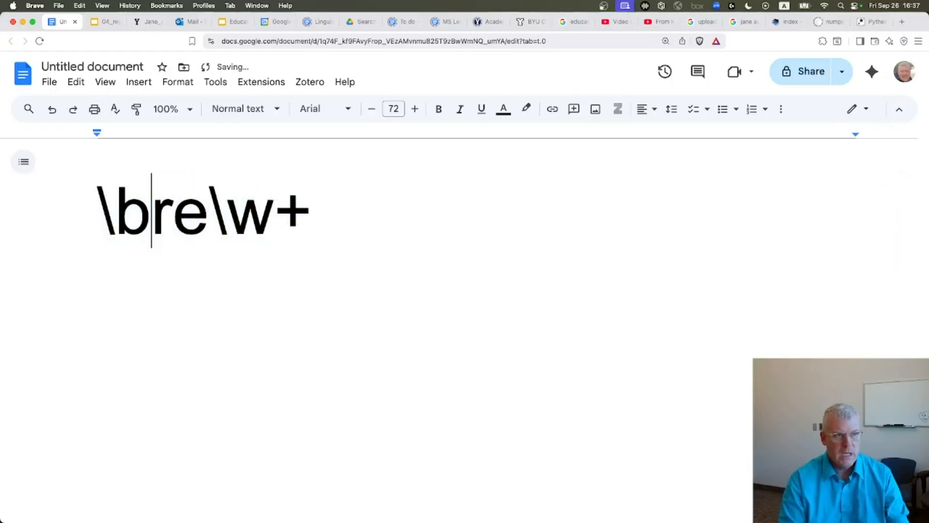
# Copy the \bre\w+ pattern, replace the AntConc search query with it and run the search.
pyautogui.press('Left')
pyautogui.press('Left')
pyautogui.press('super+a')
pyautogui.press('super+c')
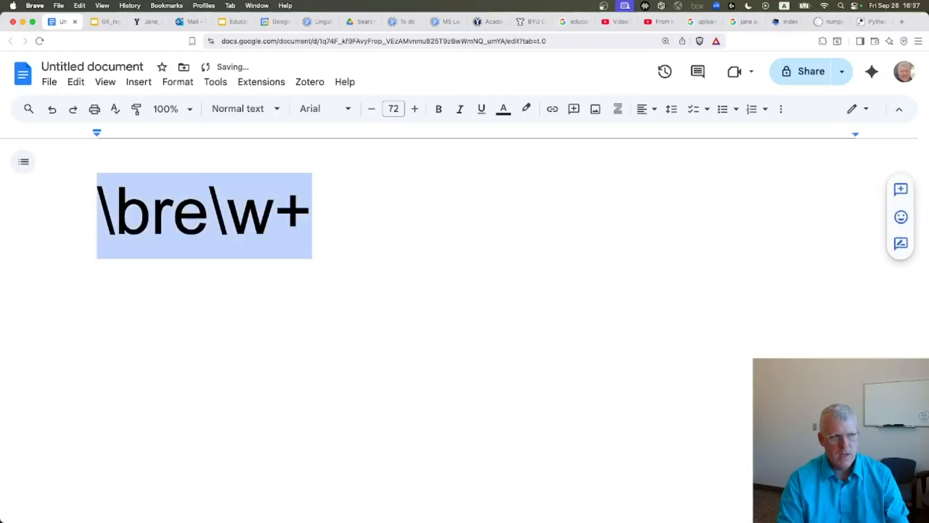
pyautogui.press('super+Tab')
pyautogui.press('super+a')
pyautogui.press('super+v')
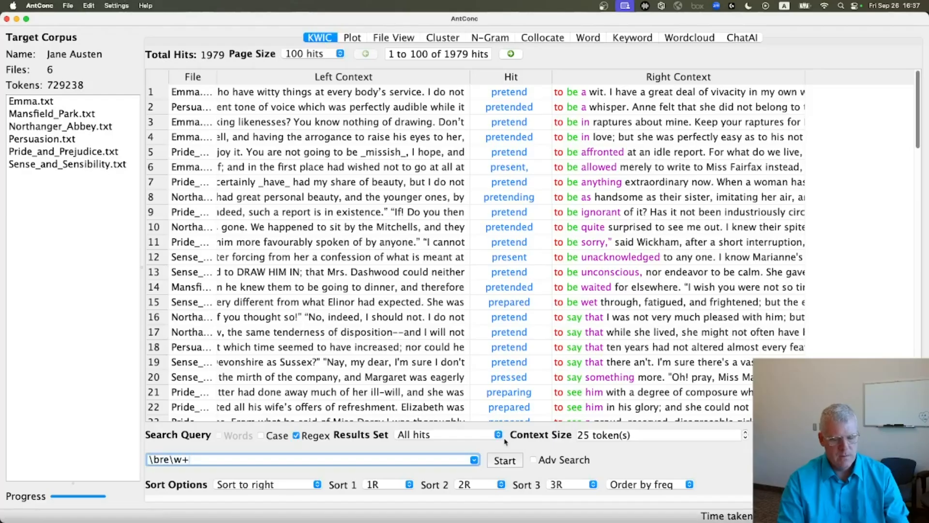
pyautogui.press('Return')
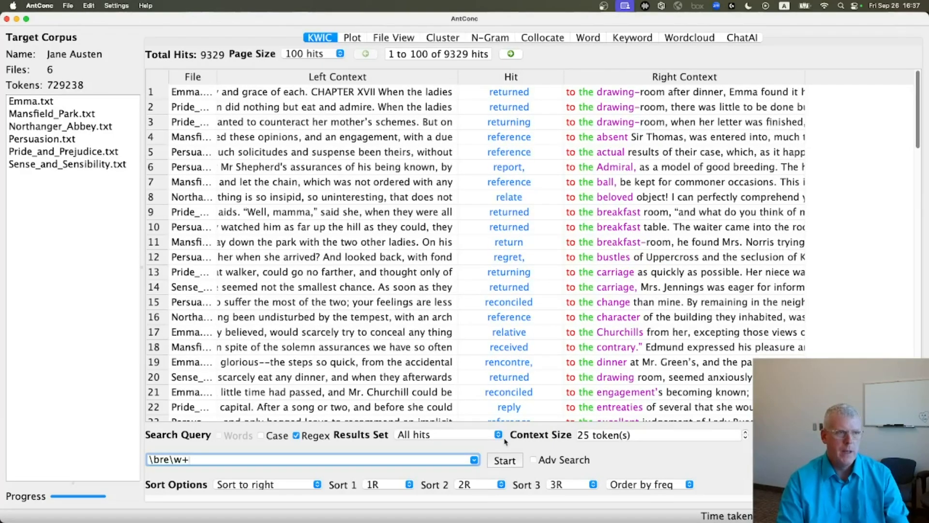
# Switch back to the Google Docs document and replace re with anti in the \bre\w+ pattern.
pyautogui.press('super+Tab')
pyautogui.press('Left')
pyautogui.press('Right')
pyautogui.press('Right')
pyautogui.hotkey('shift', 'Right')
pyautogui.hotkey('shift', 'Right')
pyautogui.write('anti')
# Copy the \banti\w+ pattern and run it as the new search query in AntConc.
pyautogui.press('super+a')
pyautogui.press('super+c')
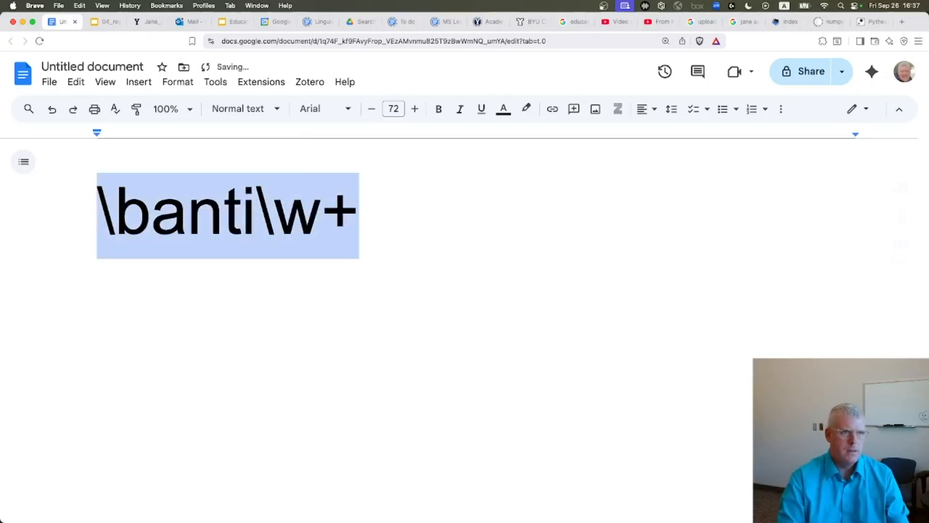
pyautogui.press('super+Tab')
pyautogui.press('super+a')
pyautogui.press('super+v')
pyautogui.press('Return')
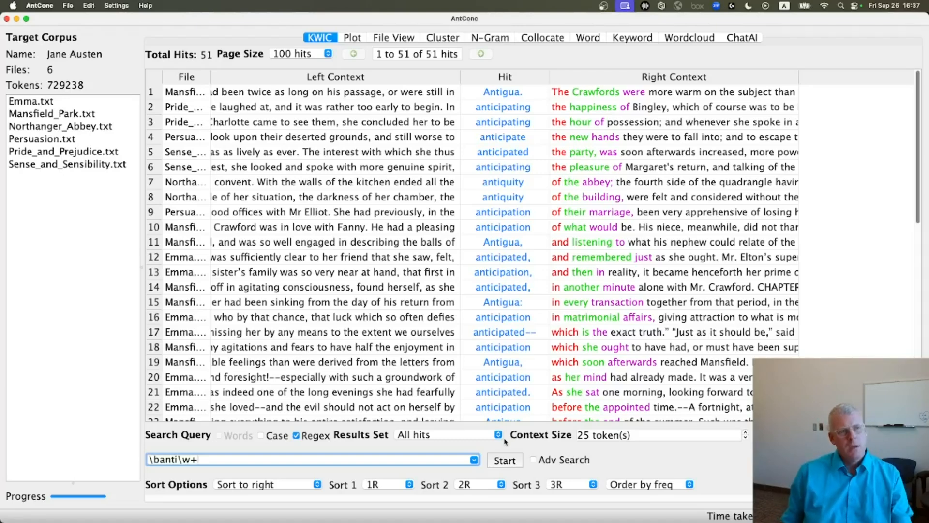
# Return to the Google Docs document and highlight anti, then the leading \b, in the \banti\w+ pattern.
pyautogui.press('super+Tab')
pyautogui.press('Left')
pyautogui.press('Right')
pyautogui.press('Right')
pyautogui.hotkey('shift', 'Right')
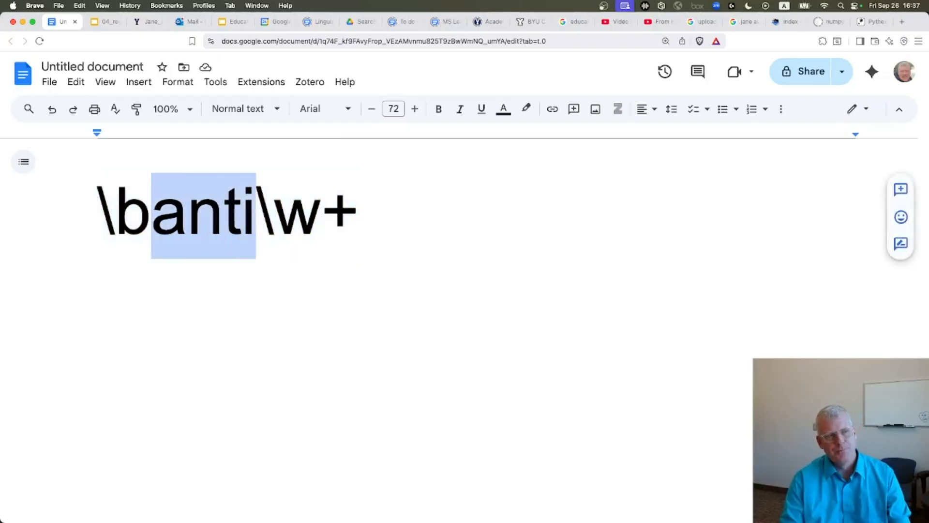
pyautogui.press('Left')
pyautogui.press('Left')
pyautogui.press('Right')
pyautogui.hotkey('shift', 'Left')
pyautogui.hotkey('shift', 'Left')
# Highlight the \w+ part of the \banti\w+ pattern.
pyautogui.press('Right')
pyautogui.press('Right')
pyautogui.press('Right')
pyautogui.press('Right')
pyautogui.press('Right')
pyautogui.hotkey('shift', 'Right')
pyautogui.hotkey('shift', 'Right')
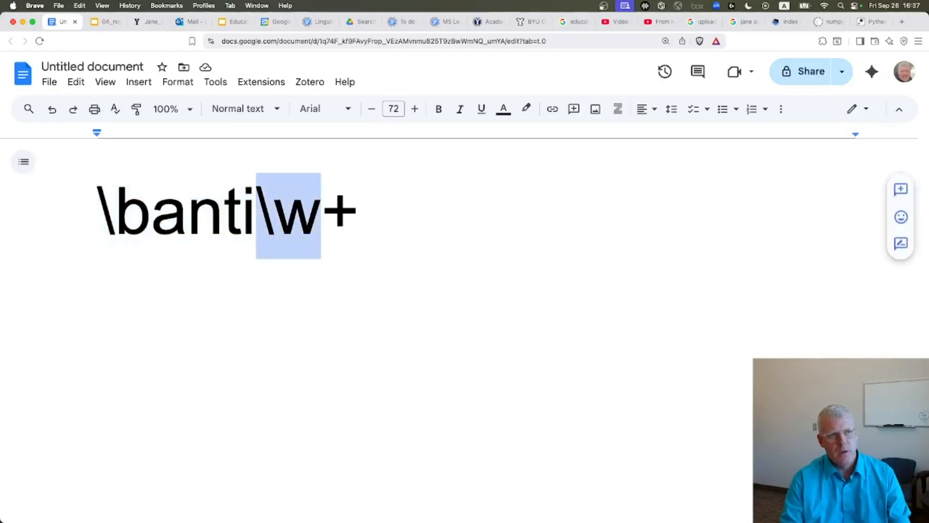
pyautogui.hotkey('shift', 'Right')
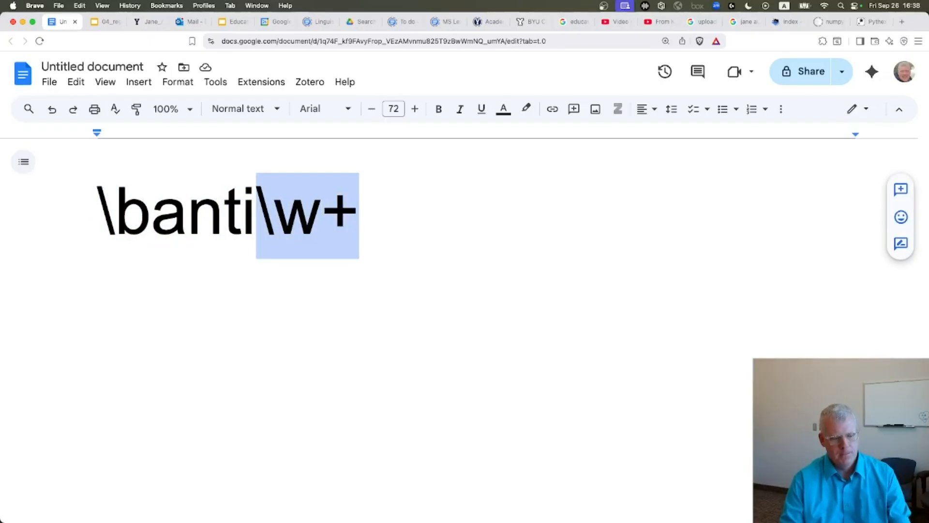
# Consult the RegExercises slide and replace the Google Docs pattern with \bma[dk]es?\b.
pyautogui.hotkey('ctrl', 'Tab')
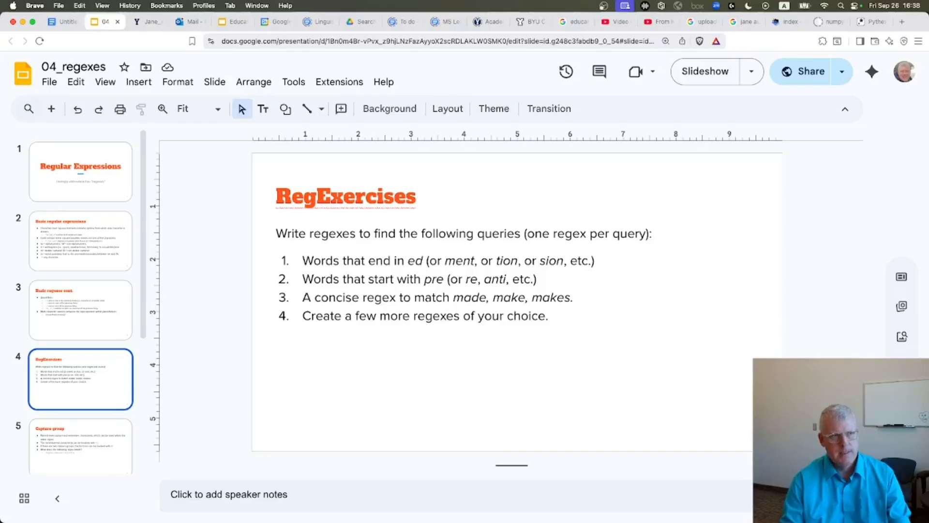
pyautogui.hotkey('ctrl', 'shift', 'Tab')
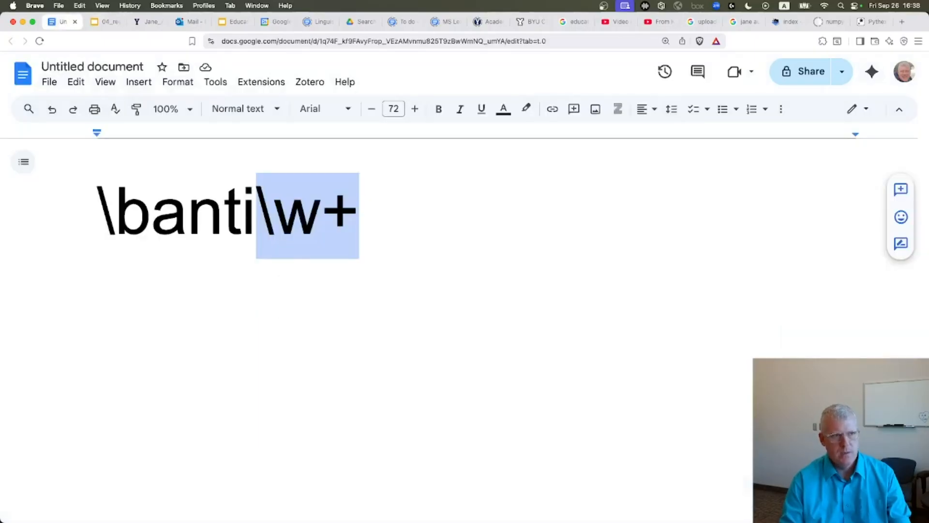
pyautogui.press('Right')
pyautogui.press('shift+super+Left')
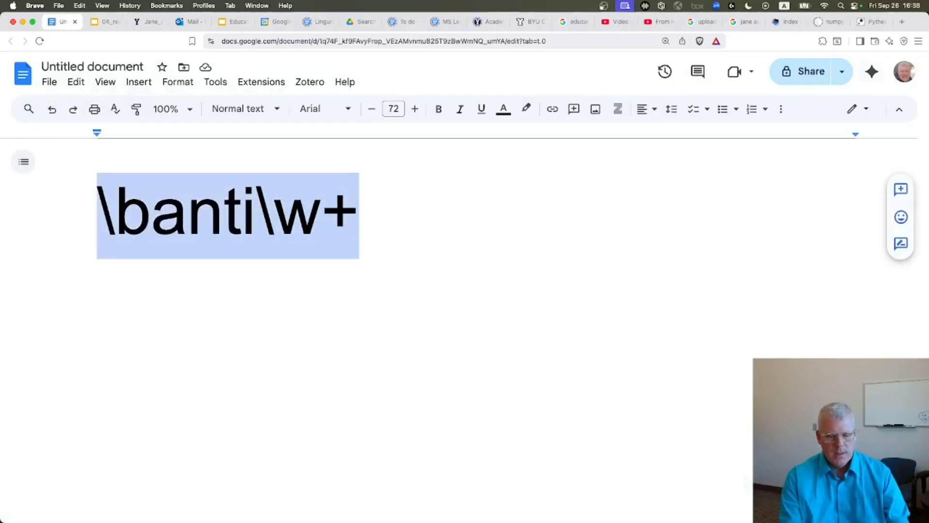
pyautogui.press('BackSpace')
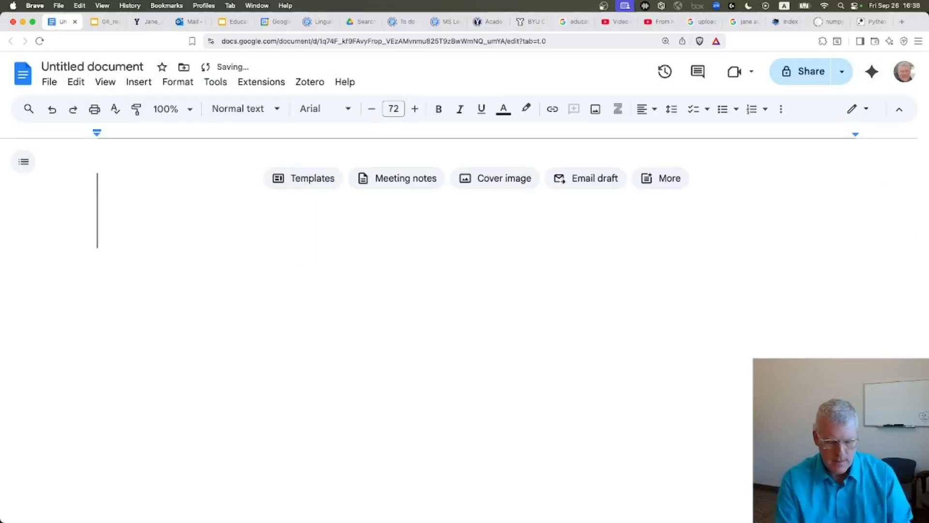
pyautogui.write('\x08ma[]')
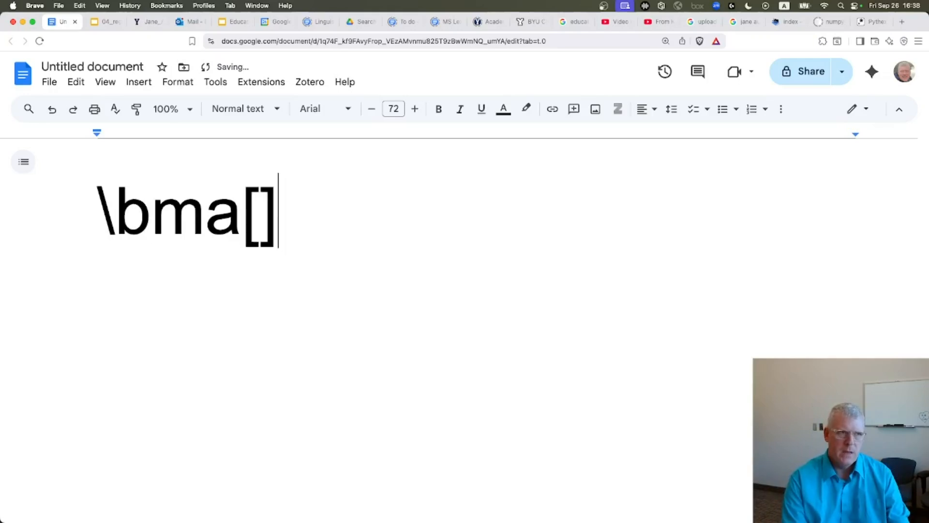
pyautogui.press('Left')
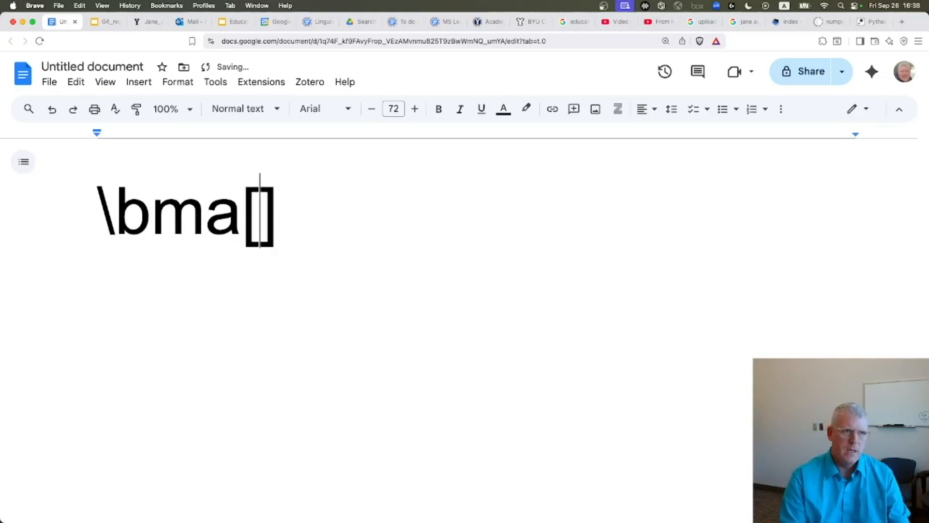
pyautogui.write('dk')
pyautogui.press('Right')
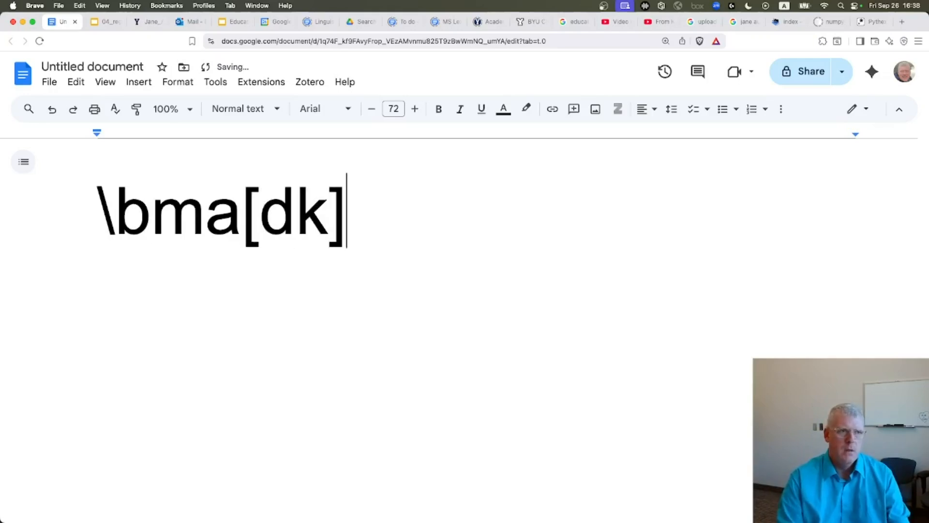
pyautogui.write('es')
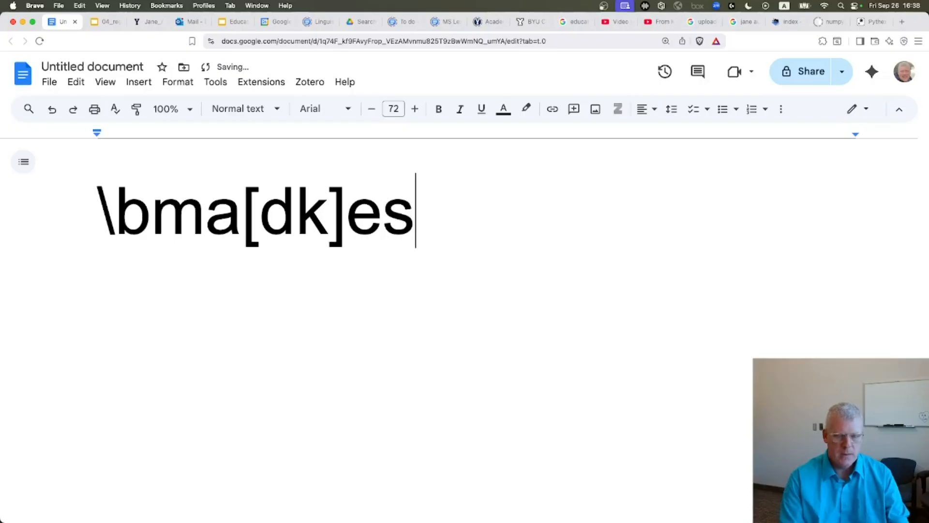
pyautogui.write('?\\b')
# Highlight the leading \b and the letters ma in the \bma[dk]es?\b pattern.
pyautogui.press('super+Left')
pyautogui.press('Right')
pyautogui.hotkey('shift', 'Left')
pyautogui.hotkey('shift', 'Right')
pyautogui.press('Right')
pyautogui.hotkey('shift', 'Right')
pyautogui.hotkey('shift', 'Right')
pyautogui.press('Right')
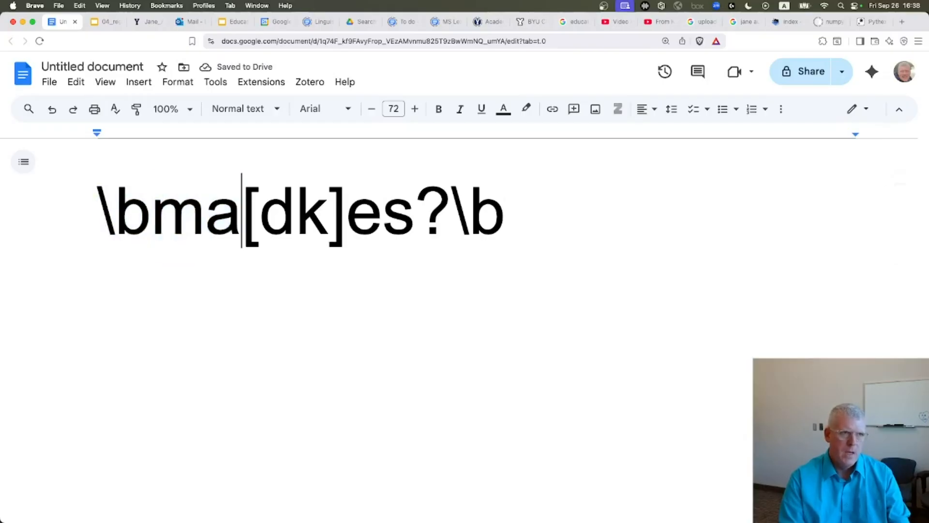
# Highlight [dk], e, s? and the closing \b one after another in the \bma[dk]es?\b pattern.
pyautogui.hotkey('shift', 'Right')
pyautogui.hotkey('shift', 'Right')
pyautogui.hotkey('shift', 'Right')
pyautogui.hotkey('shift', 'Right')
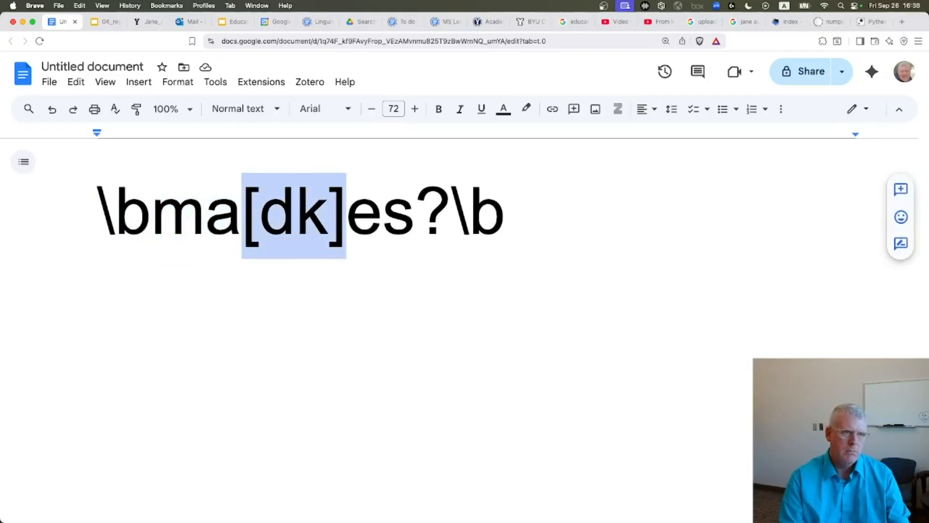
pyautogui.press('Right')
pyautogui.hotkey('shift', 'Right')
pyautogui.press('Right')
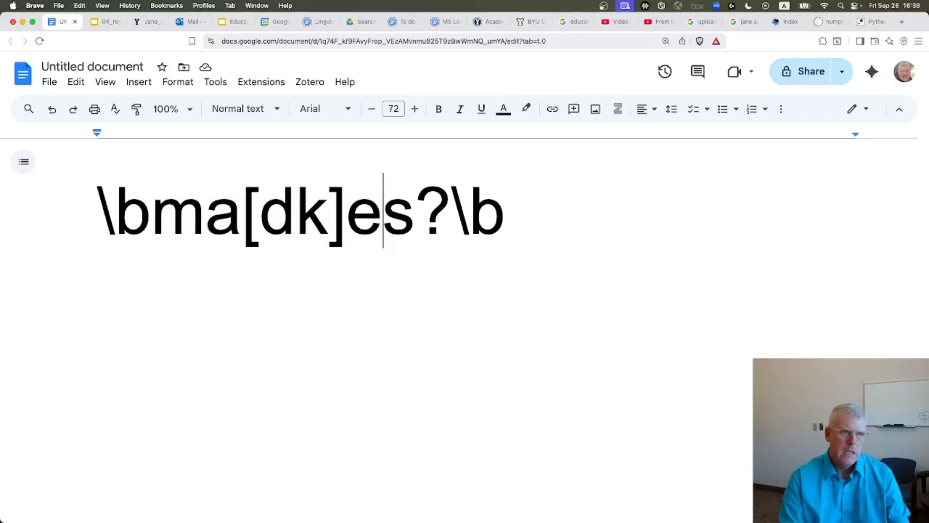
pyautogui.hotkey('shift', 'Right')
pyautogui.hotkey('shift', 'Right')
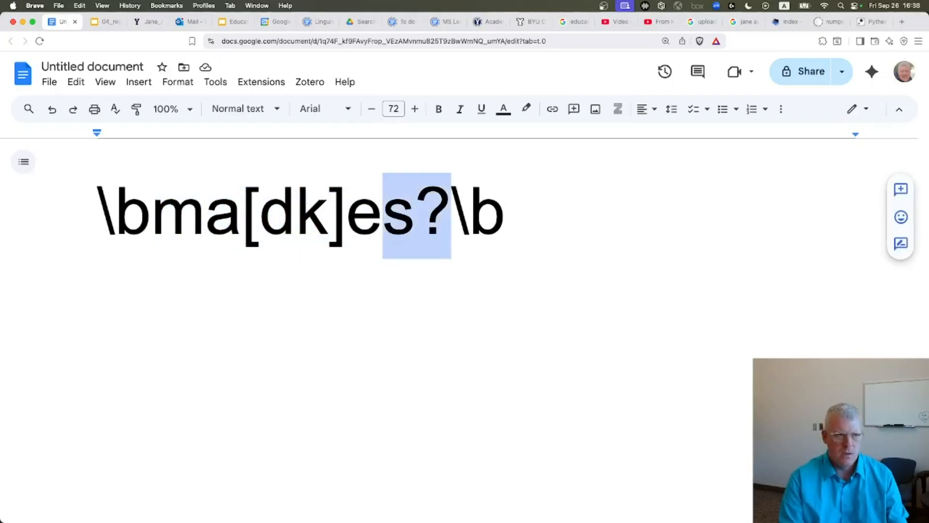
pyautogui.press('Right')
pyautogui.hotkey('shift', 'Right')
pyautogui.hotkey('shift', 'Right')
pyautogui.press('Right')
# Copy the \bma[dk]es?\b pattern, replace the AntConc search query with it and run the search.
pyautogui.press('super+a')
pyautogui.press('super+c')
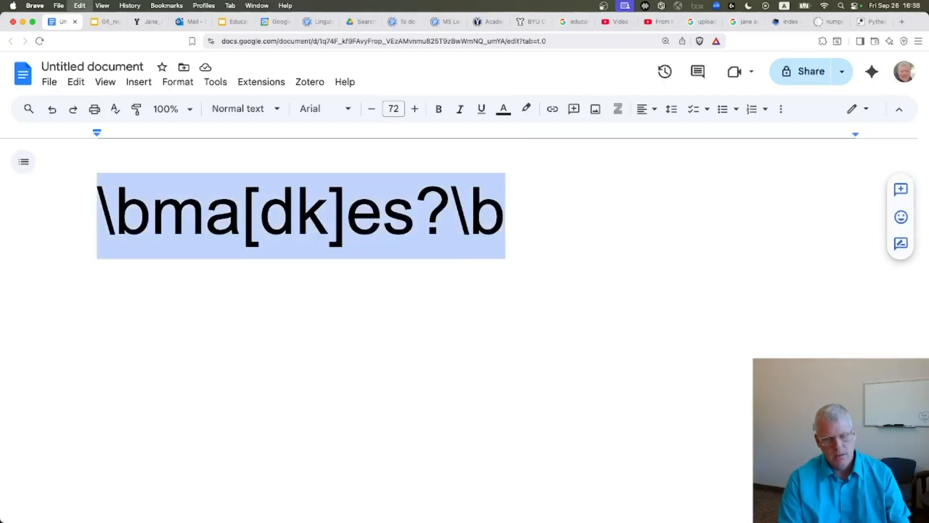
pyautogui.press('super+Tab')
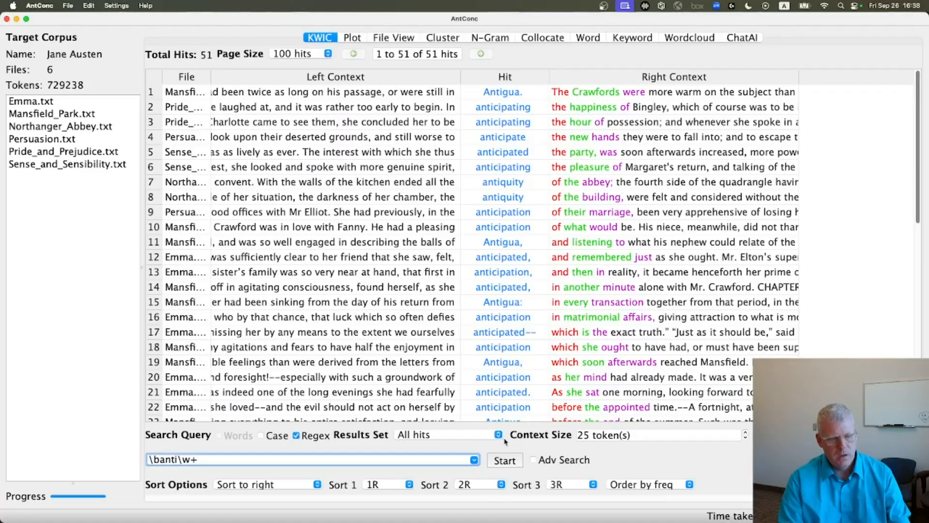
pyautogui.press('super+a')
pyautogui.press('super+v')
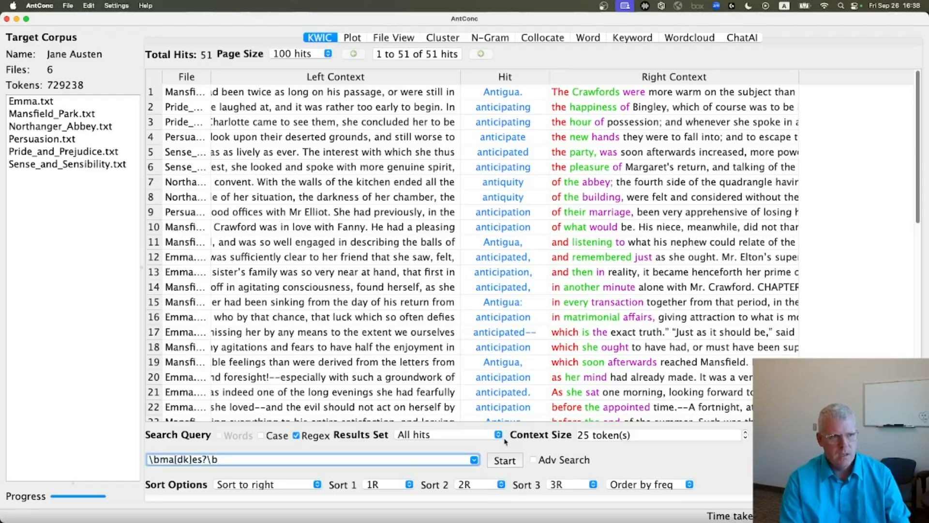
pyautogui.press('Return')
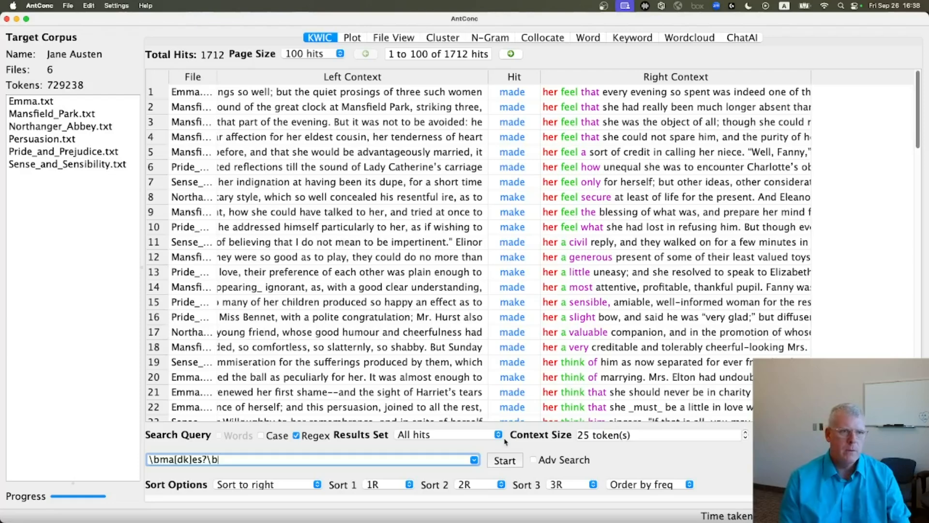
# Examine the concordance lines containing makes, selecting the hit and context cells in rows 26 and 76.
pyautogui.scroll(-5, 602, 262)
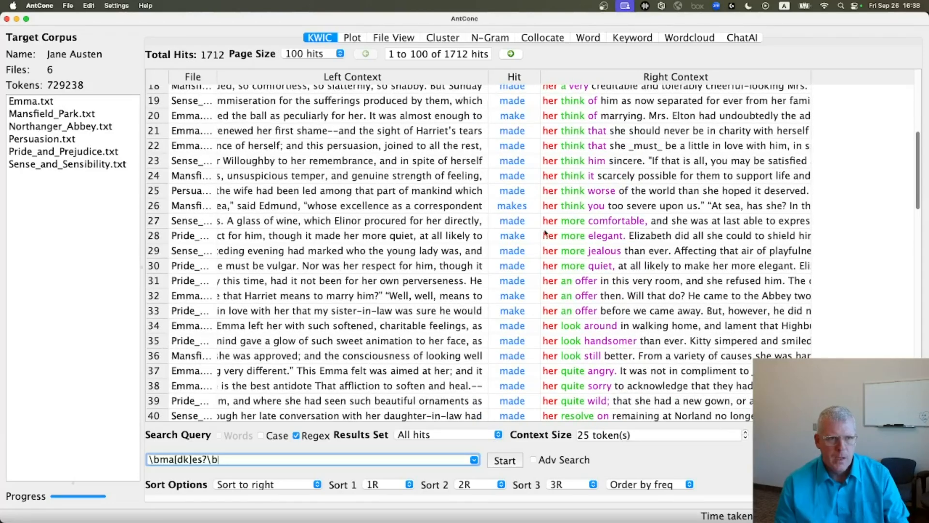
pyautogui.click(512, 206)
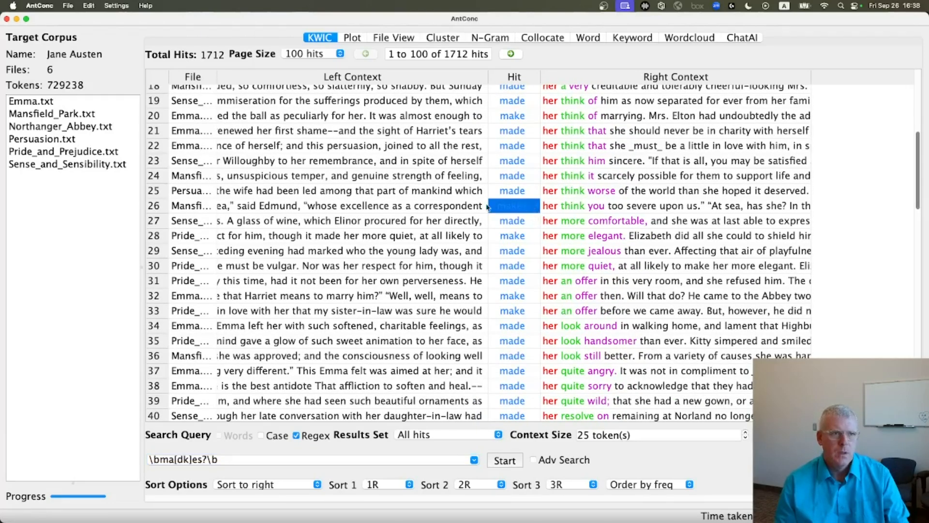
pyautogui.click(469, 207)
pyautogui.click(562, 208)
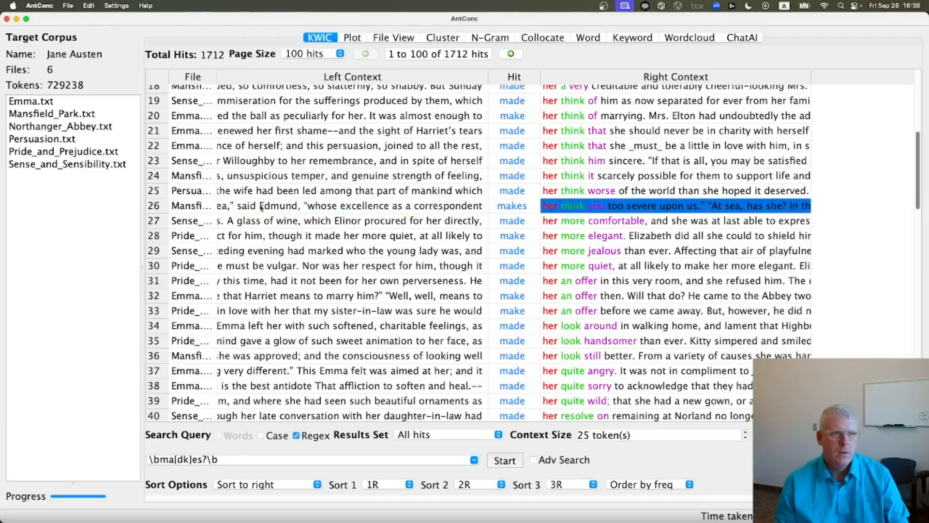
pyautogui.click(176, 206)
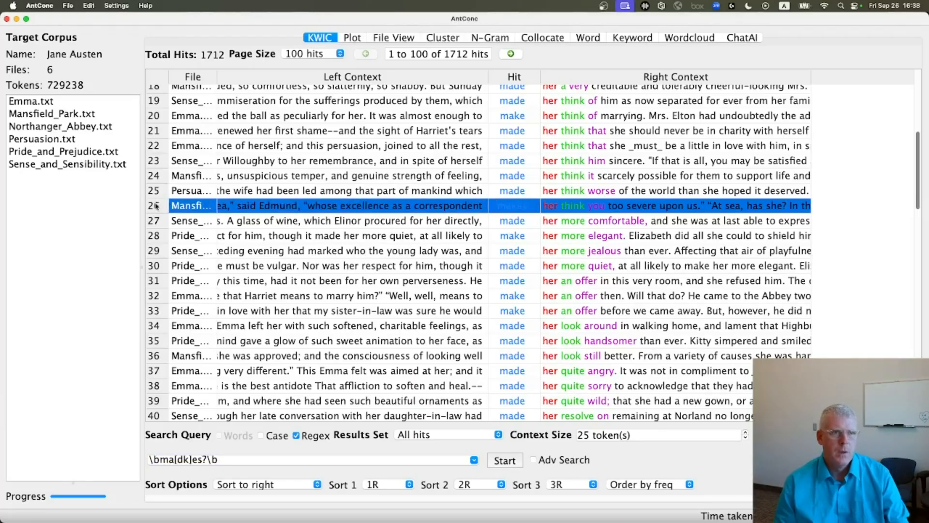
pyautogui.click(533, 209)
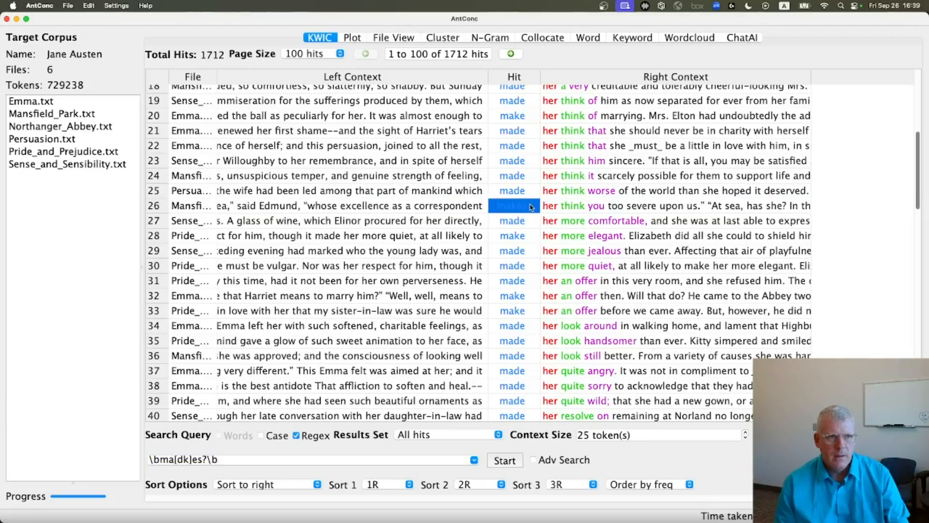
pyautogui.click(471, 208)
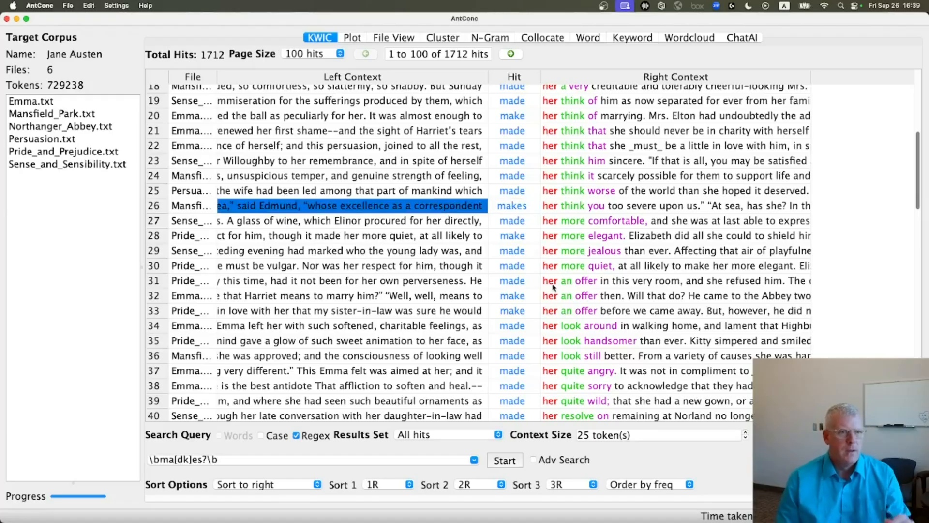
pyautogui.scroll(-6, 513, 296)
pyautogui.scroll(-10, 515, 295)
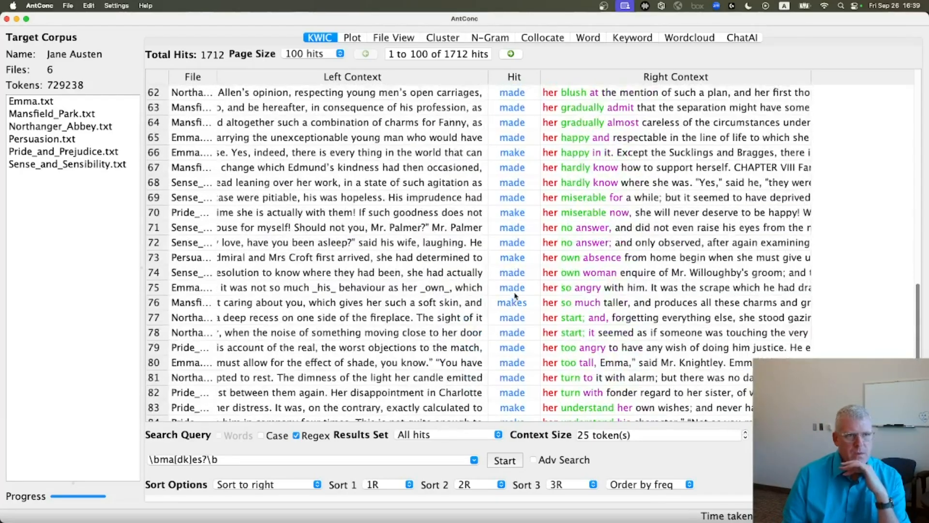
pyautogui.click(567, 259)
pyautogui.click(530, 264)
pyautogui.click(318, 266)
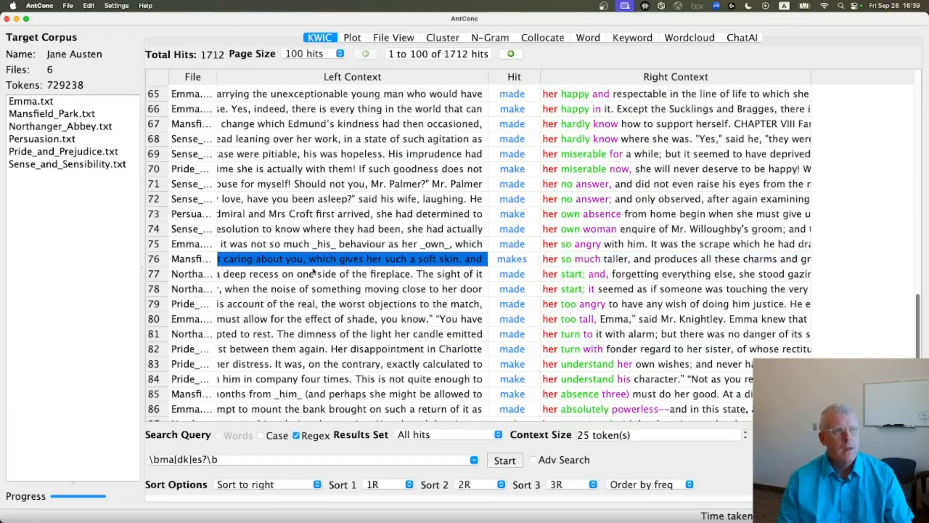
# Switch to the RegExercises slide in the browser and highlight "more regexes of your choice" in exercise 4.
pyautogui.press('super+Tab')
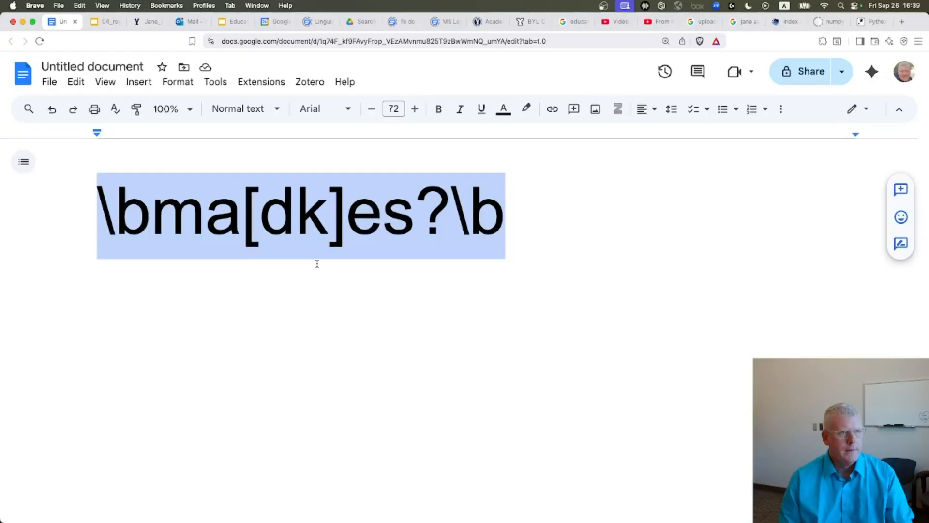
pyautogui.click(103, 21)
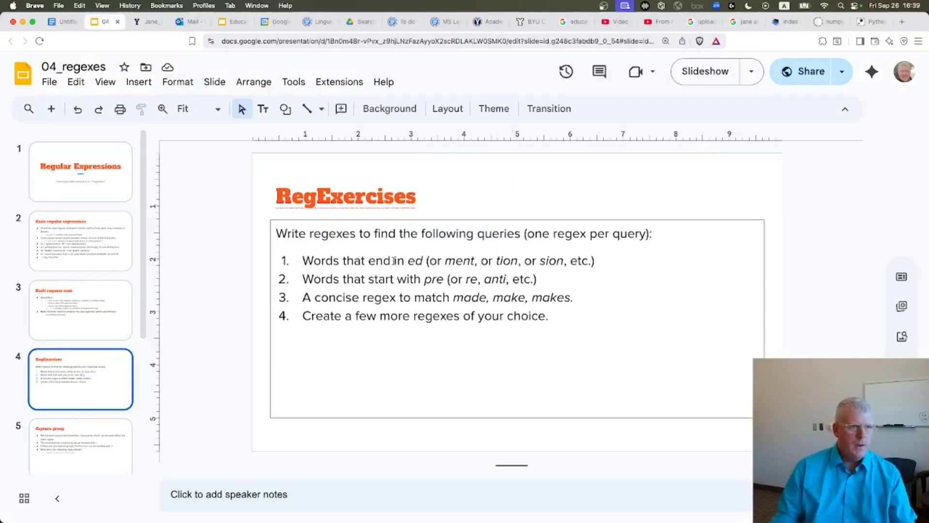
pyautogui.moveTo(376, 315); pyautogui.dragTo(563, 321)
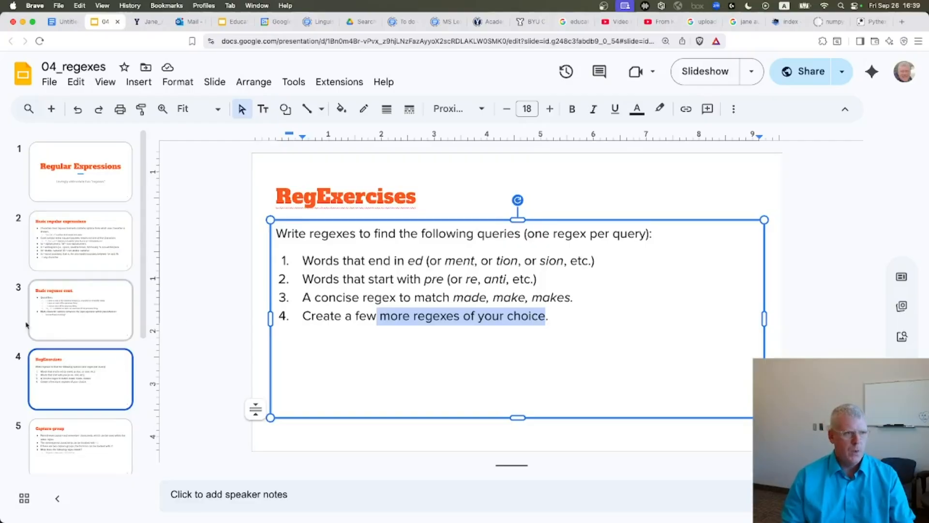
# Open the Capture group slide in the 04_regexes presentation.
pyautogui.click(69, 442)
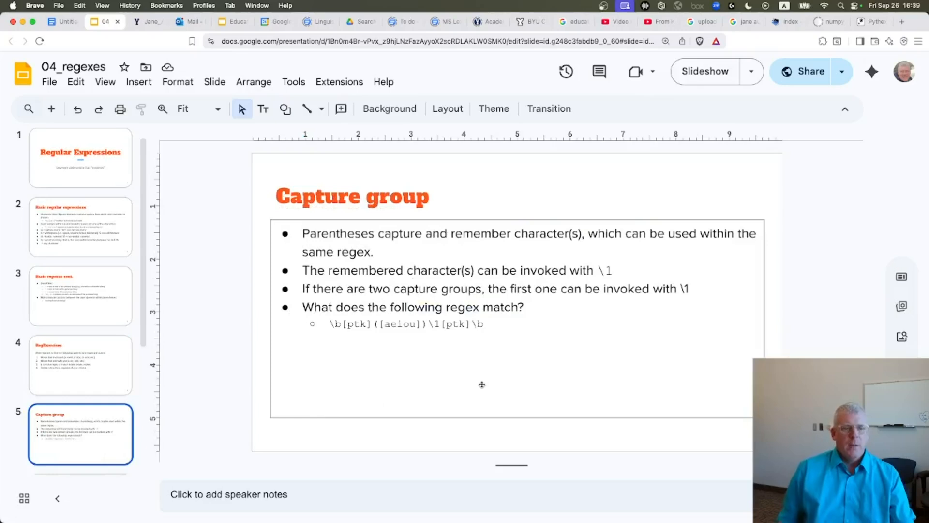
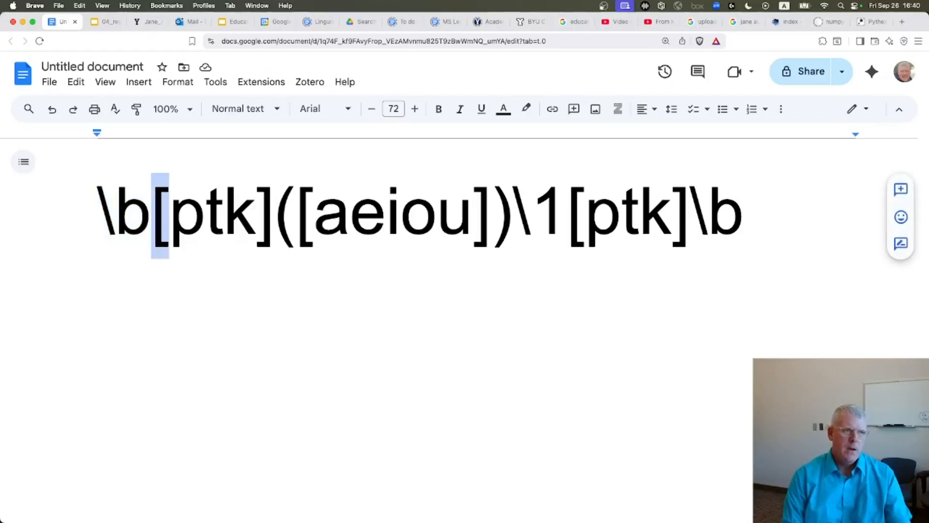
# Highlight the first [ptk] class in the \b[ptk]([aeiou])\1[ptk]\b pattern, followed by only its letters ptk.
pyautogui.hotkey('shift', 'Right')
pyautogui.hotkey('shift', 'Right')
pyautogui.hotkey('shift', 'Right')
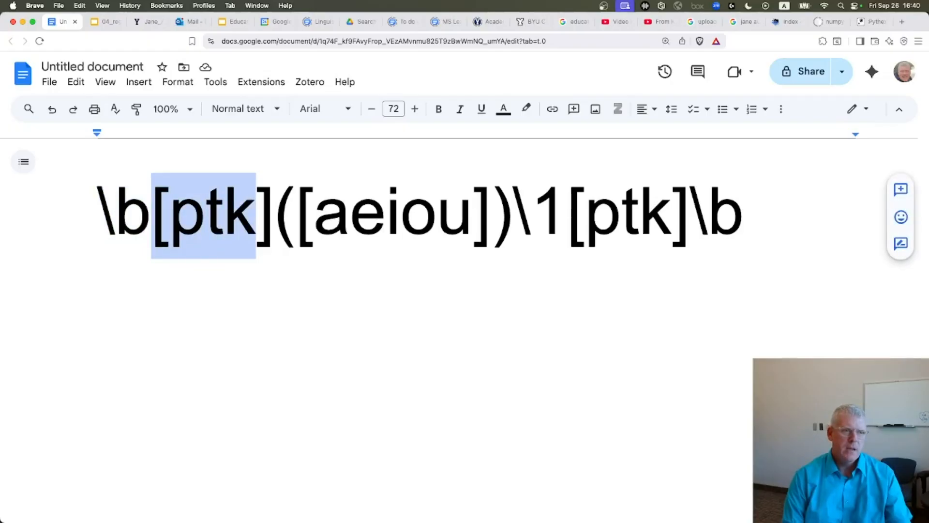
pyautogui.hotkey('shift', 'Right')
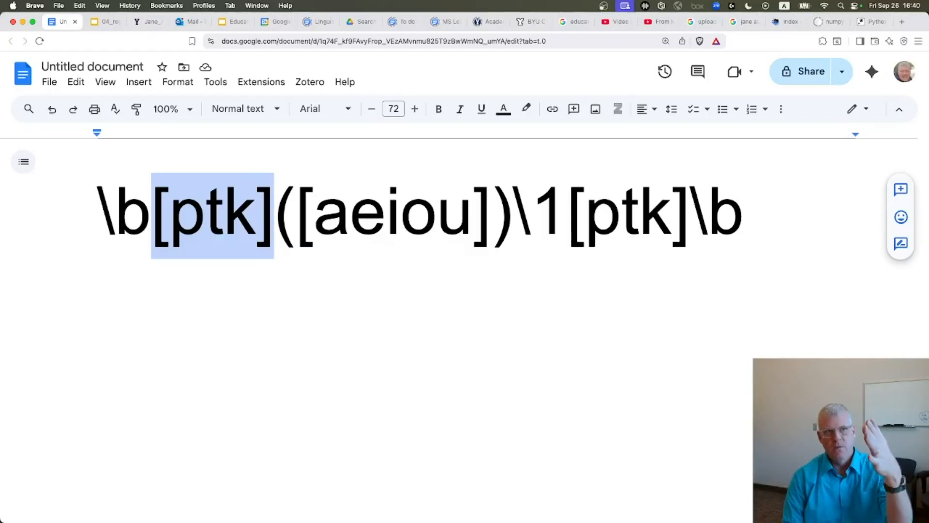
pyautogui.press('Left')
pyautogui.press('Right')
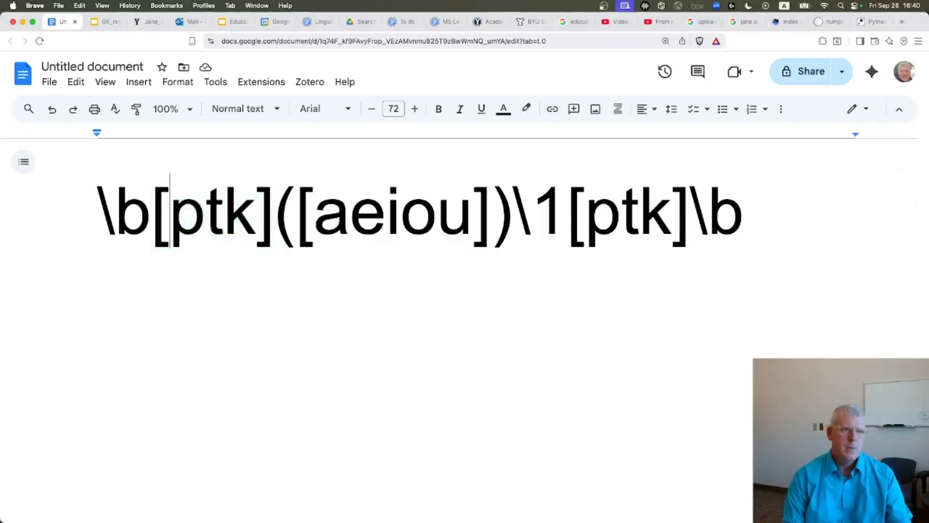
pyautogui.hotkey('shift', 'Right')
pyautogui.hotkey('shift', 'Right')
pyautogui.hotkey('shift', 'Right')
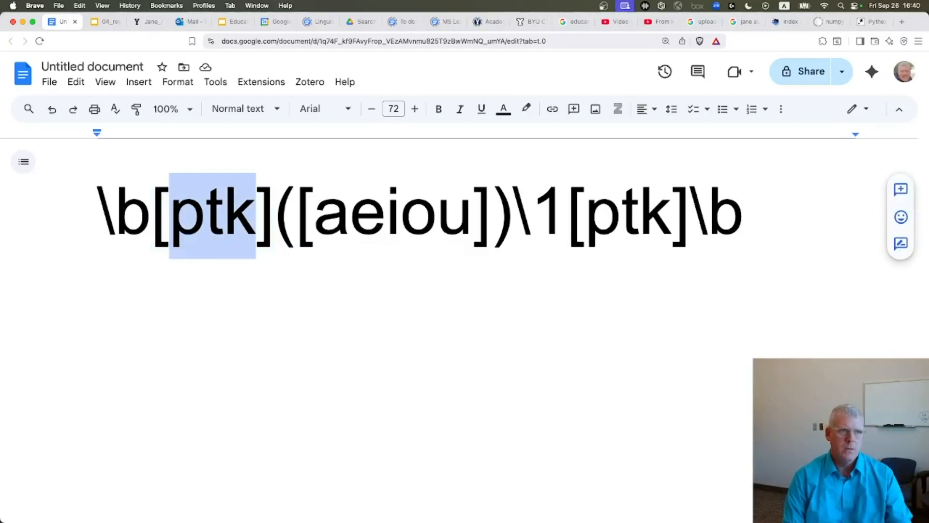
# Highlight the whole first [ptk] class again, including both of its square brackets.
pyautogui.press('Right')
pyautogui.press('Right')
pyautogui.hotkey('shift', 'Left')
pyautogui.hotkey('shift', 'Left')
pyautogui.hotkey('shift', 'Left')
pyautogui.hotkey('shift', 'Left')
pyautogui.hotkey('shift', 'Left')
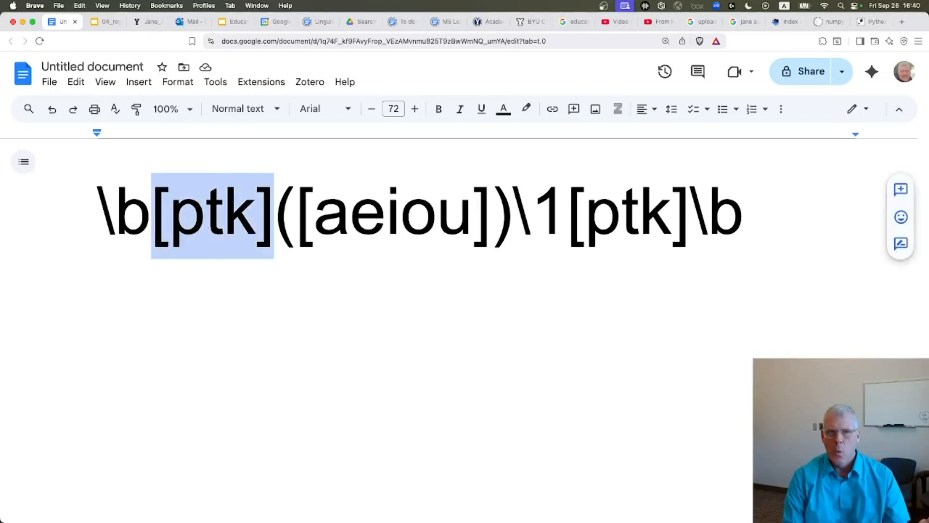
# Highlight the ([aeiou]) capture group that follows the first [ptk] class.
pyautogui.press('Right')
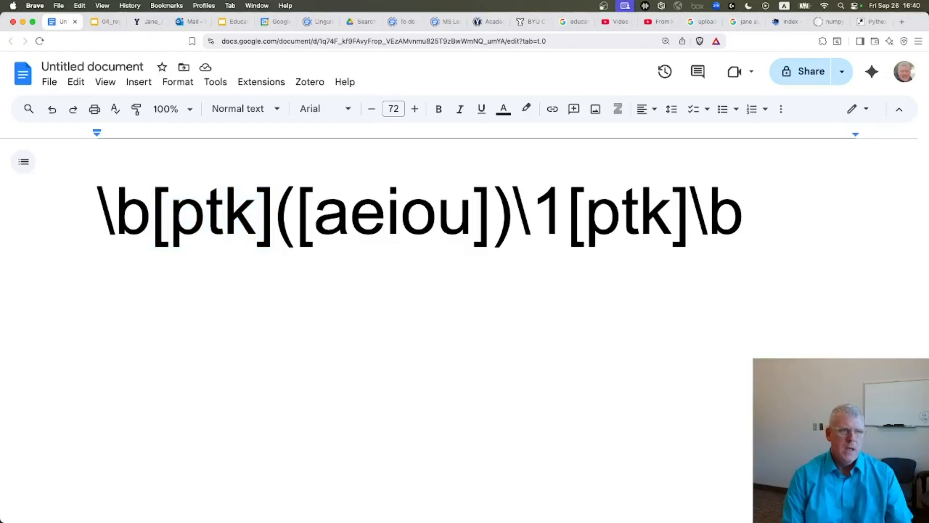
pyautogui.press('Right')
pyautogui.press('Left')
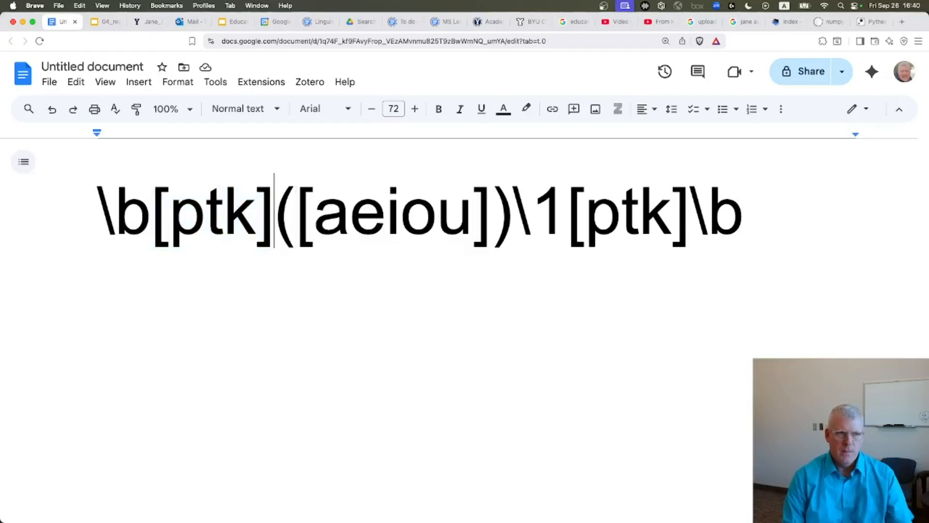
pyautogui.hotkey('shift', 'Right')
pyautogui.hotkey('shift', 'Right')
pyautogui.hotkey('shift', 'Right')
pyautogui.hotkey('shift', 'Right')
pyautogui.hotkey('shift', 'Right')
pyautogui.hotkey('shift', 'Right')
pyautogui.hotkey('shift', 'Right')
pyautogui.hotkey('shift', 'Right')
pyautogui.hotkey('shift', 'Right')
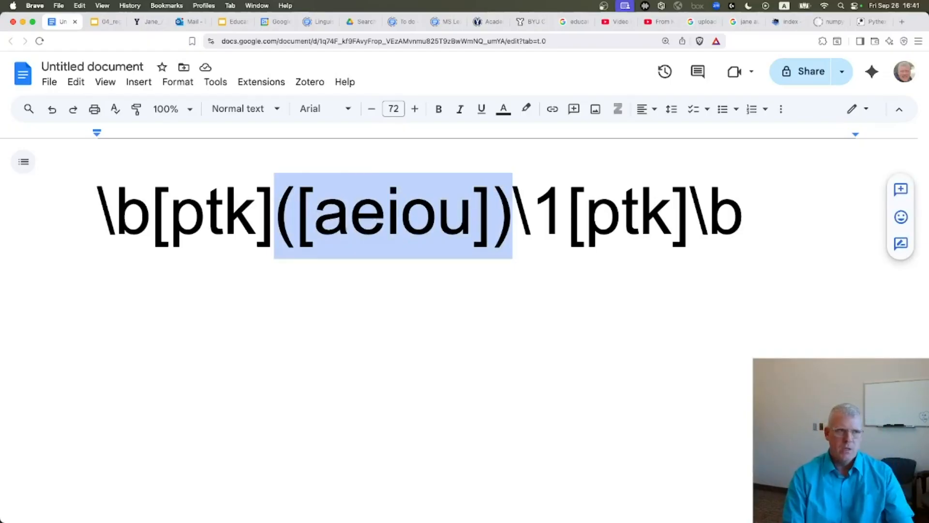
# Highlight only the [aeiou] class inside the capture group, without the parentheses.
pyautogui.press('Right')
pyautogui.press('Left')
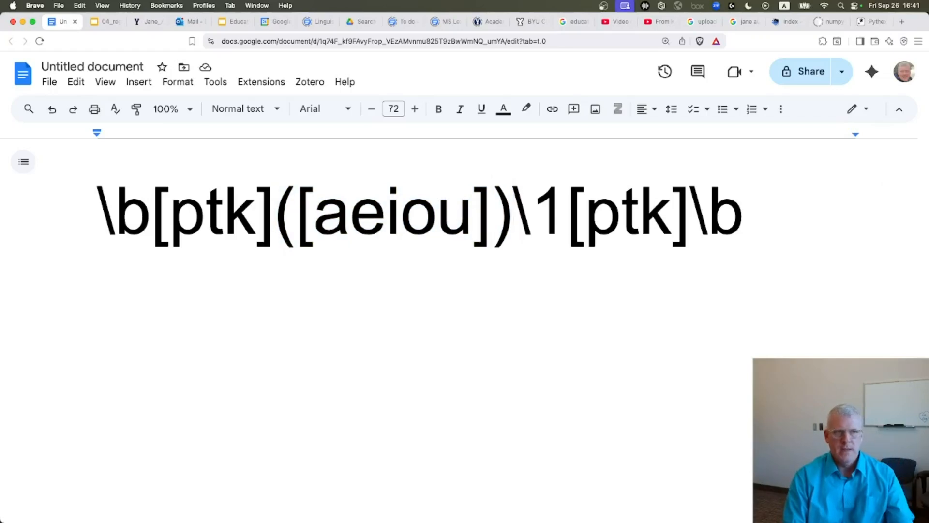
pyautogui.hotkey('shift', 'Left')
pyautogui.hotkey('shift', 'Left')
pyautogui.hotkey('shift', 'Left')
pyautogui.hotkey('shift', 'Left')
pyautogui.hotkey('shift', 'Left')
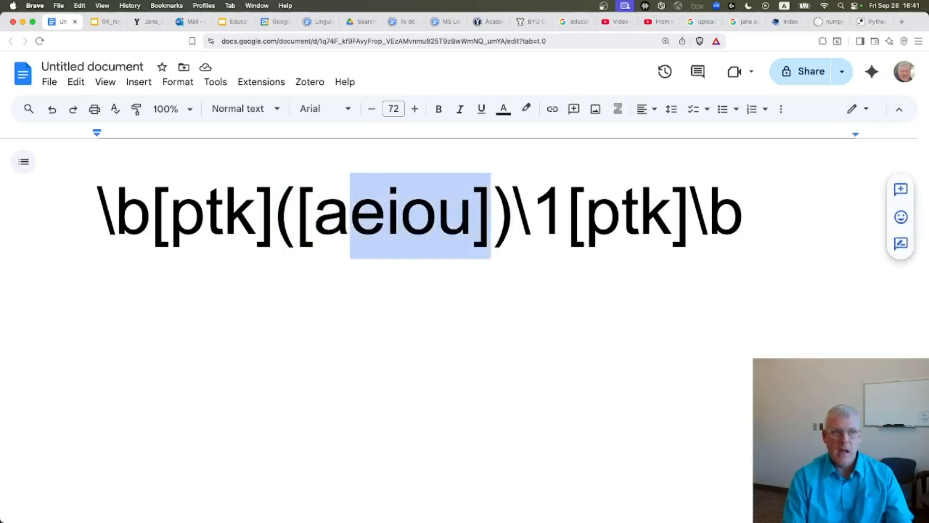
pyautogui.hotkey('shift', 'Left')
pyautogui.hotkey('shift', 'Left')
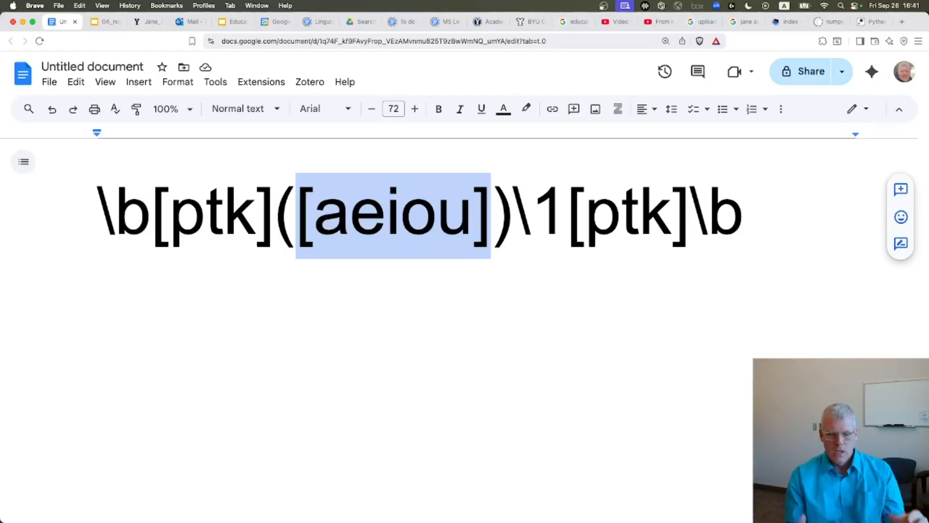
# Extend the highlight to the full ([aeiou]) capture group, including its enclosing parentheses.
pyautogui.press('Left')
pyautogui.press('Left')
pyautogui.hotkey('shift', 'Right')
pyautogui.hotkey('shift', 'Right')
pyautogui.hotkey('shift', 'Right')
pyautogui.hotkey('shift', 'Right')
pyautogui.hotkey('shift', 'Right')
pyautogui.hotkey('shift', 'Right')
pyautogui.hotkey('shift', 'Right')
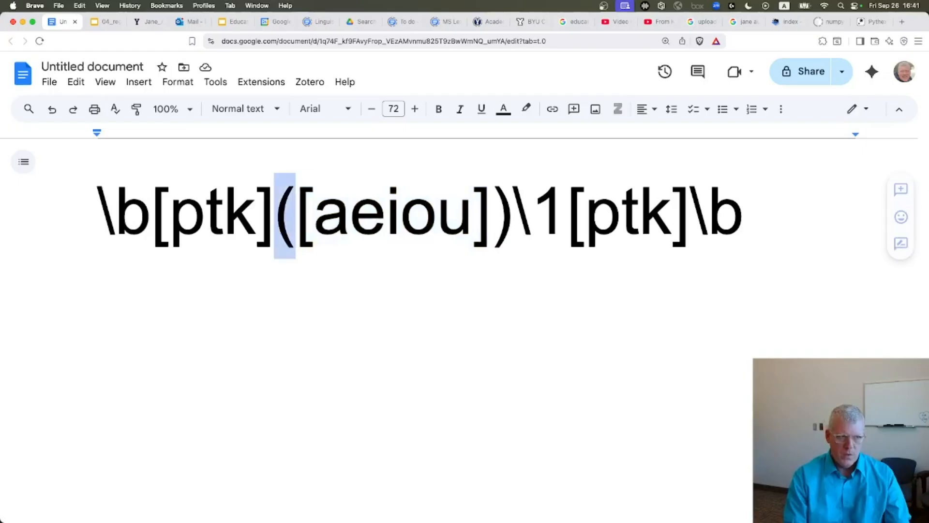
pyautogui.hotkey('shift', 'Right')
pyautogui.hotkey('shift', 'Right')
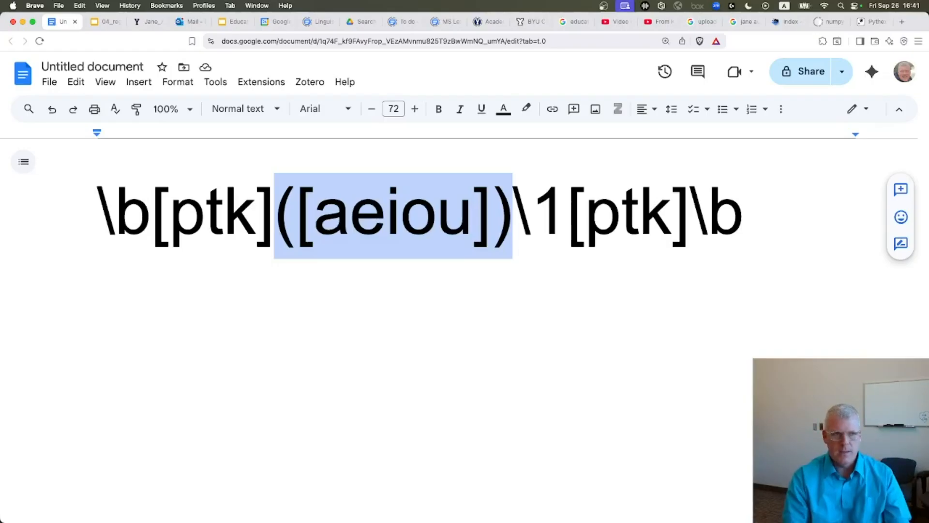
# Highlight the \1 backreference directly after the capture group.
pyautogui.press('Right')
pyautogui.hotkey('shift', 'Right')
pyautogui.hotkey('shift', 'Right')
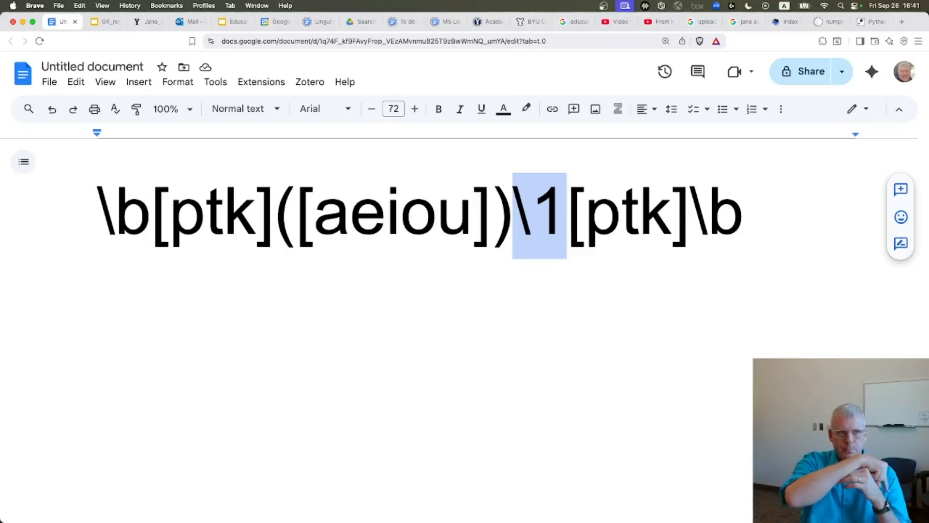
# Highlight the second [ptk] class and the closing \b word boundary one after the other.
pyautogui.press('Right')
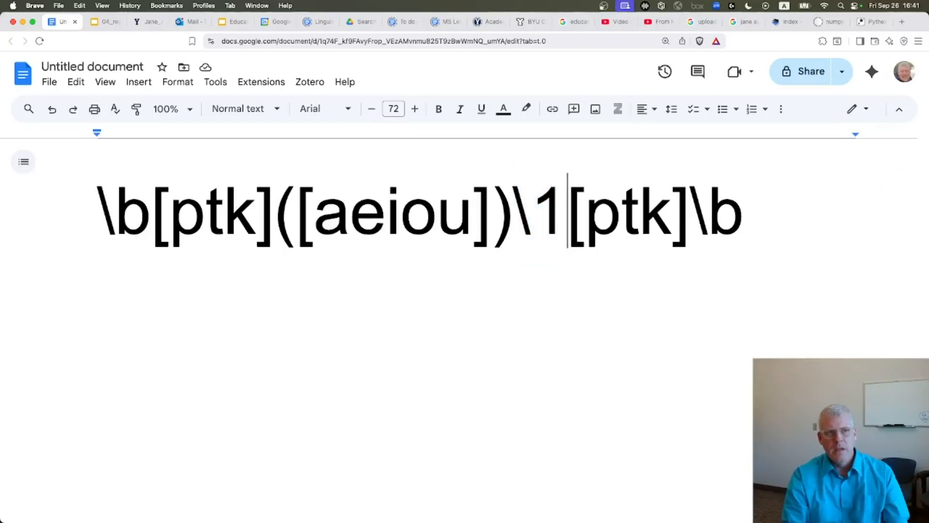
pyautogui.hotkey('shift', 'Right')
pyautogui.hotkey('shift', 'Right')
pyautogui.hotkey('shift', 'Right')
pyautogui.hotkey('shift', 'Right')
pyautogui.hotkey('shift', 'Right')
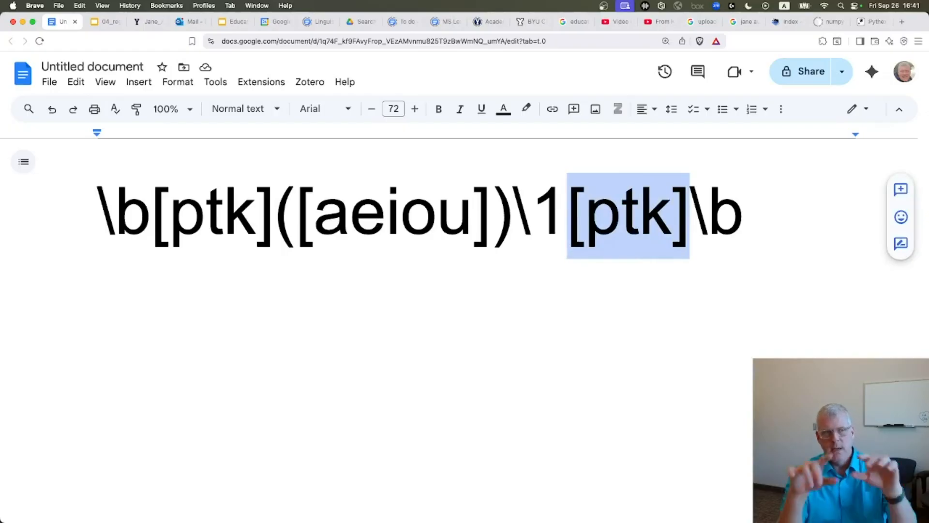
pyautogui.press('Right')
pyautogui.hotkey('shift', 'Right')
pyautogui.hotkey('shift', 'Right')
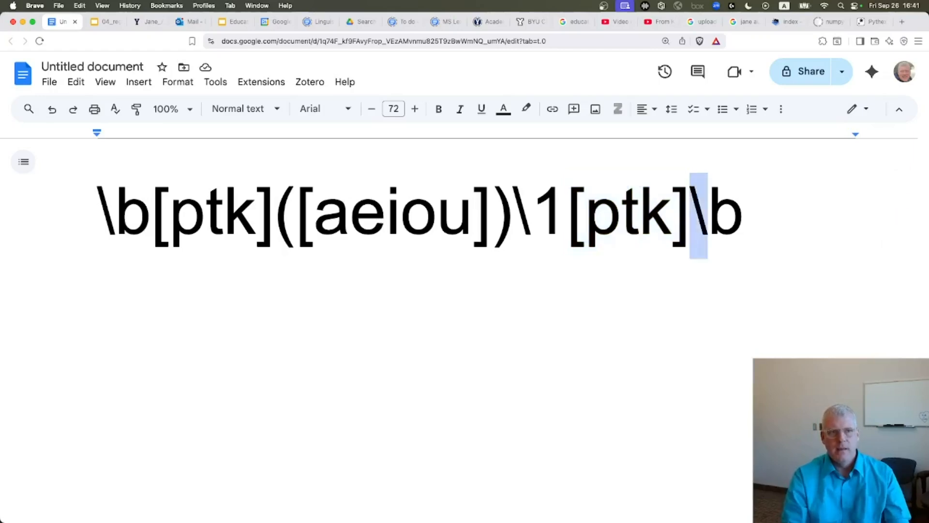
pyautogui.press('Right')
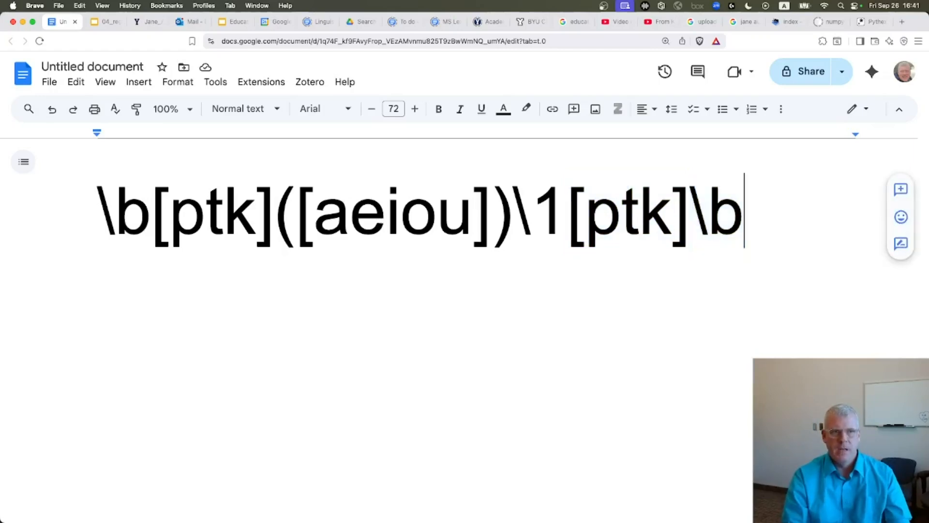
# Copy the \b[ptk]([aeiou])\1[ptk]\b pattern, replace the AntConc search query with it and run the search.
pyautogui.press('super+a')
pyautogui.press('super+c')
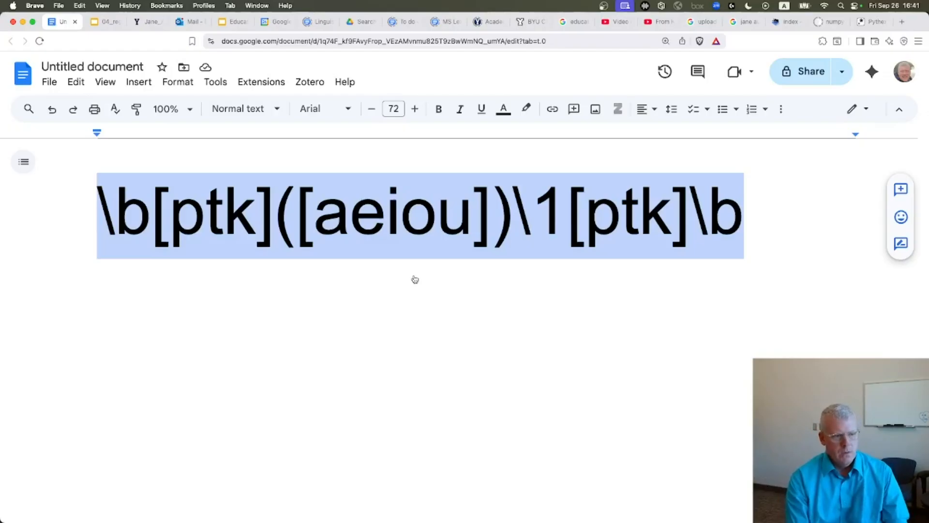
pyautogui.press('super+Tab')
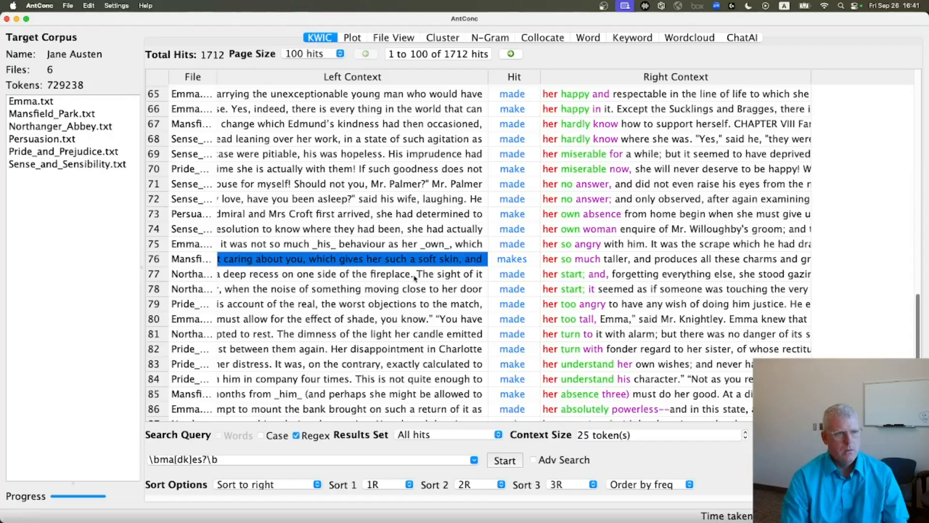
pyautogui.click(236, 464)
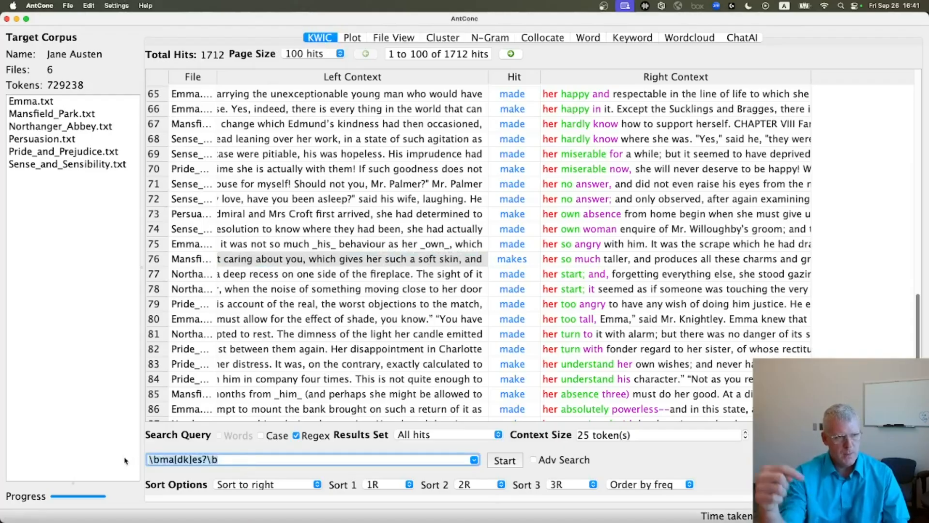
pyautogui.press('super+a')
pyautogui.press('super+v')
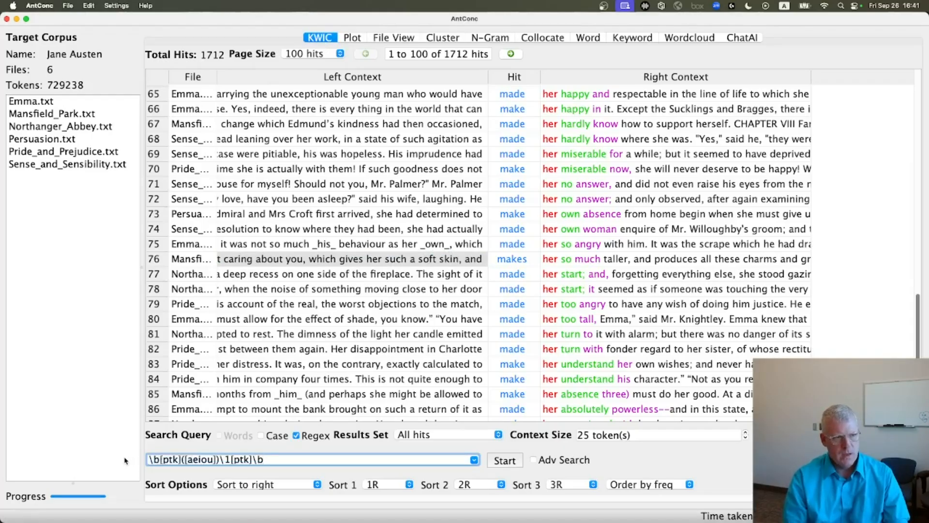
pyautogui.press('Return')
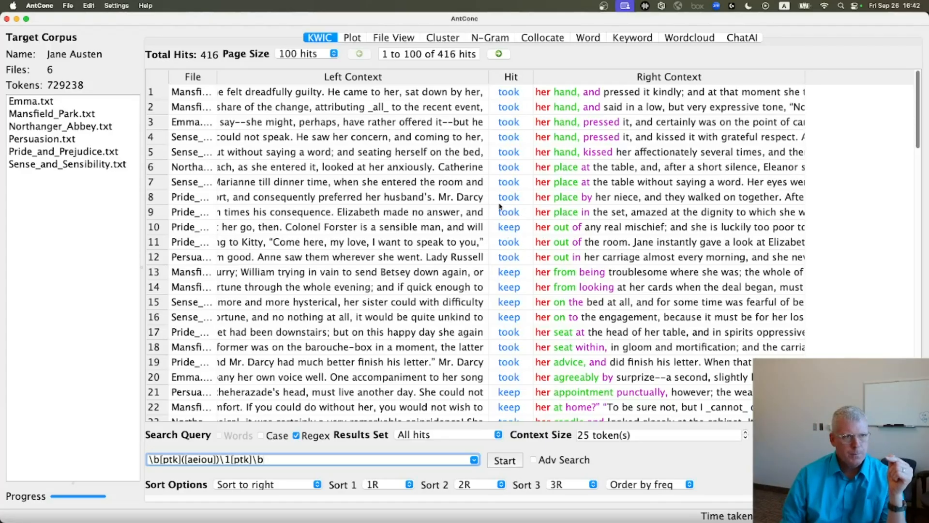
# Examine the concordance lines for words that have a doubled vowel between p, t or k.
pyautogui.scroll(-5, 546, 261)
pyautogui.scroll(-9, 548, 264)
pyautogui.scroll(-13, 548, 265)
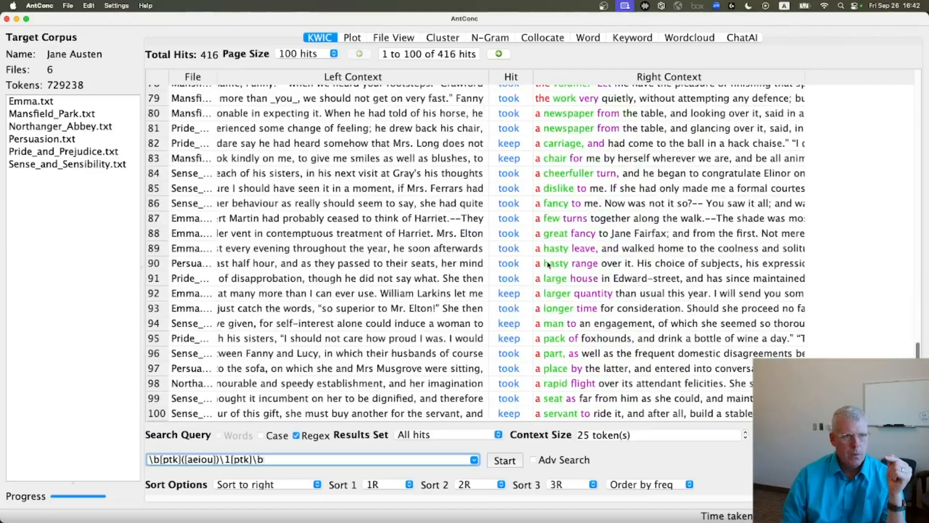
pyautogui.scroll(20, 548, 265)
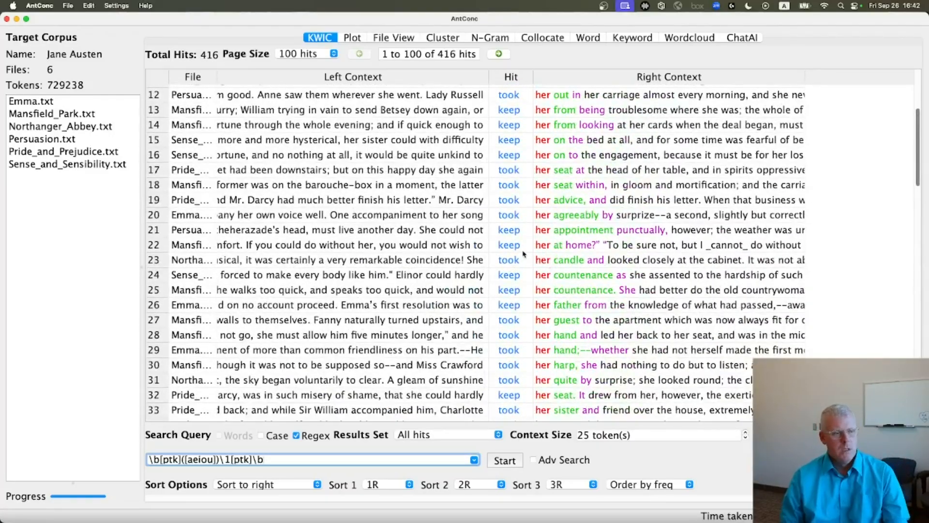
# Switch back to the Google Docs document and add srtbdg to the first [ptk] class, making it [ptksrtbdg].
pyautogui.press('super+Tab')
pyautogui.click(262, 221)
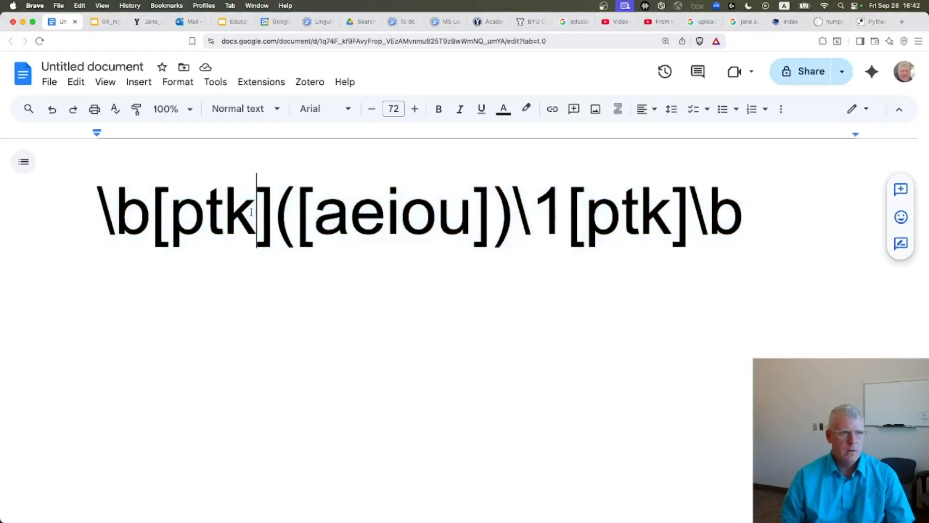
pyautogui.write('srt')
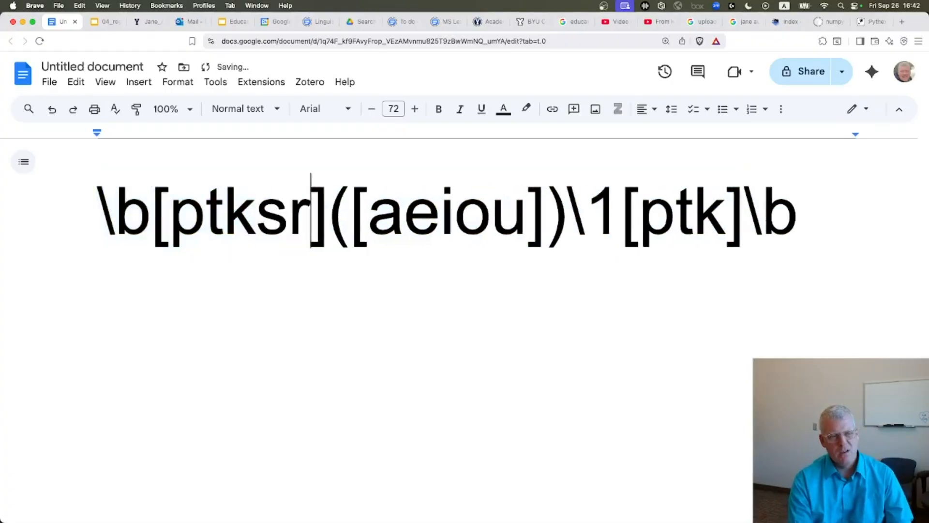
pyautogui.write('b')
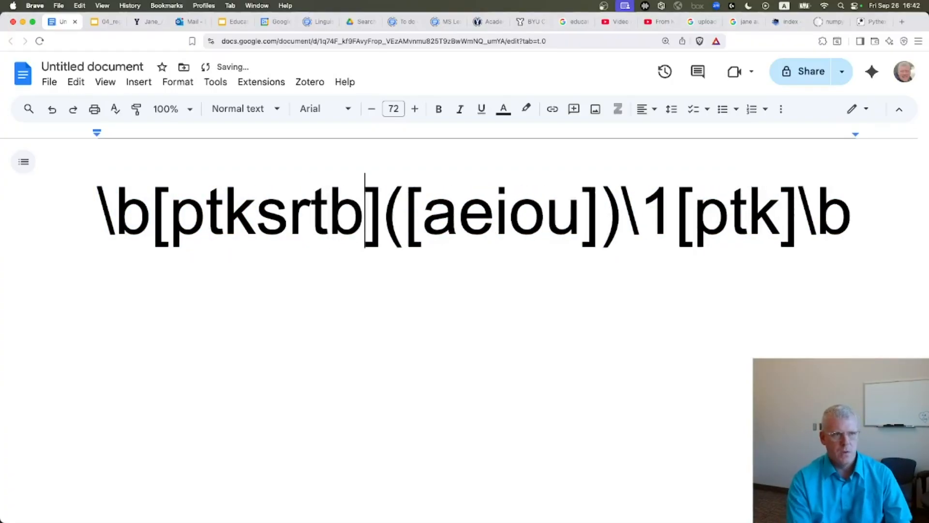
pyautogui.write('dg')
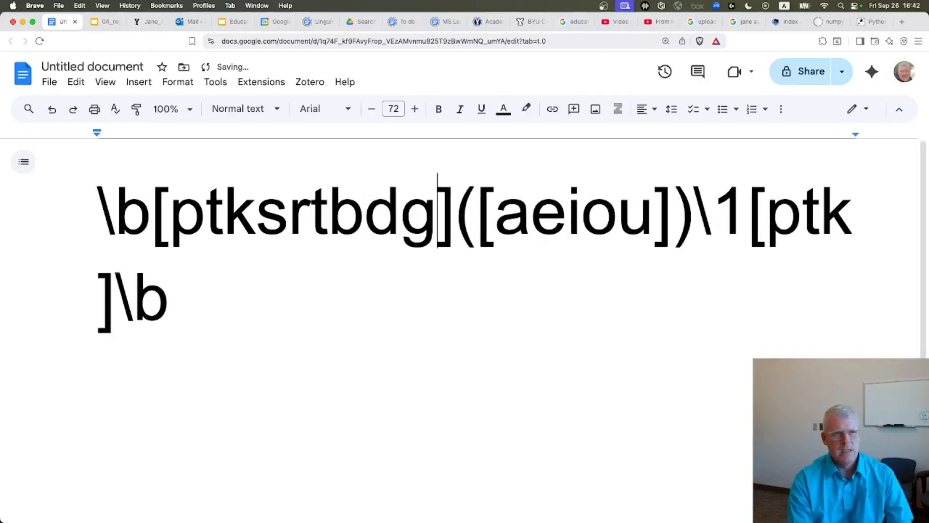
# Copy the entire [ptksrtbdg] class, including its square brackets.
pyautogui.press('Right')
pyautogui.hotkey('shift', 'Left')
pyautogui.hotkey('shift', 'Left')
pyautogui.hotkey('shift', 'Left')
pyautogui.hotkey('shift', 'Left')
pyautogui.hotkey('shift', 'Left')
pyautogui.hotkey('shift', 'Left')
pyautogui.hotkey('shift', 'Left')
pyautogui.hotkey('shift', 'Left')
pyautogui.hotkey('shift', 'Left')
pyautogui.hotkey('shift', 'Left')
pyautogui.hotkey('shift', 'Left')
pyautogui.press('super+c')
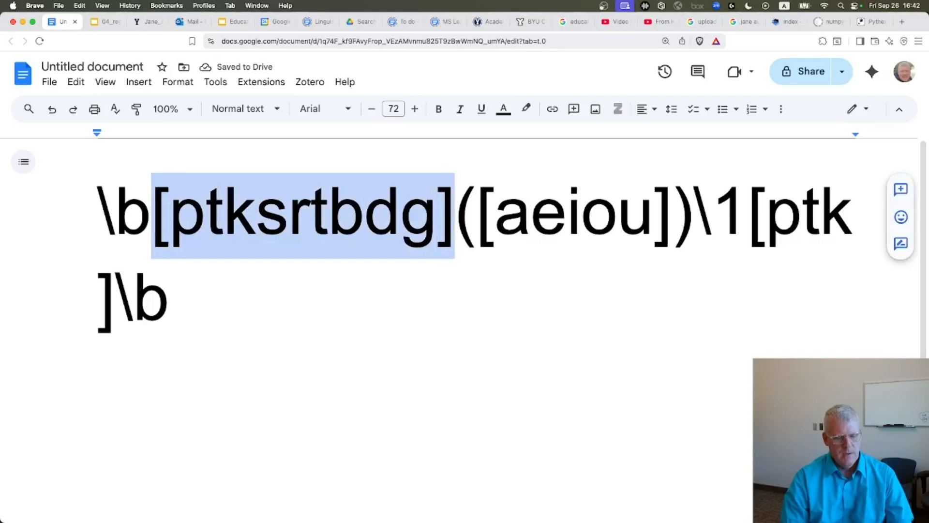
# Replace the [ptk] class before the closing \b with the copied [ptksrtbdg] class.
pyautogui.press('super+Down')
pyautogui.press('Left')
pyautogui.press('Left')
pyautogui.hotkey('shift', 'Left')
pyautogui.hotkey('shift', 'Left')
pyautogui.hotkey('shift', 'Left')
pyautogui.hotkey('shift', 'Left')
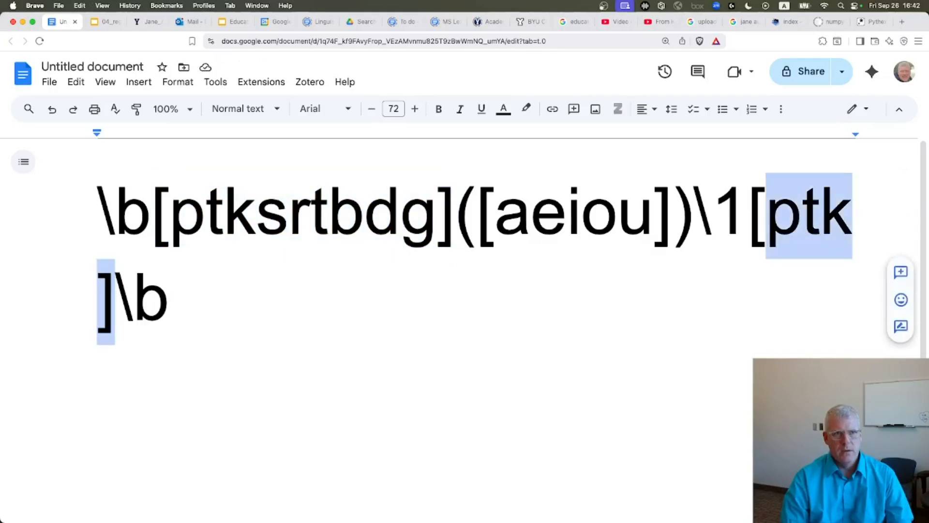
pyautogui.press('super+v')
pyautogui.press('Right')
pyautogui.press('Right')
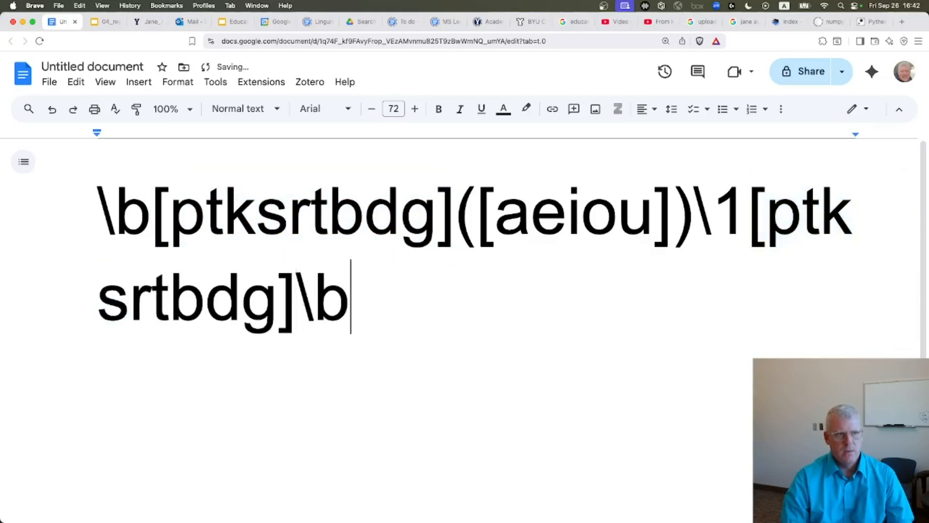
# Copy the entire regex from the document and search for \b[ptksrtbdg]([aeiou])\1[ptksrtbdg]\b in AntConc.
pyautogui.hotkey('shift', 'Up')
pyautogui.hotkey('shift', 'Up')
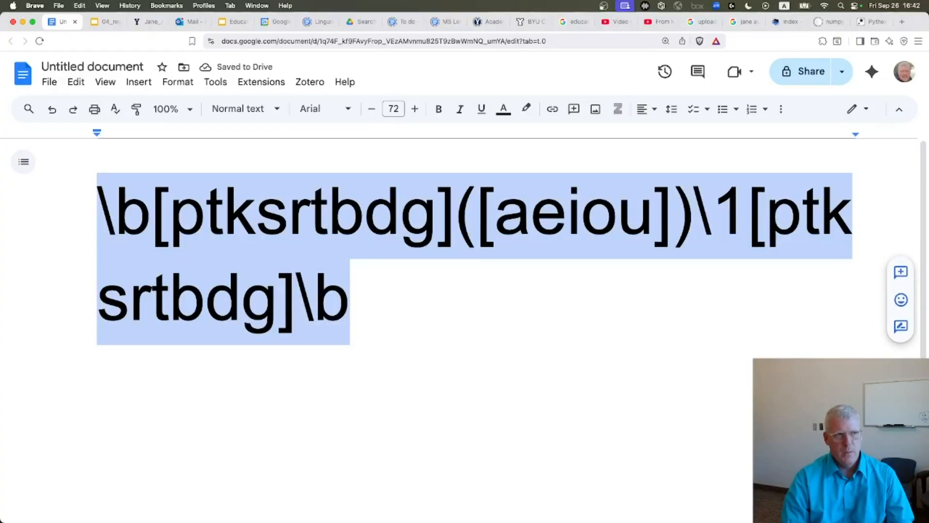
pyautogui.press('super+Tab')
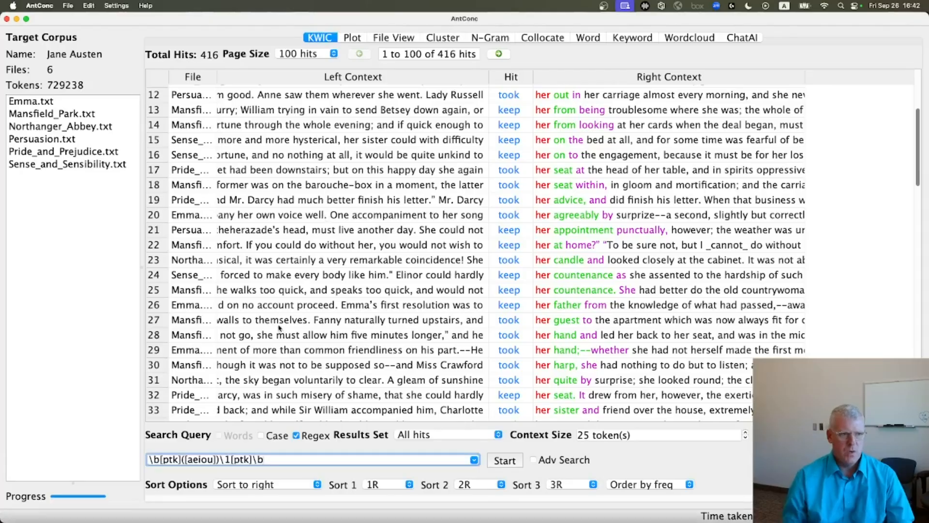
pyautogui.press('super+a')
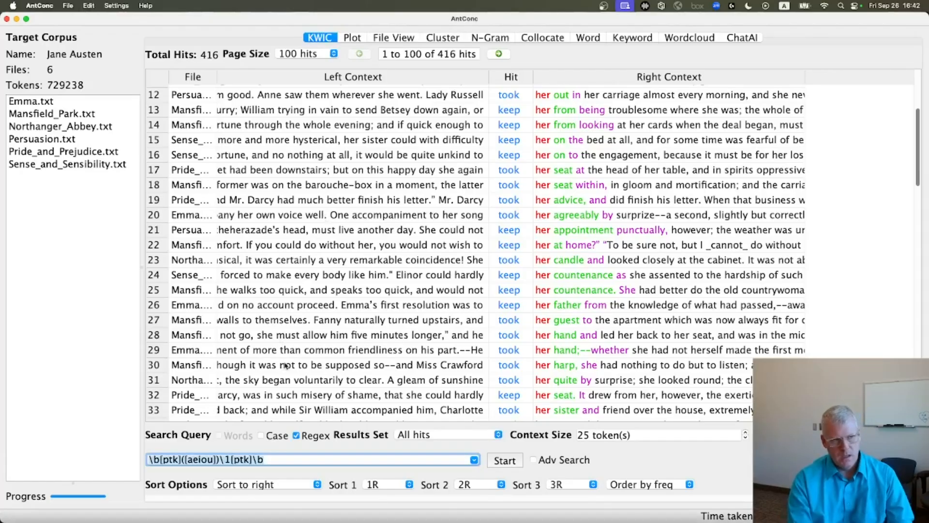
pyautogui.write('\\b[ptksrtbdg]([aeiou])\\1[ptksrtbdg]\\b')
pyautogui.press('Return')
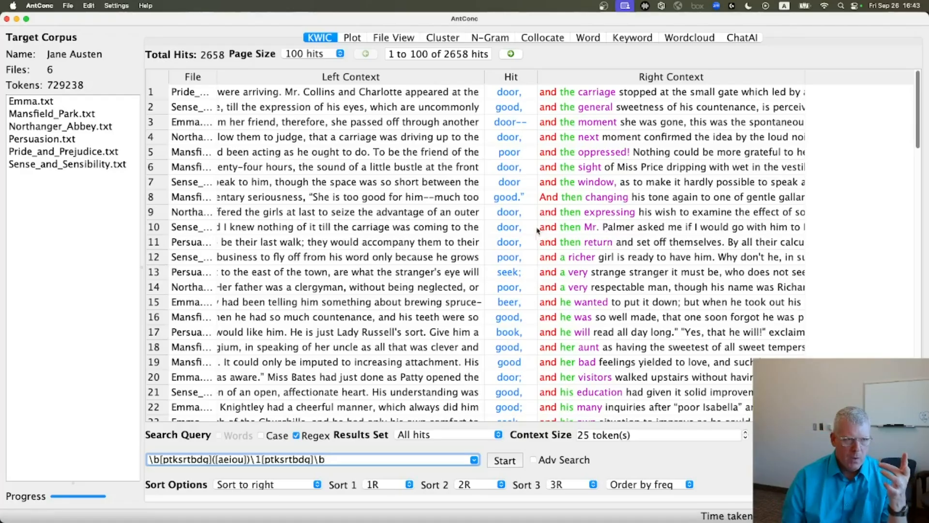
# Examine the first page of concordance lines for words with a doubled vowel between the listed consonants.
pyautogui.scroll(-10, 530, 237)
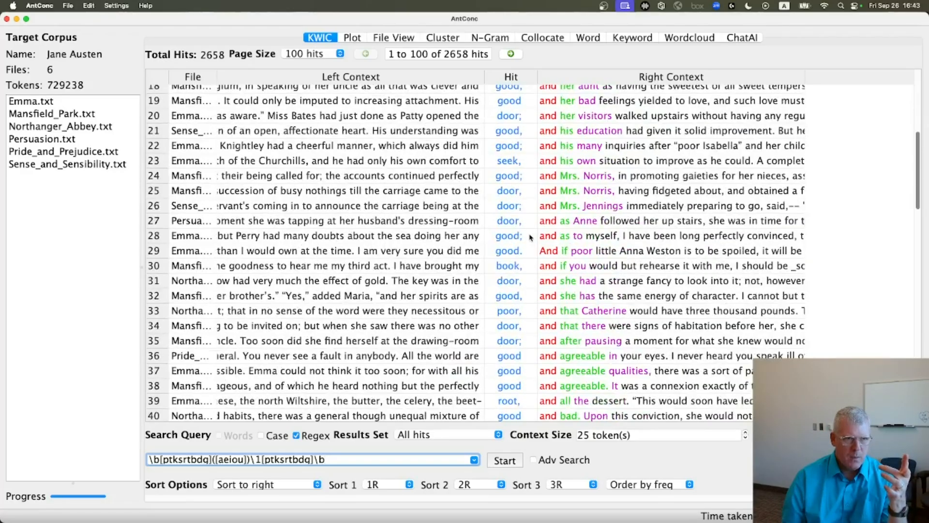
pyautogui.scroll(-20, 531, 237)
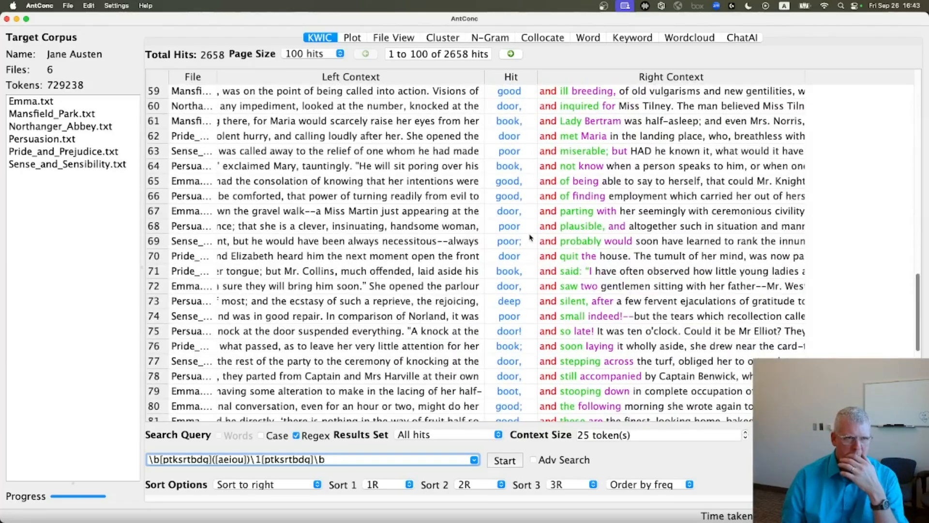
pyautogui.scroll(-10, 531, 237)
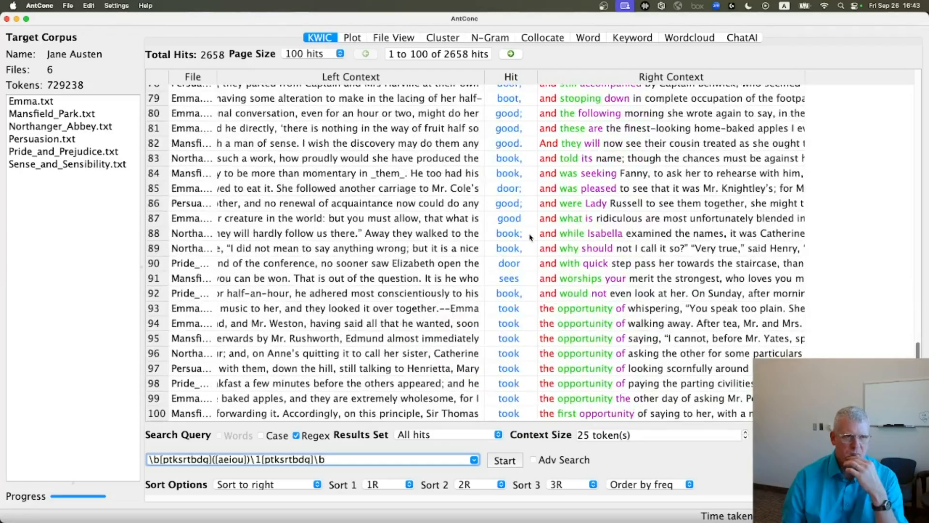
pyautogui.scroll(20, 531, 238)
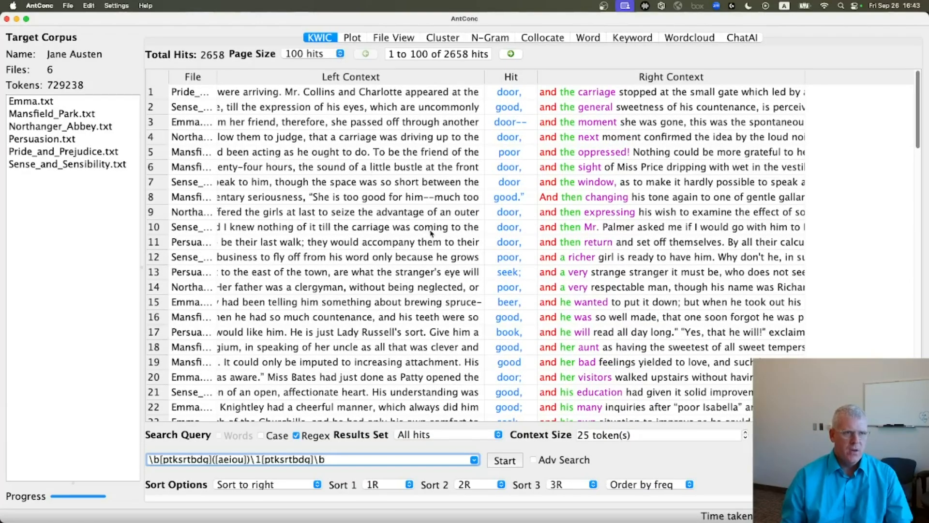
pyautogui.scroll(-20, 431, 233)
pyautogui.scroll(10, 430, 190)
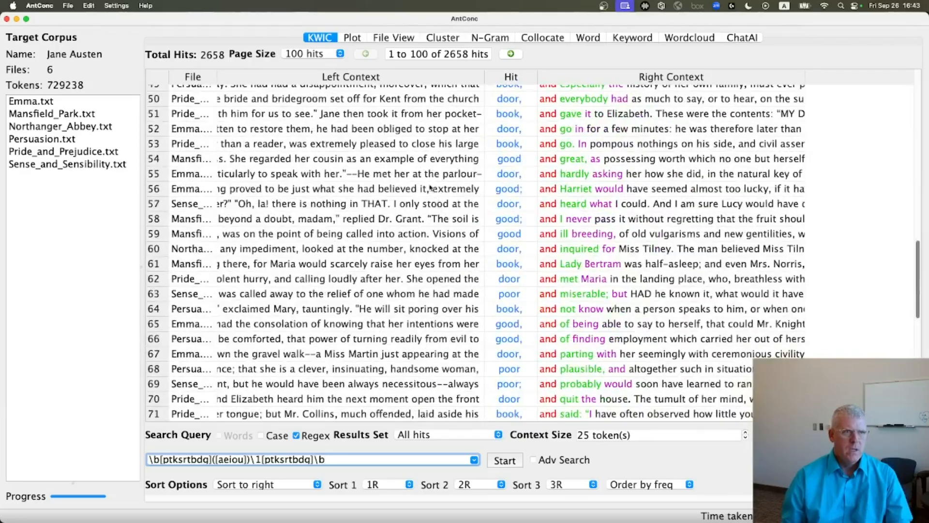
pyautogui.scroll(2, 430, 189)
# Show the next page of hits, keeping 100 per page, and examine its concordance lines to the end.
pyautogui.click(338, 54)
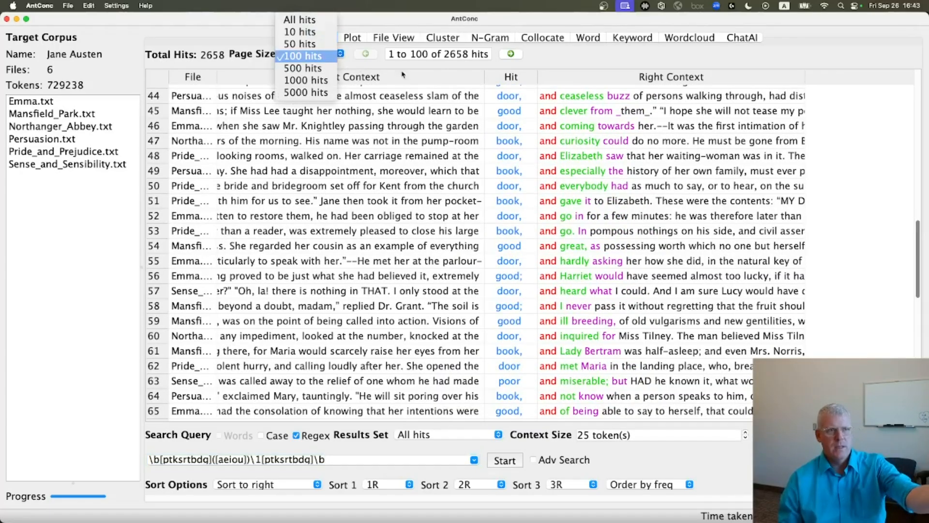
pyautogui.click(587, 58)
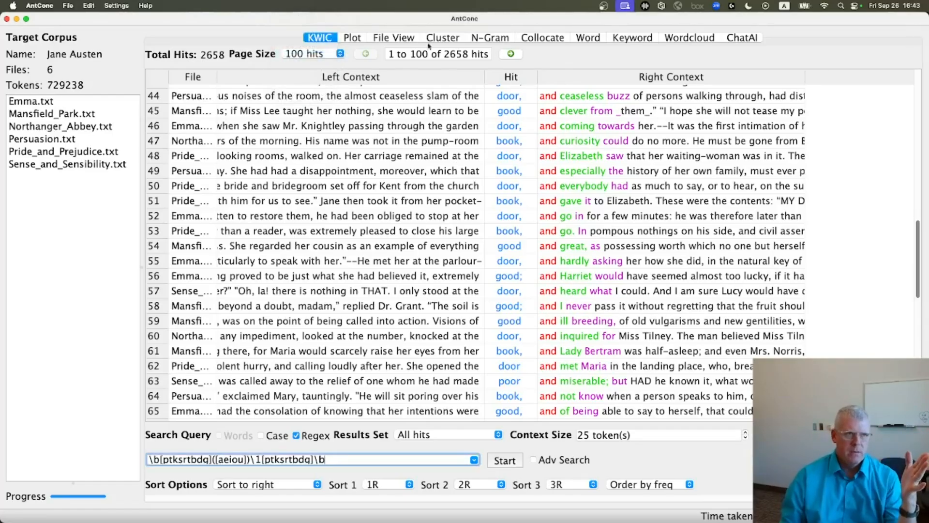
pyautogui.click(511, 54)
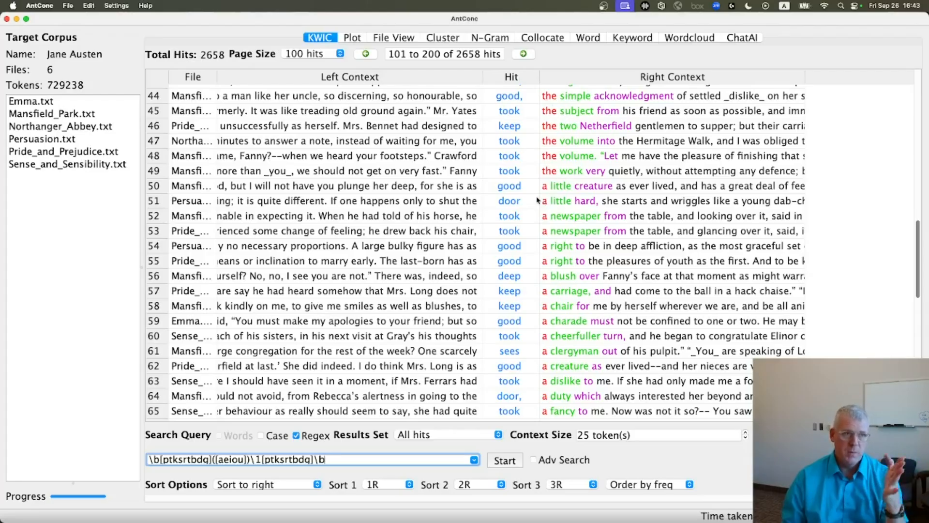
pyautogui.scroll(-3, 537, 200)
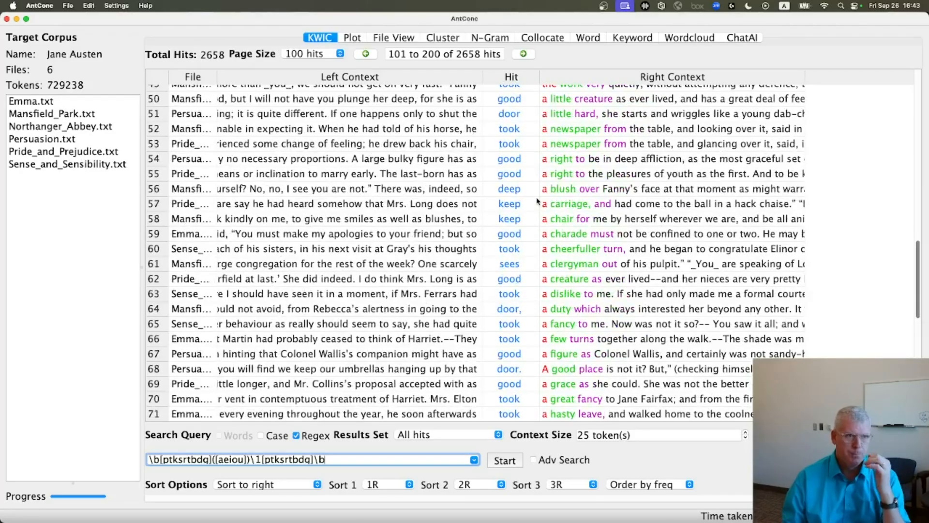
pyautogui.scroll(-15, 530, 237)
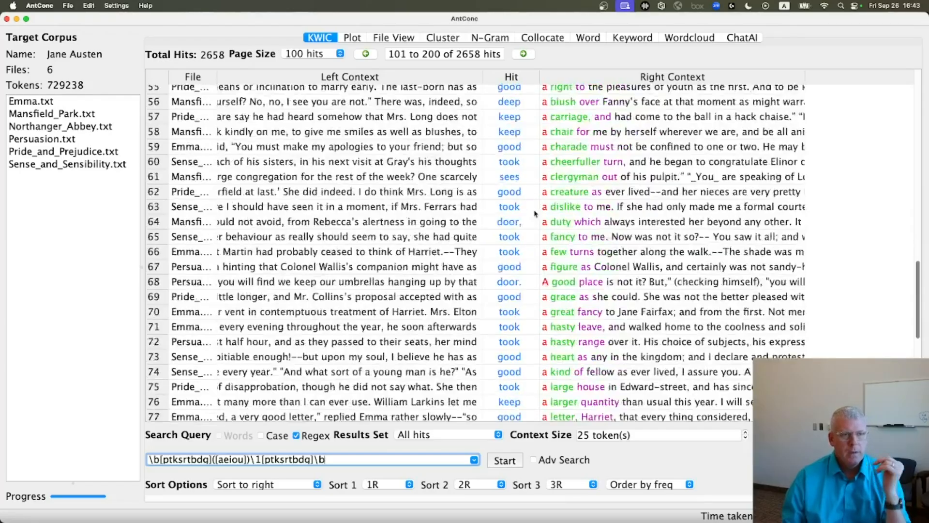
pyautogui.click(334, 54)
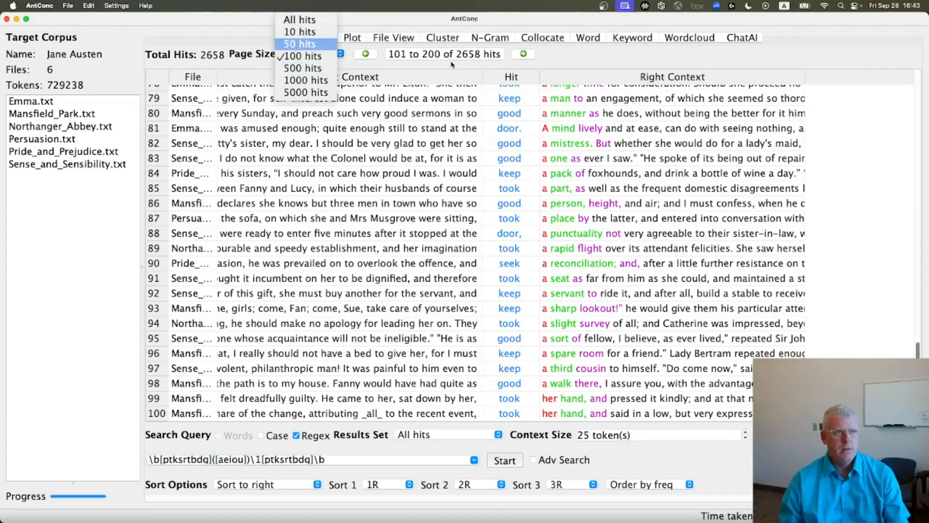
pyautogui.click(499, 56)
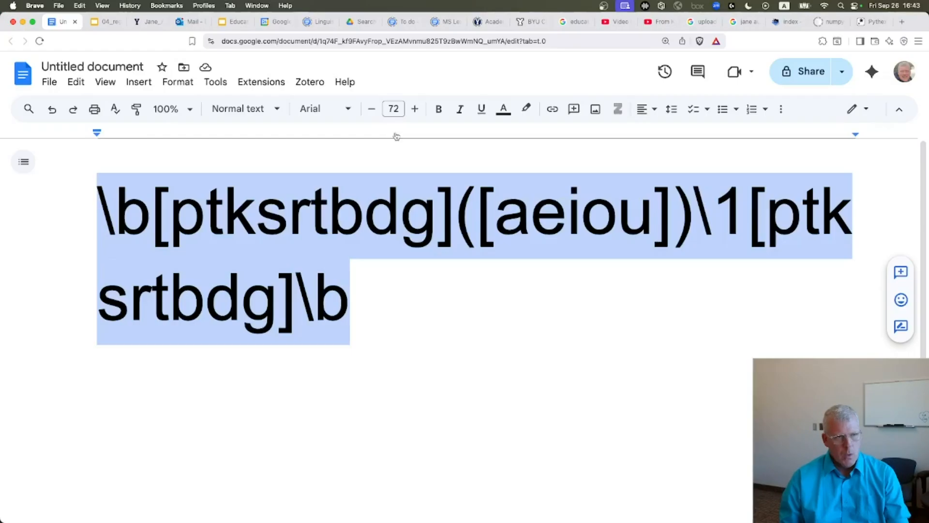
# Switch to the 04_regexes presentation in the browser and open the Lookaround slide.
pyautogui.press('super+Tab')
pyautogui.click(101, 22)
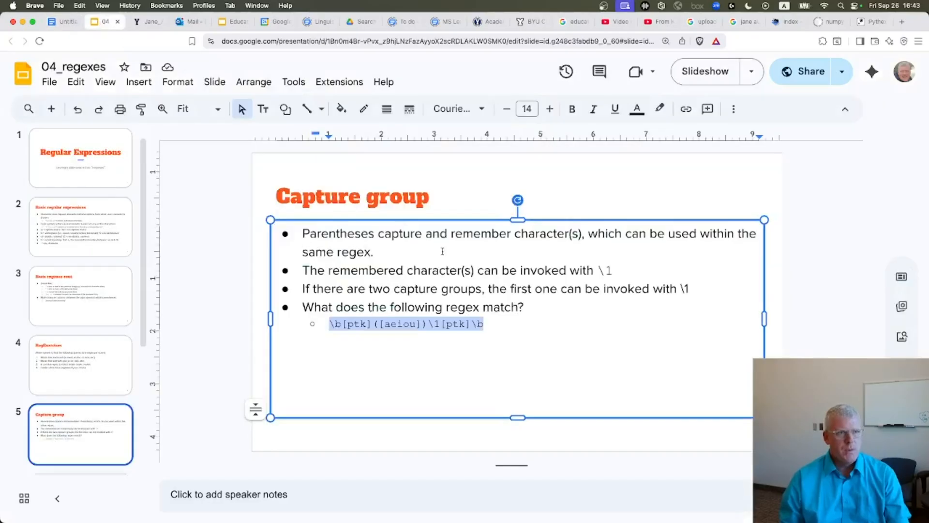
pyautogui.scroll(-3, 103, 341)
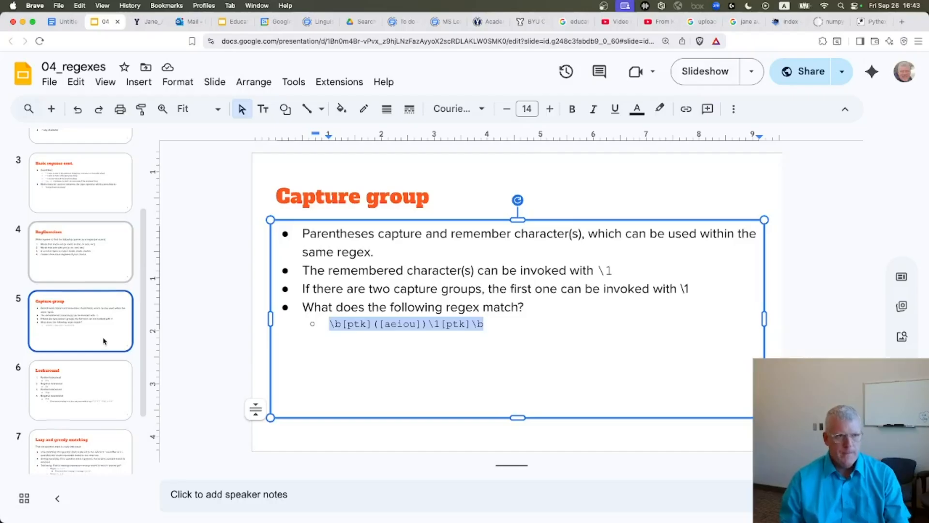
pyautogui.scroll(-1, 80, 367)
pyautogui.click(76, 385)
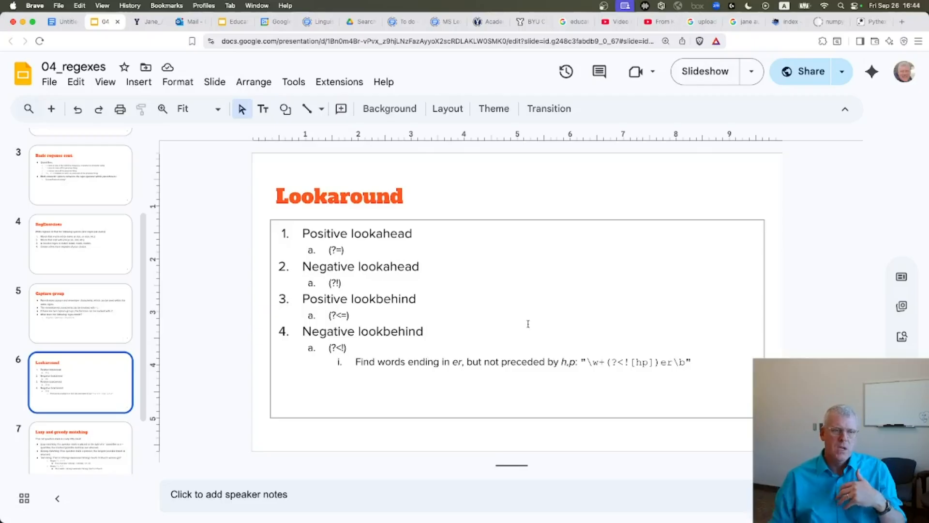
# Copy \w+(?<![hp])er\b from the slide and paste it without formatting over the pattern in the Google Docs document.
pyautogui.moveTo(586, 362); pyautogui.dragTo(686, 360)
pyautogui.press('super+c')
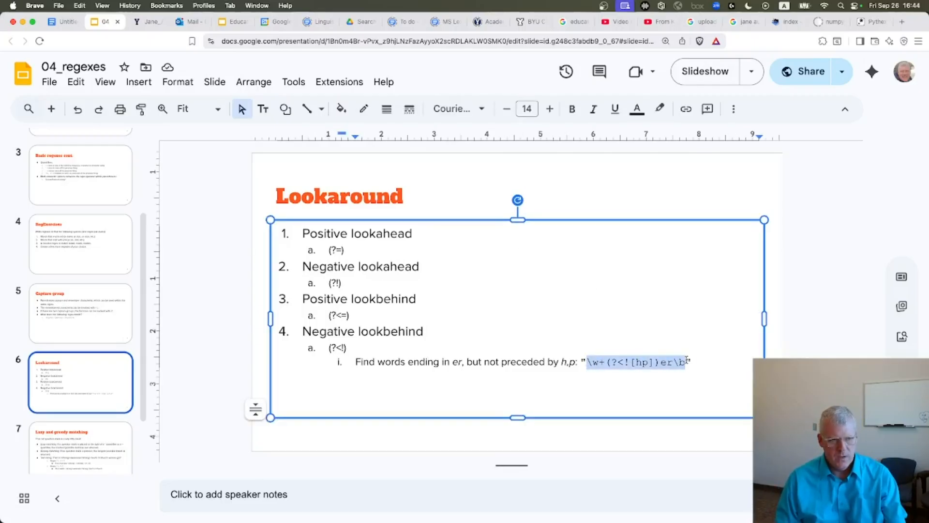
pyautogui.press('super+Tab')
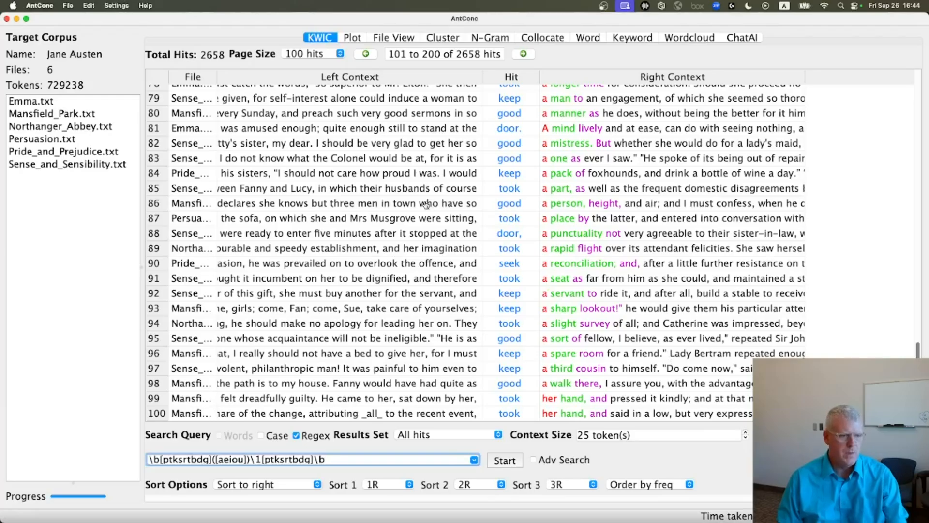
pyautogui.press('super+Tab')
pyautogui.click(62, 22)
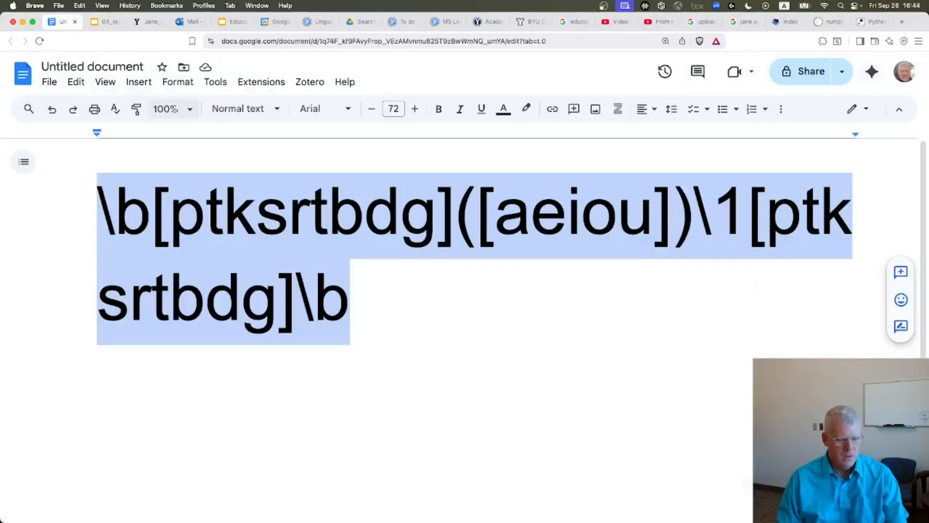
pyautogui.press('super+shift+v')
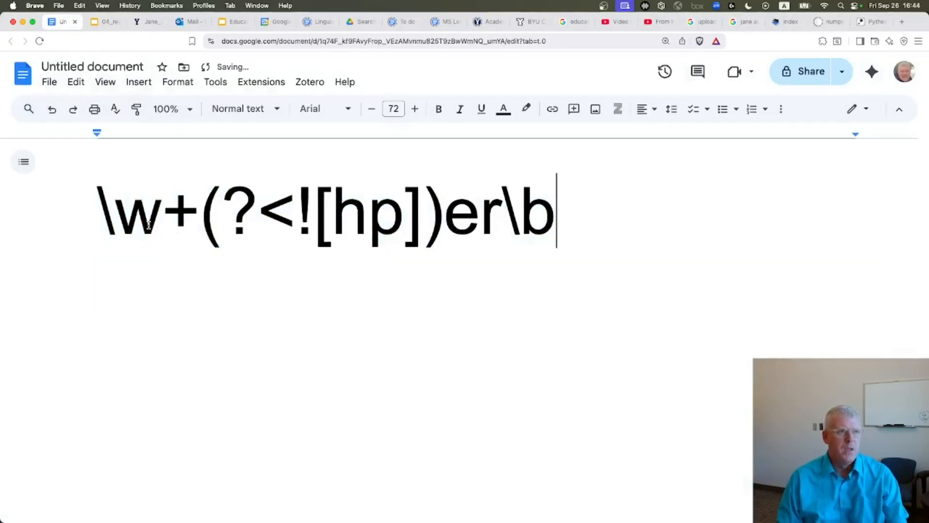
# Highlight the \w+ part at the start of the pattern.
pyautogui.click(107, 213)
pyautogui.press('Left')
pyautogui.hotkey('shift', 'Right')
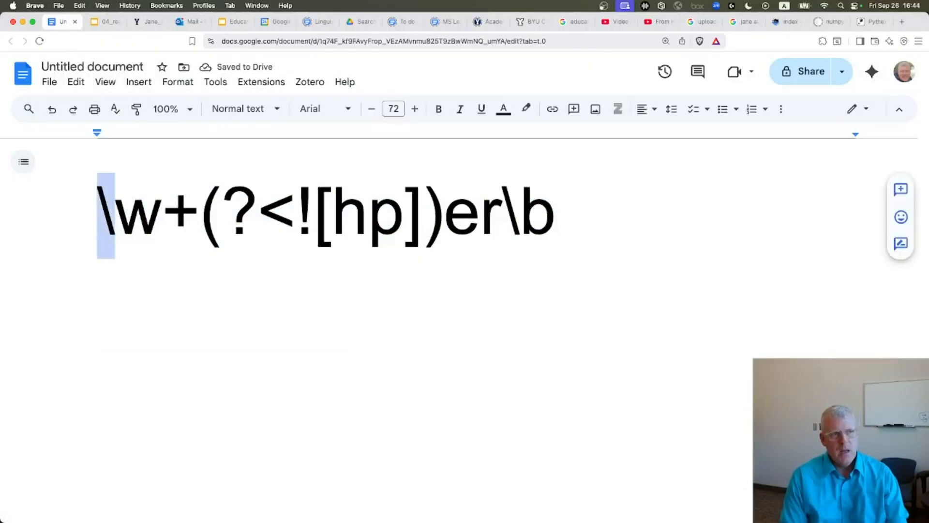
pyautogui.hotkey('shift', 'Right')
pyautogui.hotkey('shift', 'Right')
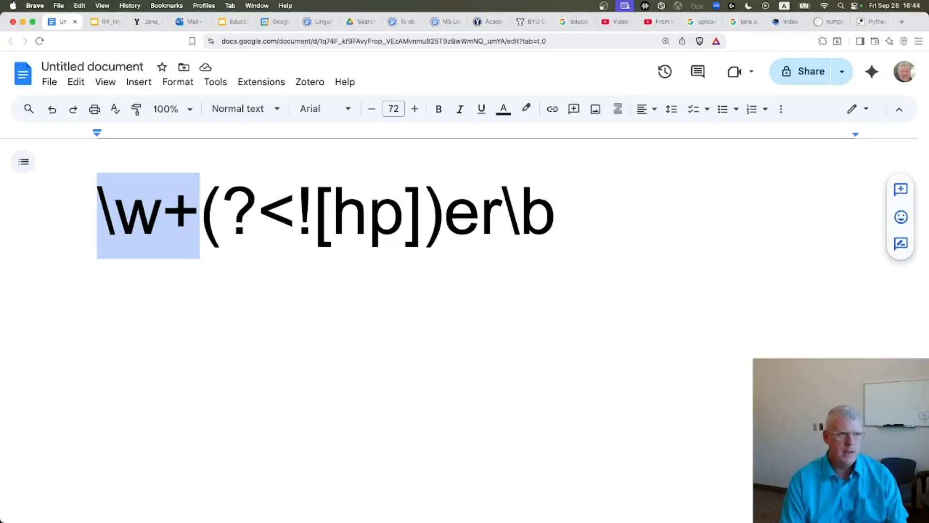
# Highlight the whole negative lookbehind (?<![hp]), including its parentheses.
pyautogui.press('Right')
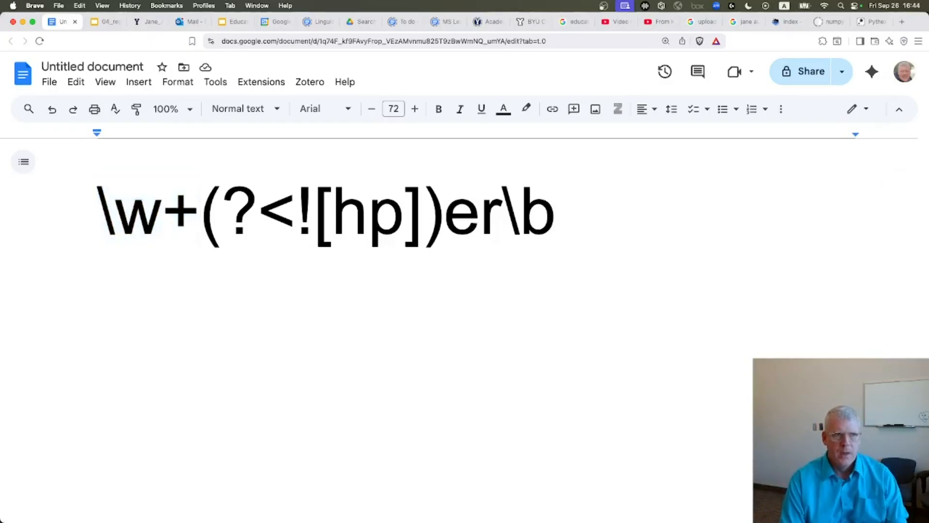
pyautogui.hotkey('shift', 'Right')
pyautogui.hotkey('shift', 'Right')
pyautogui.hotkey('shift', 'Right')
pyautogui.hotkey('shift', 'Right')
pyautogui.hotkey('shift', 'Right')
pyautogui.hotkey('shift', 'Right')
pyautogui.hotkey('shift', 'Right')
pyautogui.hotkey('shift', 'Right')
pyautogui.hotkey('shift', 'Right')
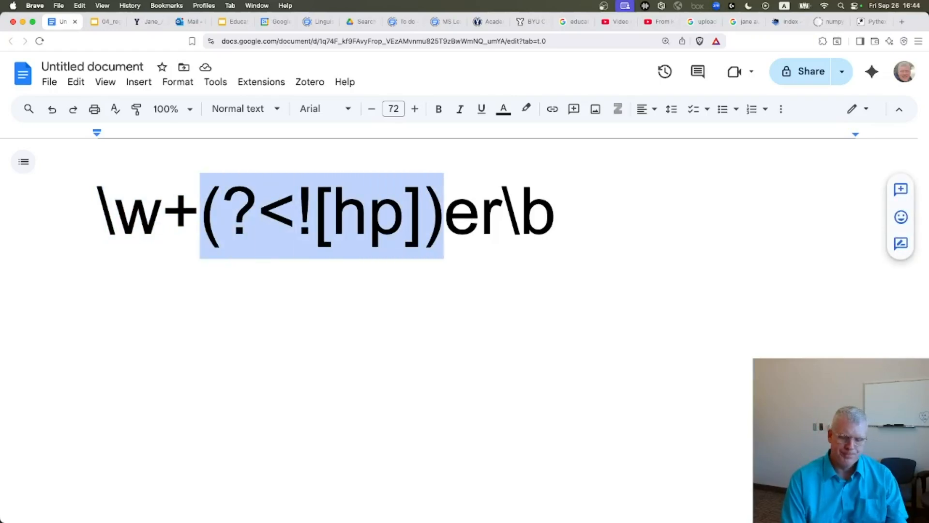
# Highlight the lookbehind's opening characters (?<! one after another.
pyautogui.press('Left')
pyautogui.hotkey('shift', 'Right')
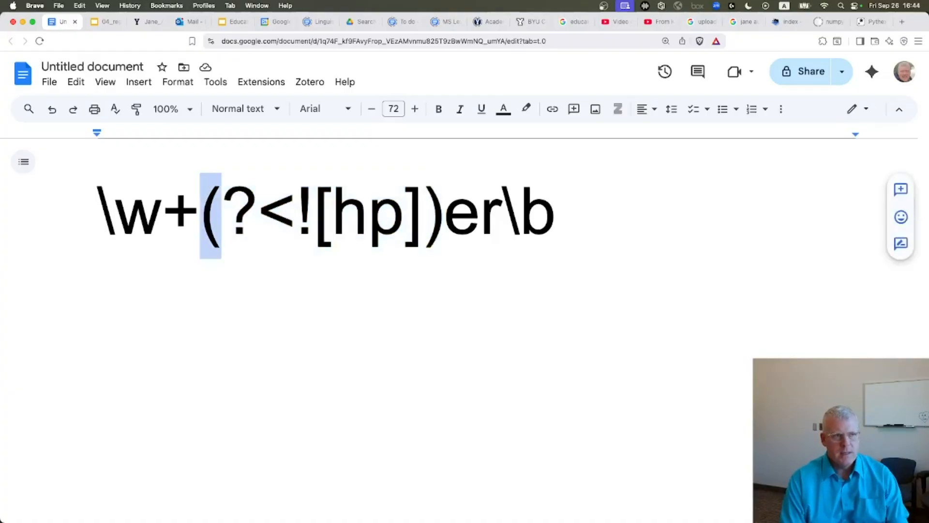
pyautogui.hotkey('shift', 'Right')
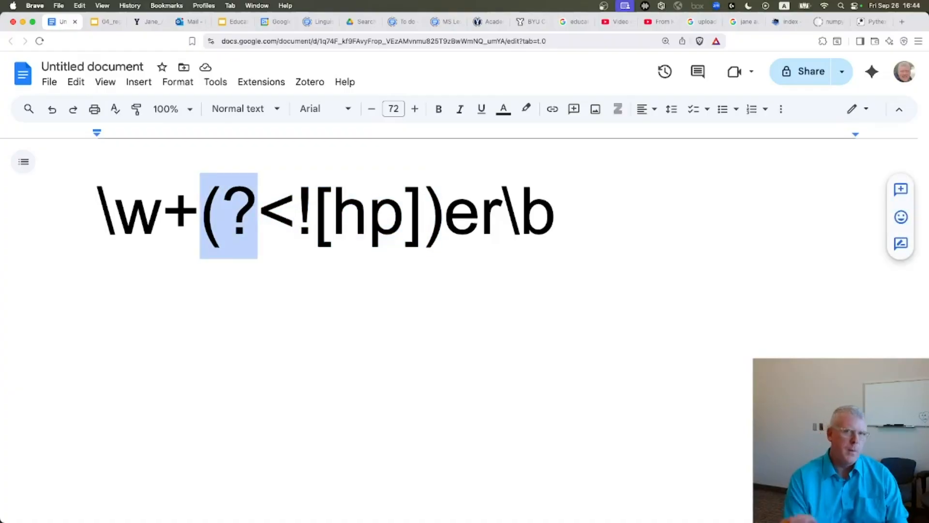
pyautogui.hotkey('shift', 'Right')
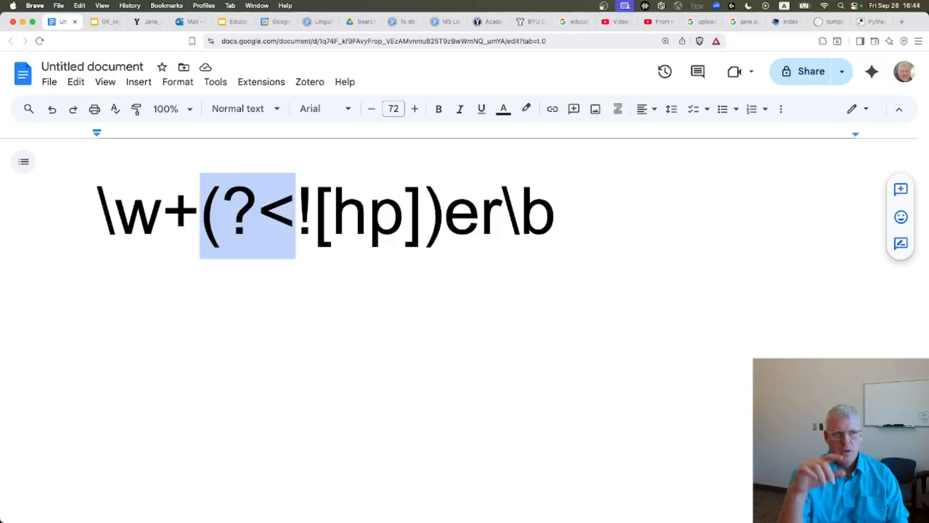
pyautogui.hotkey('shift', 'Right')
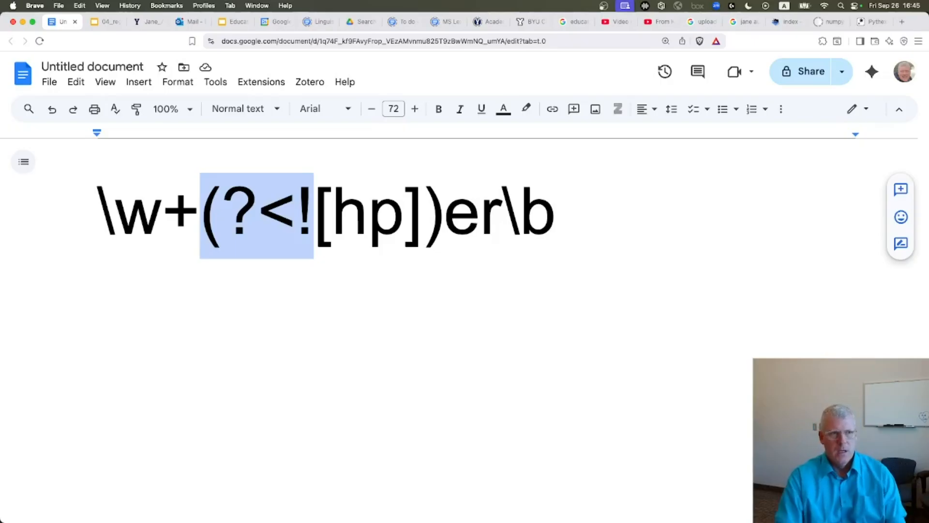
# Highlight the [hp] character class inside the lookbehind.
pyautogui.press('Right')
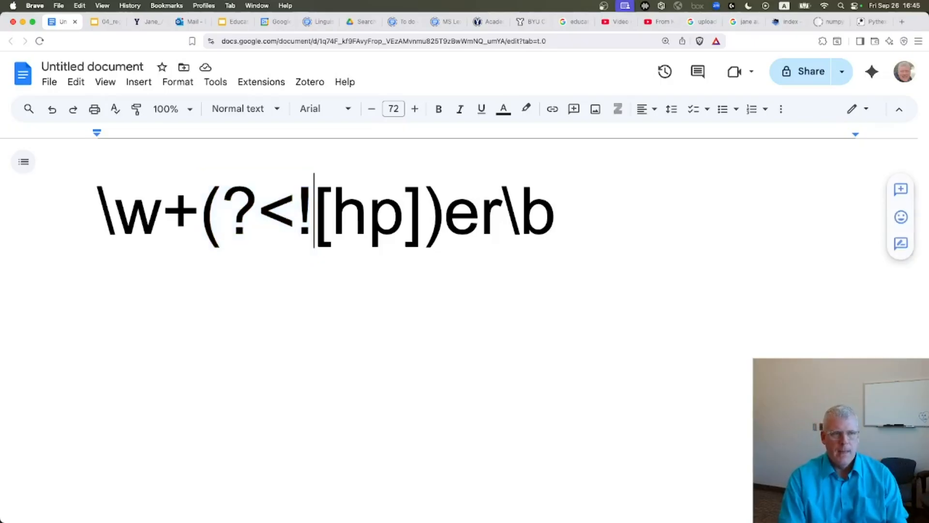
pyautogui.hotkey('shift', 'Right')
pyautogui.hotkey('shift', 'Right')
pyautogui.hotkey('shift', 'Right')
pyautogui.hotkey('shift', 'Right')
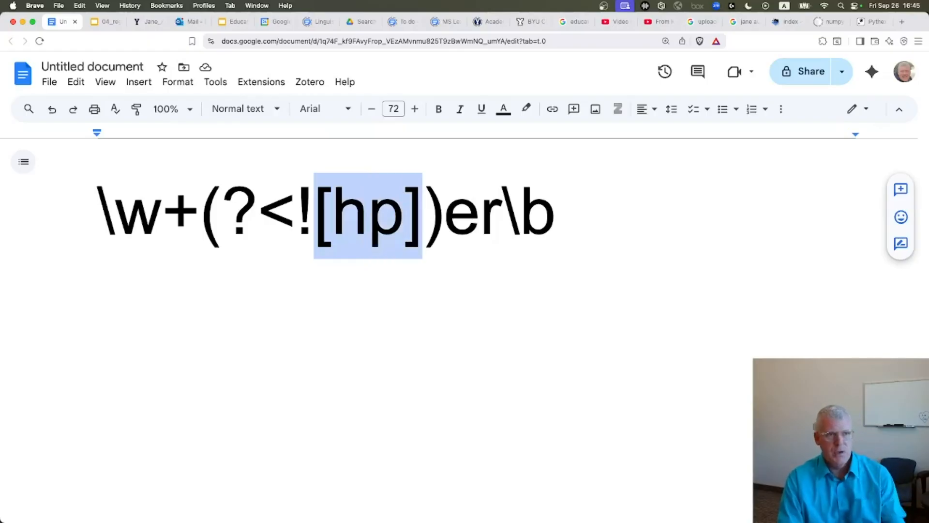
# Highlight the literal er that follows the lookbehind.
pyautogui.press('Right')
pyautogui.press('Right')
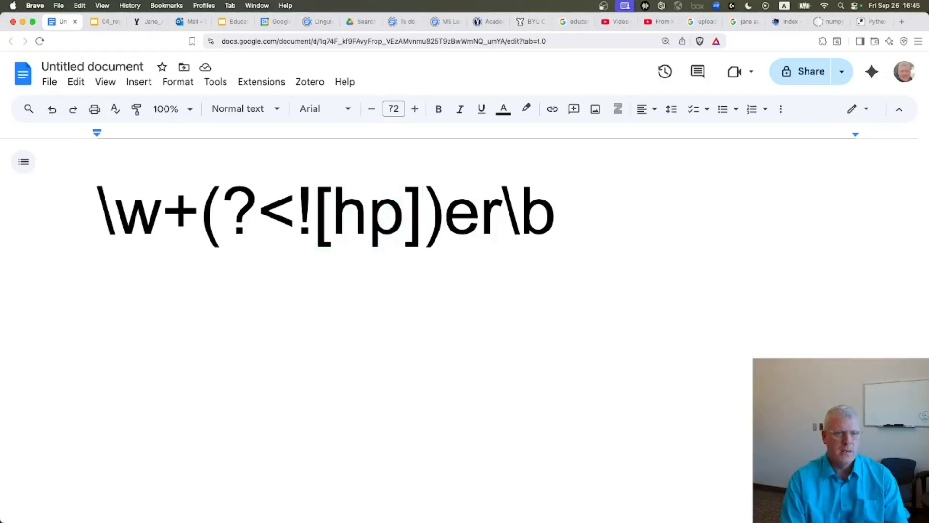
pyautogui.hotkey('shift', 'Right')
pyautogui.hotkey('shift', 'Right')
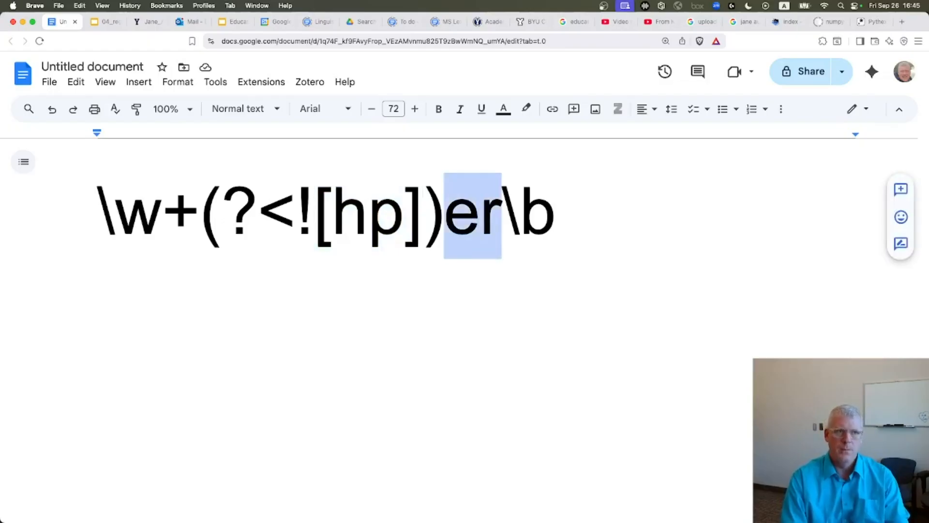
# Highlight er again, followed by the word boundary \b at the end of the pattern.
pyautogui.hotkey('shift', 'Right')
pyautogui.hotkey('shift', 'Right')
pyautogui.press('Left')
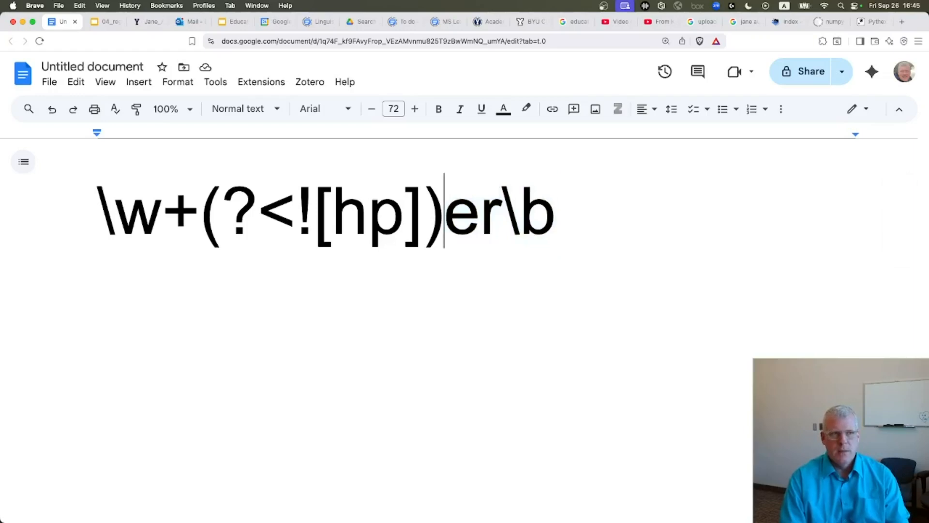
pyautogui.press('Right')
pyautogui.press('Right')
pyautogui.press('Right')
pyautogui.press('Right')
pyautogui.hotkey('shift', 'Left')
pyautogui.hotkey('shift', 'Left')
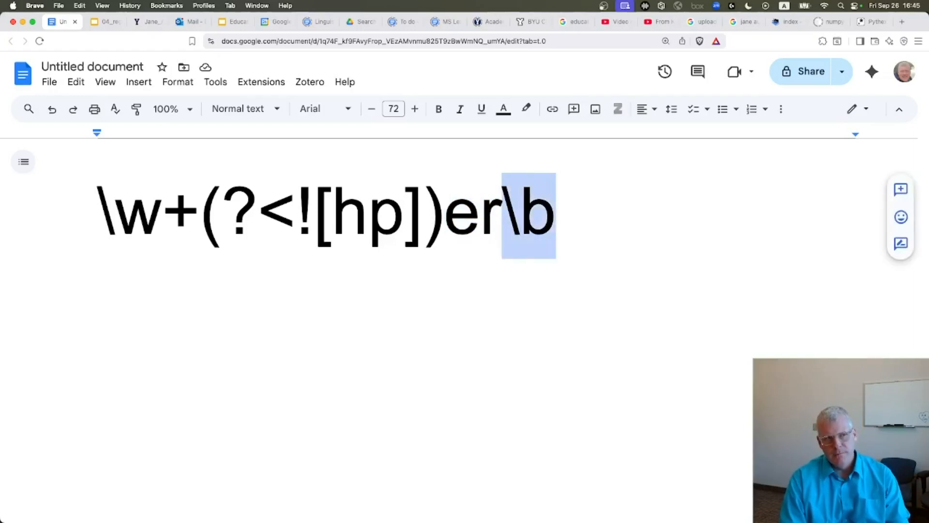
# Highlight the literal er just before the closing \b once more.
pyautogui.press('Left')
pyautogui.press('Left')
pyautogui.press('Left')
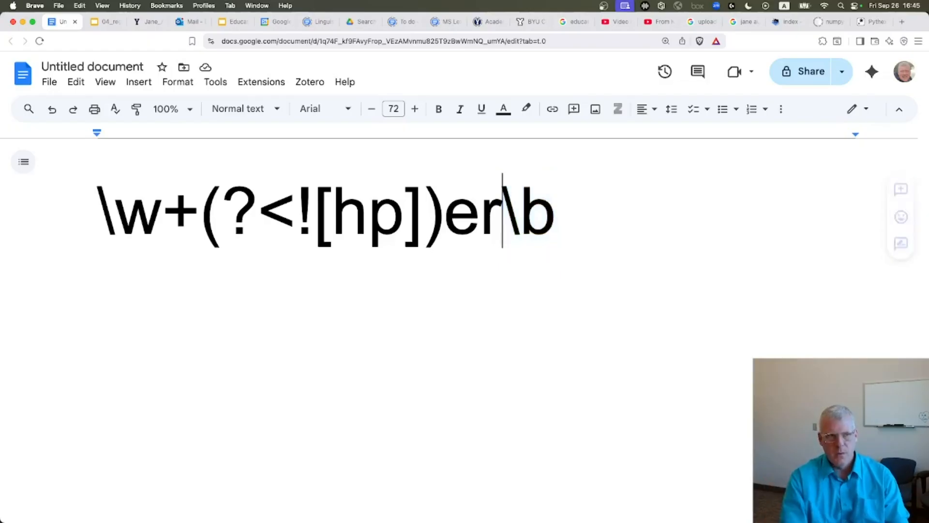
pyautogui.hotkey('shift', 'Right')
pyautogui.hotkey('shift', 'Right')
pyautogui.press('Left')
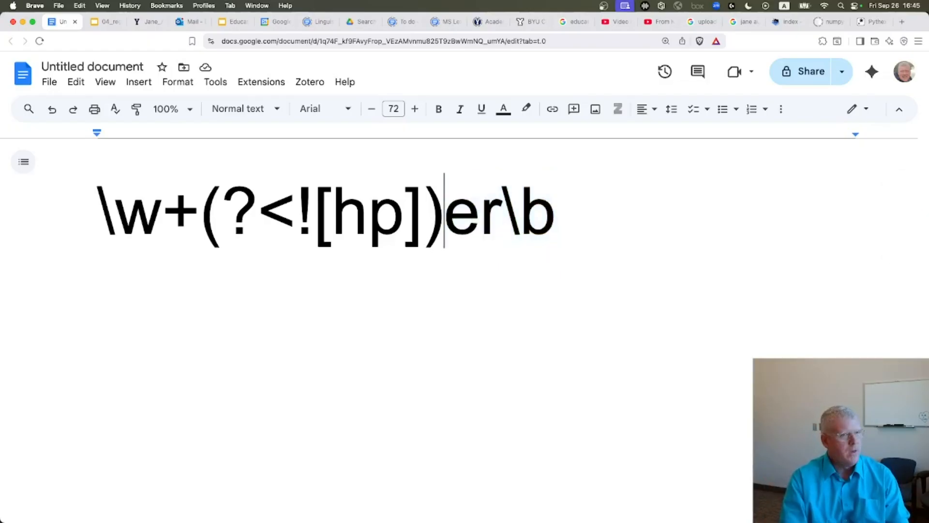
# Highlight the full negative lookbehind (?<![hp]) that precedes er.
pyautogui.hotkey('shift', 'Left')
pyautogui.hotkey('shift', 'Left')
pyautogui.hotkey('shift', 'Left')
pyautogui.hotkey('shift', 'Left')
pyautogui.hotkey('shift', 'Left')
pyautogui.hotkey('shift', 'Left')
pyautogui.hotkey('shift', 'Left')
pyautogui.hotkey('shift', 'Left')
pyautogui.hotkey('shift', 'Left')
pyautogui.hotkey('shift', 'Left')
pyautogui.hotkey('shift', 'Right')
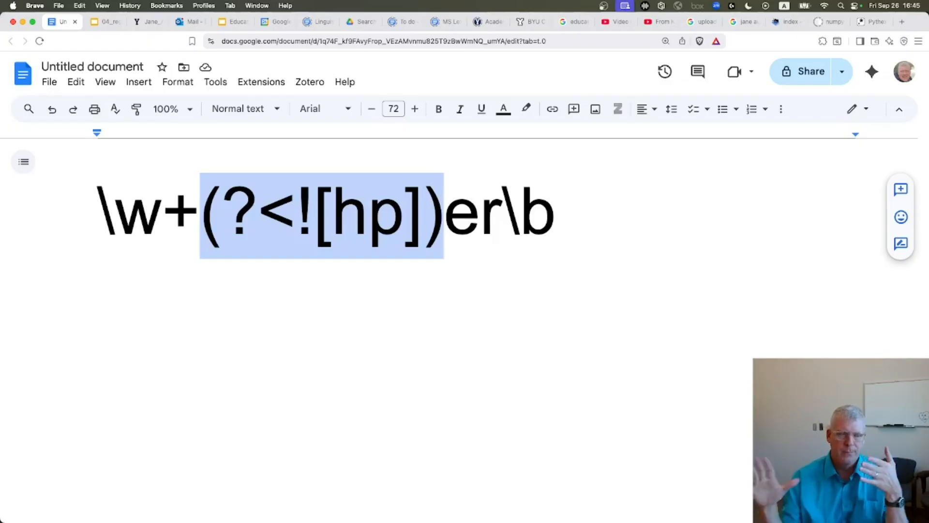
# Copy the whole pattern \w+(?<![hp])er\b and run it in AntConc as the search query, replacing the previous one.
pyautogui.press('super+Left')
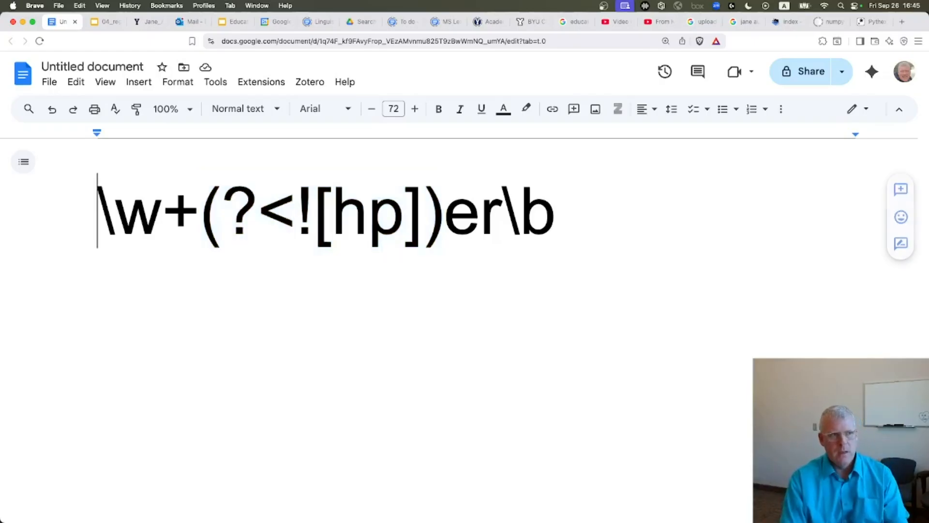
pyautogui.press('super+shift+Right')
pyautogui.press('super+c')
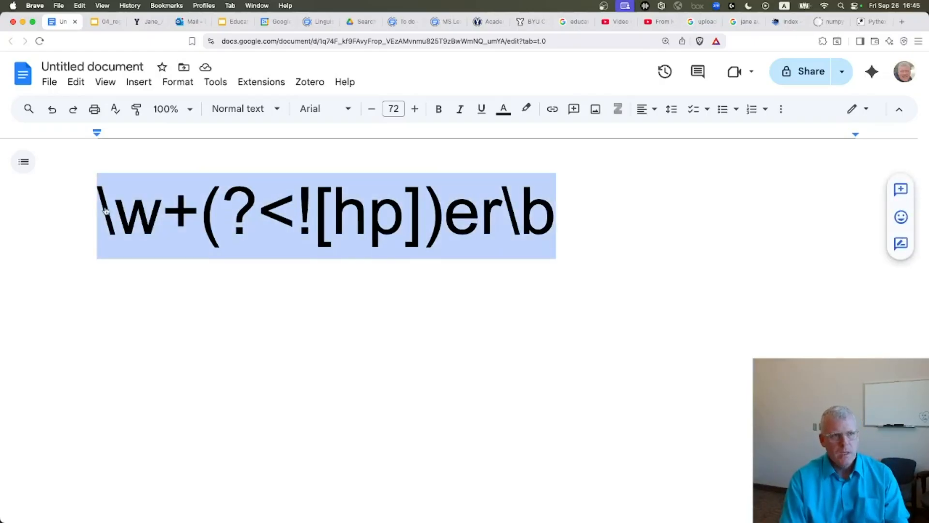
pyautogui.press('super+Tab')
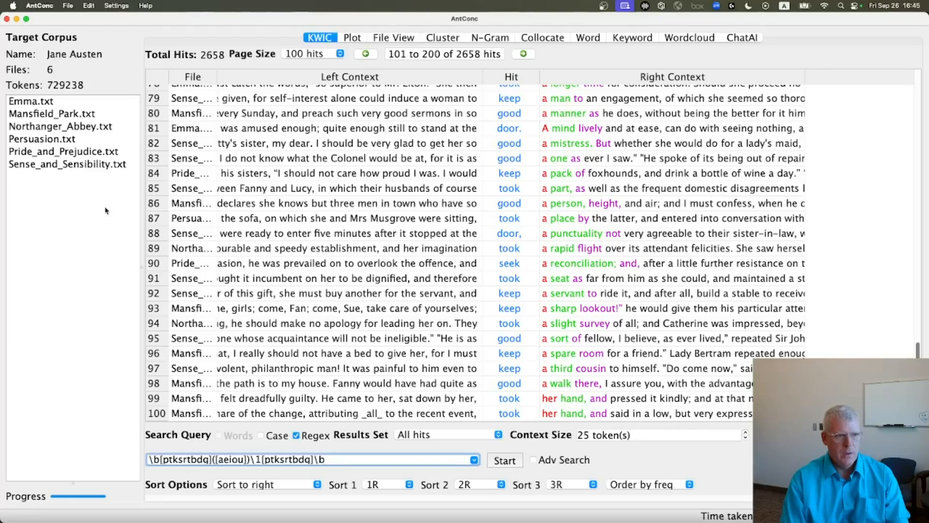
pyautogui.press('super+a')
pyautogui.press('super+v')
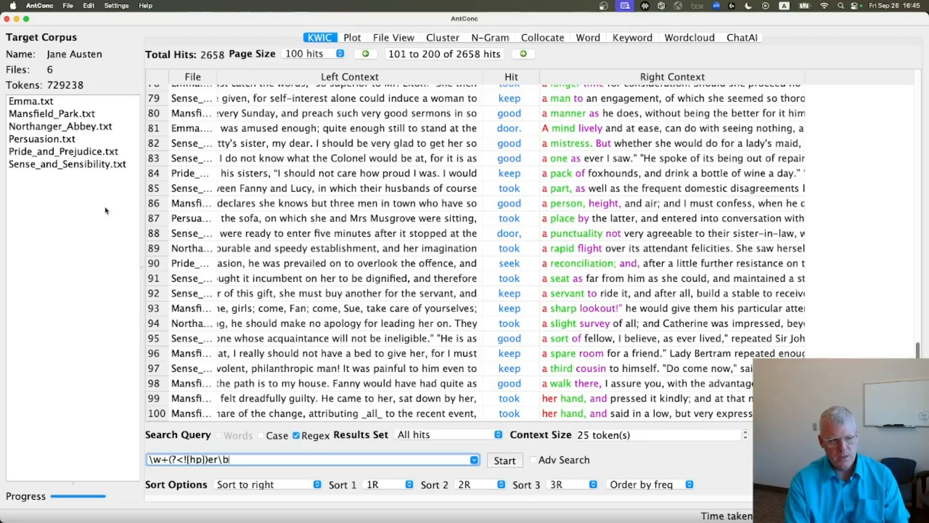
pyautogui.press('Return')
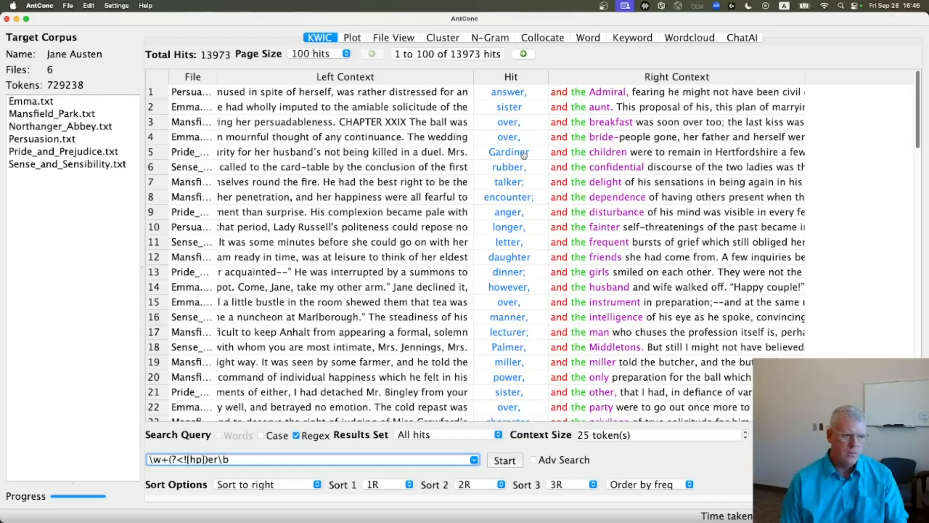
# Switch to the 04_regexes presentation in Brave, show the Lookaround slide full screen, and exit the slideshow.
pyautogui.press('super+Tab')
pyautogui.click(110, 21)
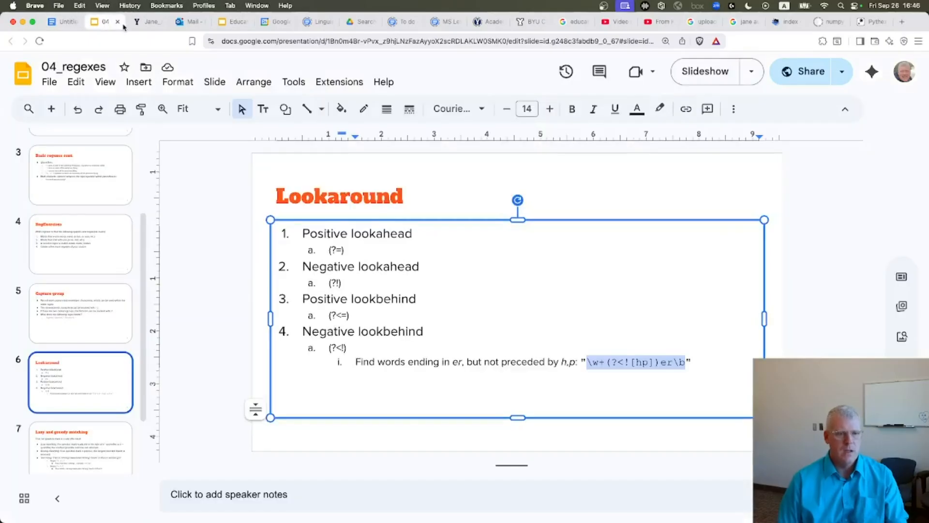
pyautogui.press('super+Return')
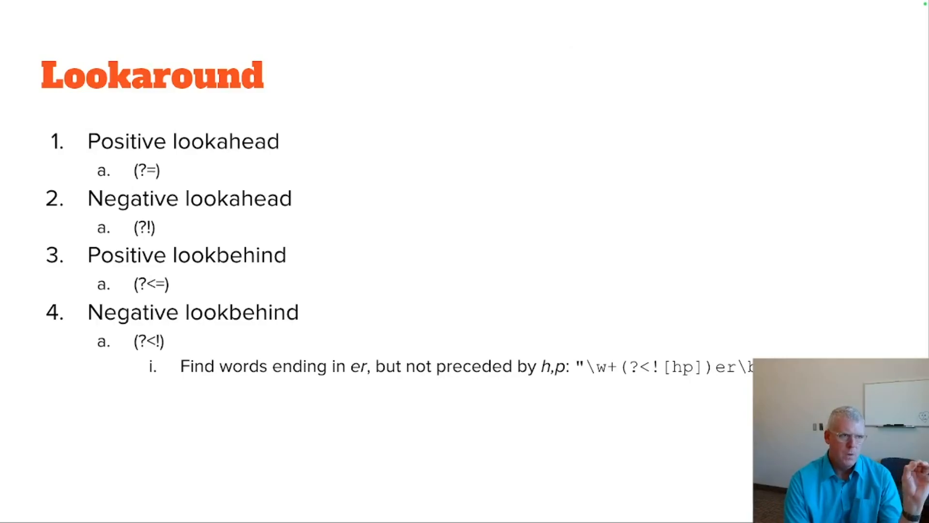
pyautogui.press('Escape')
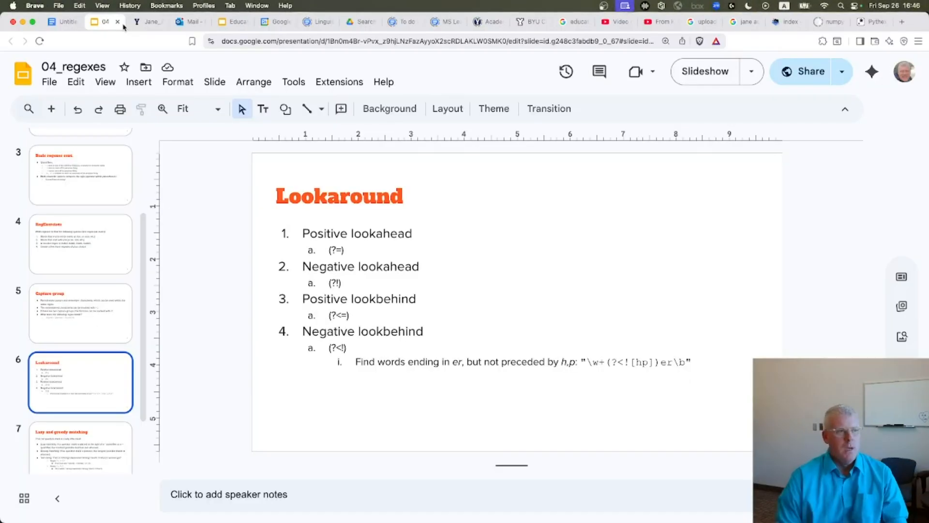
# Open the Lazy and greedy matching slide and present it full screen.
pyautogui.scroll(-3, 85, 271)
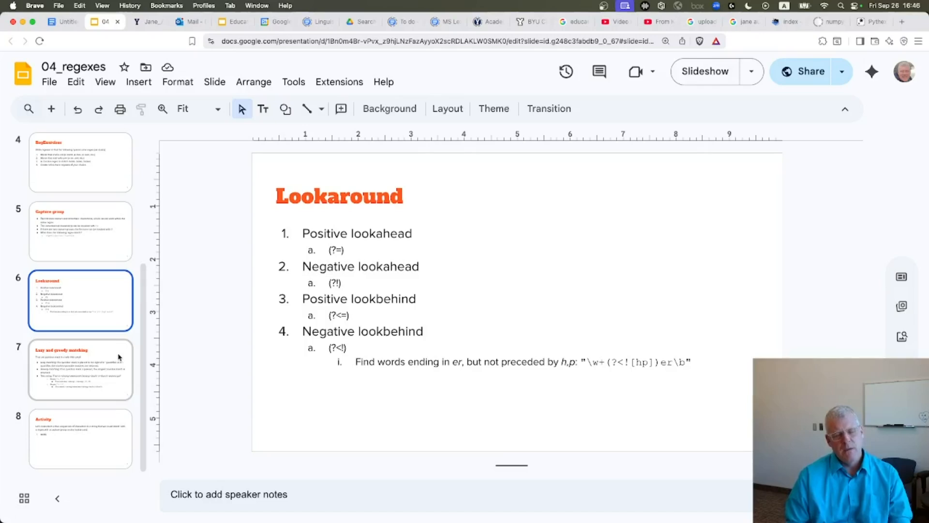
pyautogui.click(112, 362)
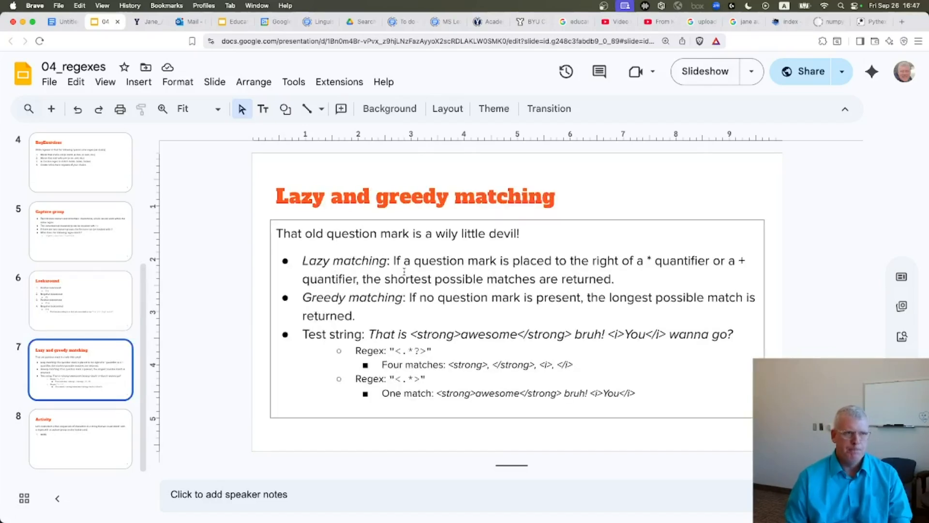
pyautogui.press('super+Return')
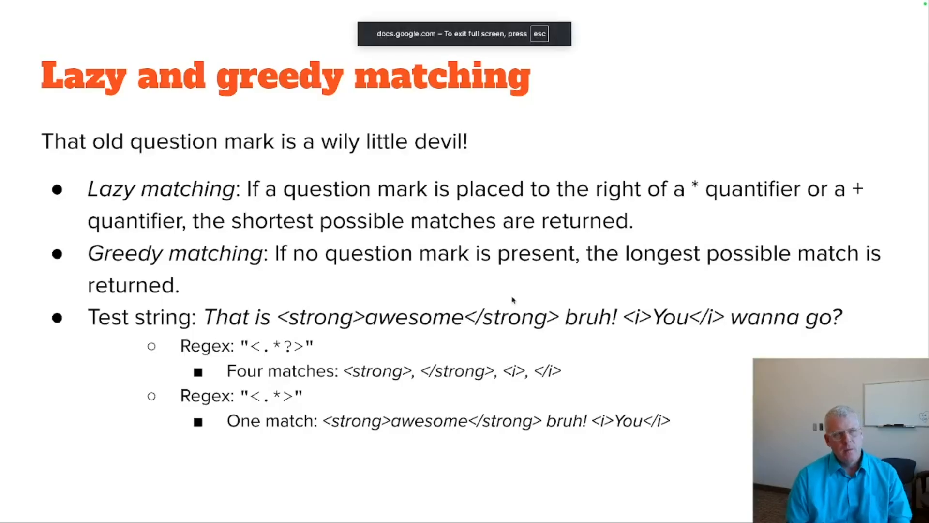